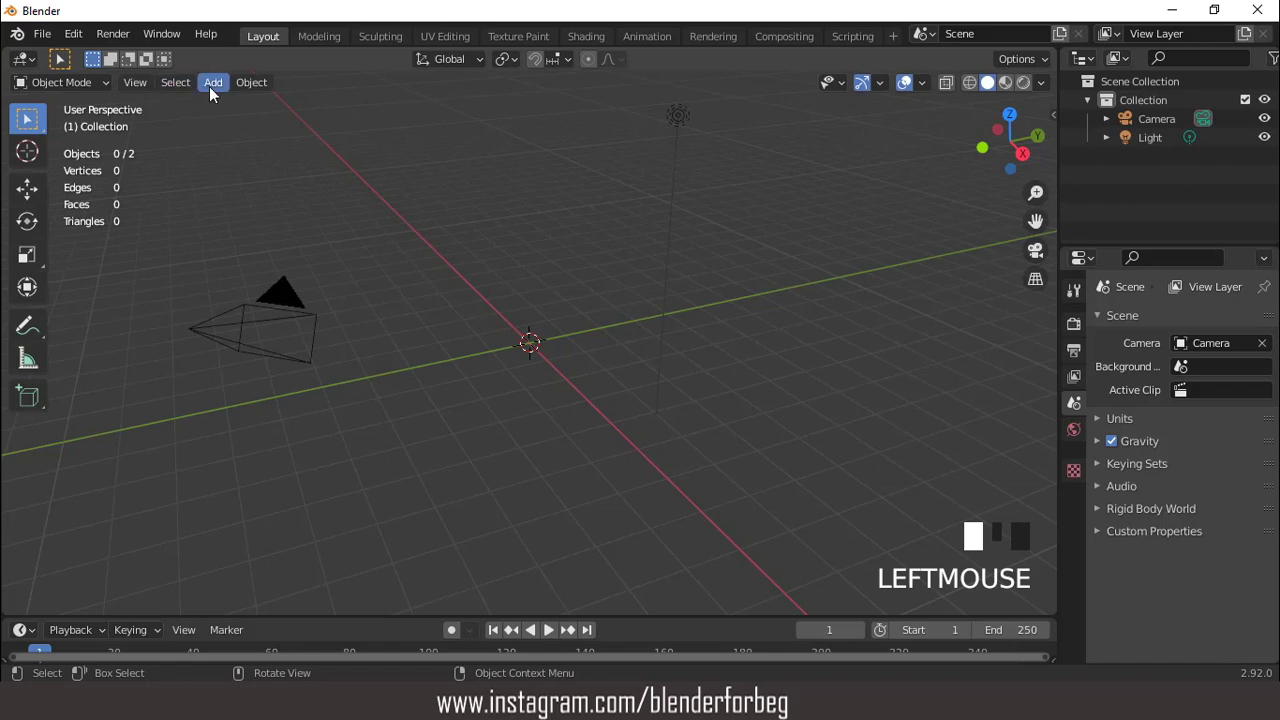
- Add a cube and scale it by 2 along the X axis
left_click(247, 98)
left_click(409, 118)
scroll(604, 343, "up", 3)
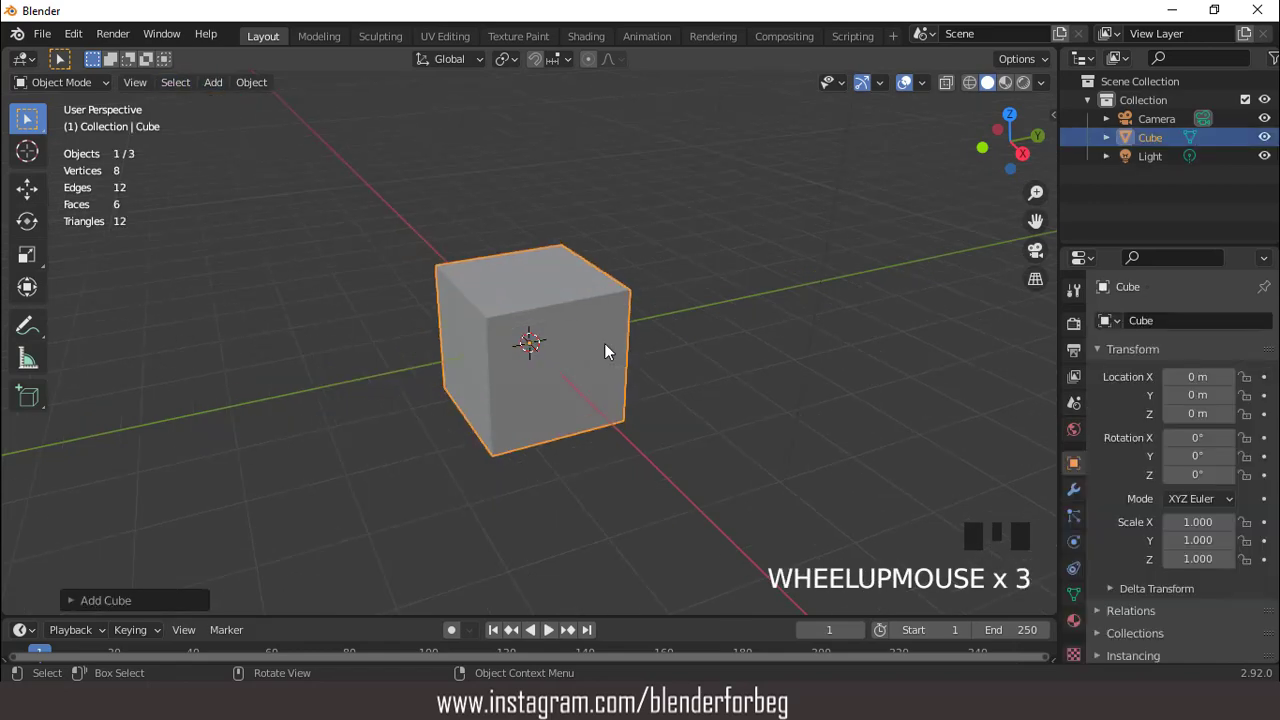
key("KP_1")
key("s")
key("x")
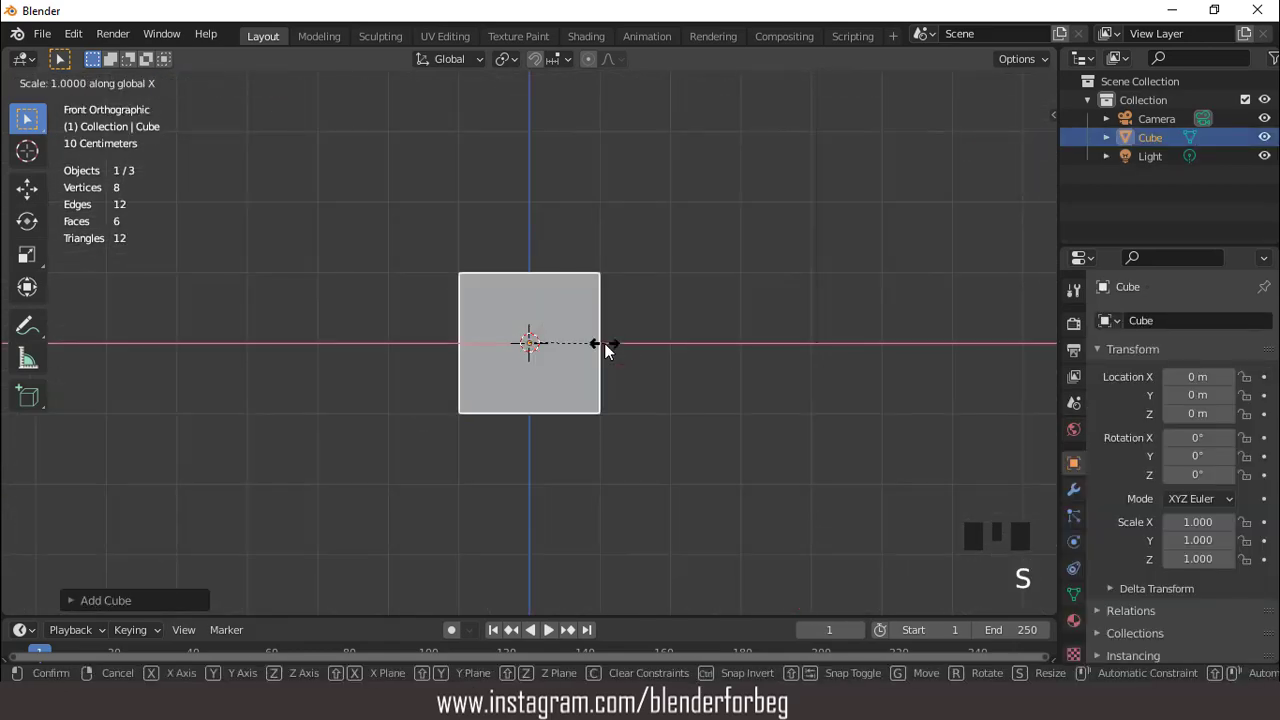
key("2")
key("Return")
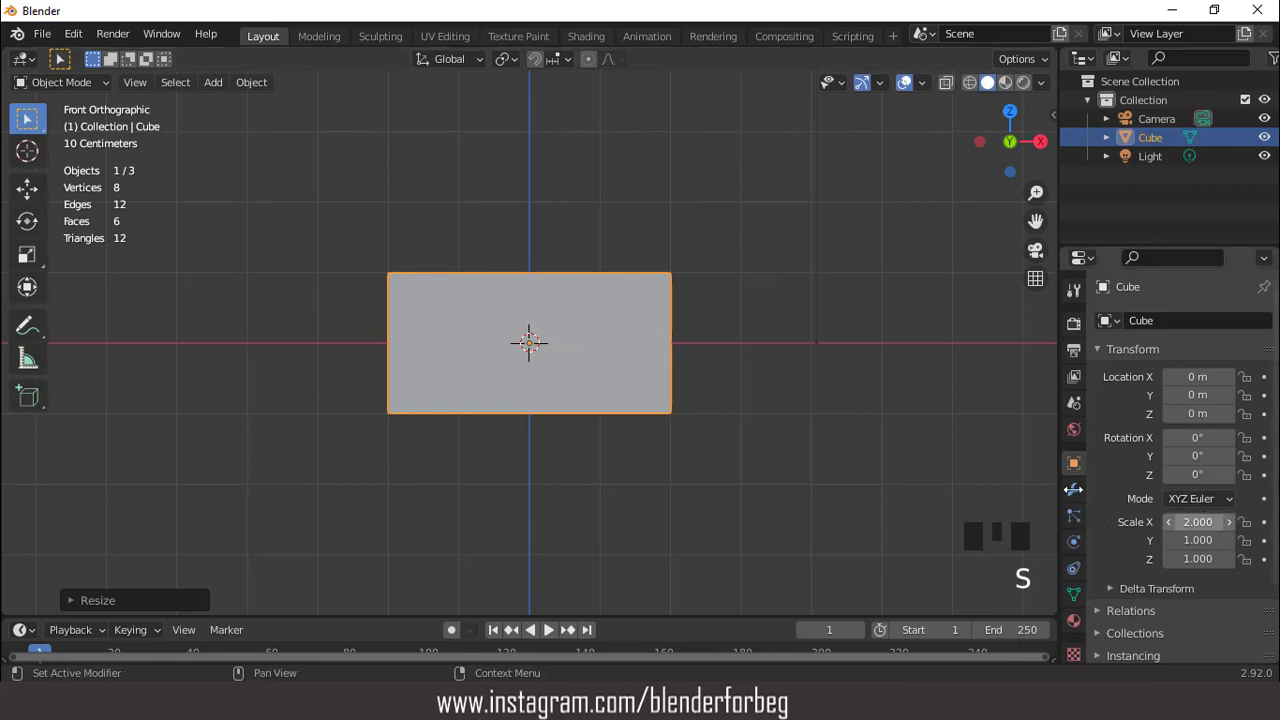
- Add a centred loop cut across the middle of the box's length
scroll(655, 337, "down", 2)
middle_click_drag(655, 337, 570, 361)
scroll(568, 350, "up", 2)
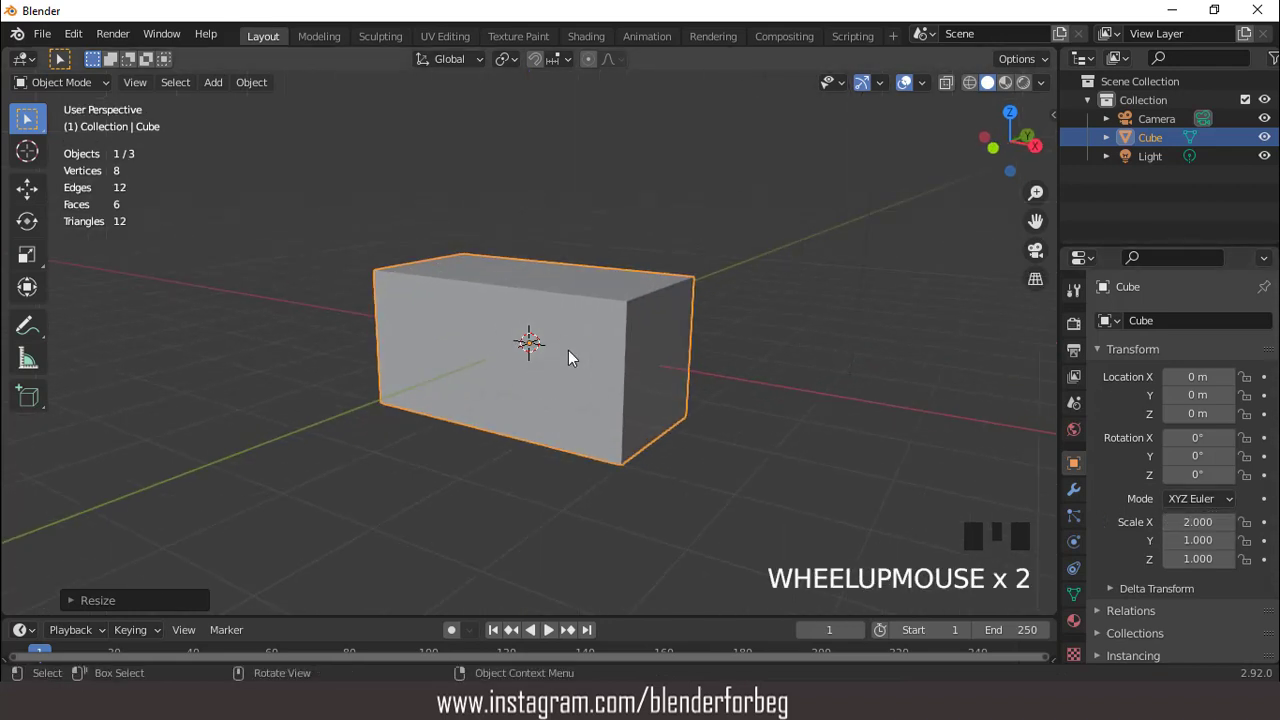
key("Tab")
key("ctrl+r")
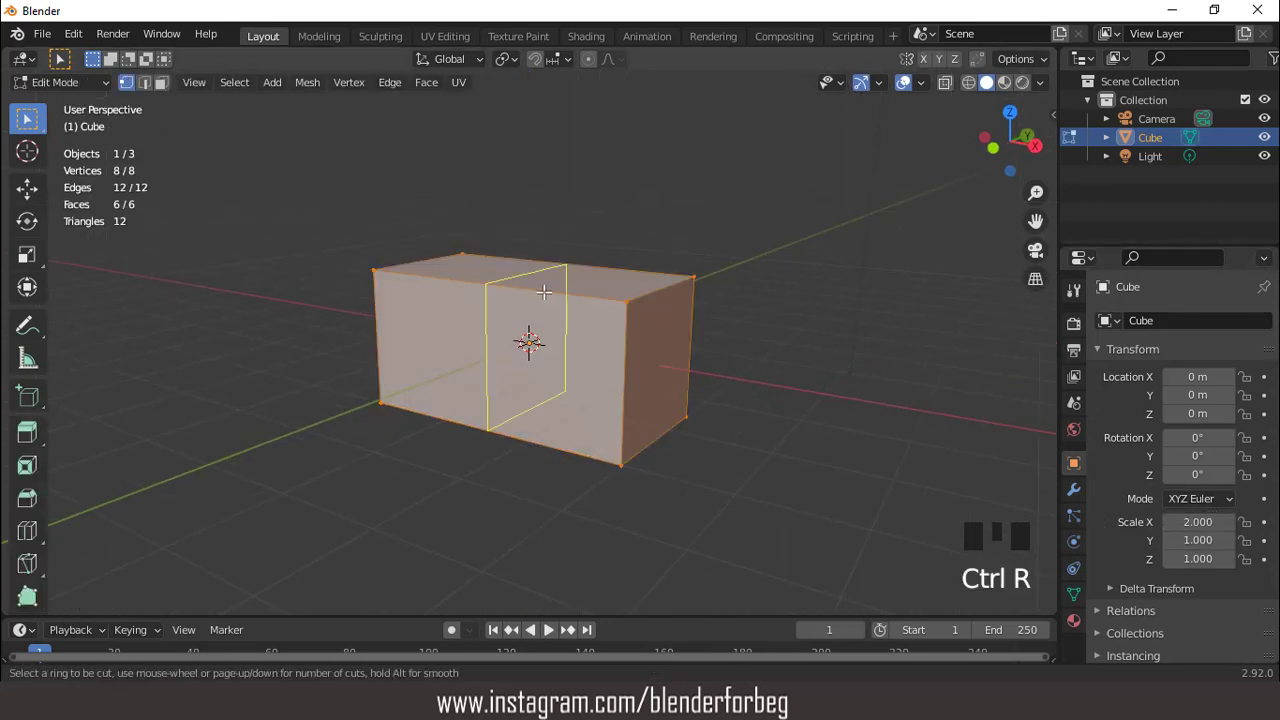
left_click(544, 292)
right_click(544, 292)
- Subdivide all faces of the box with 10 cuts and return to Object Mode
key("a")
key("3")
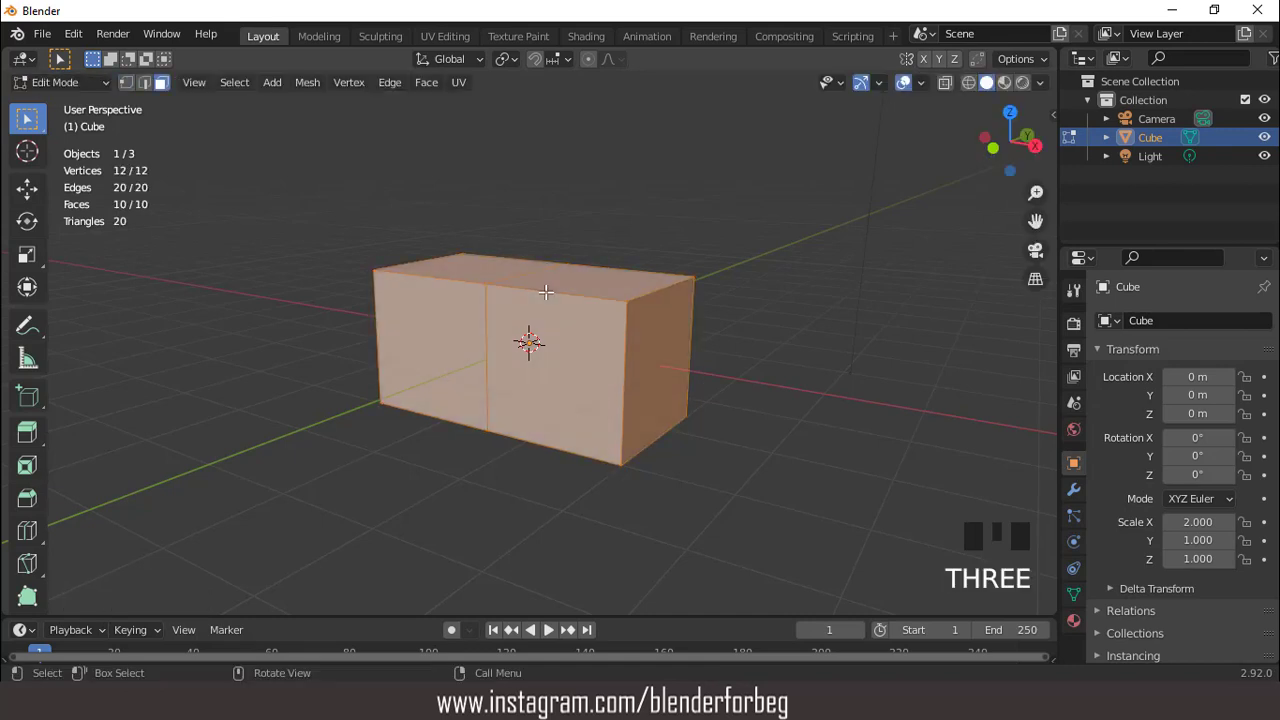
right_click(626, 225)
left_click(569, 251)
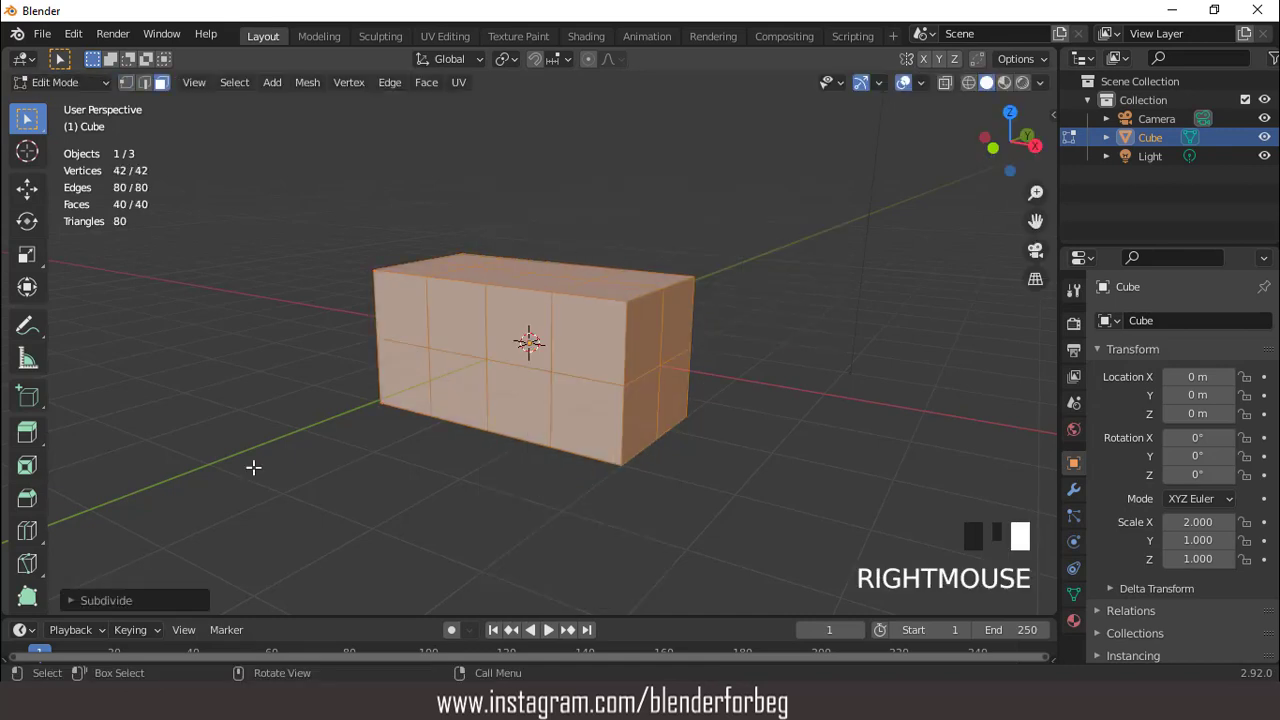
left_click(70, 601)
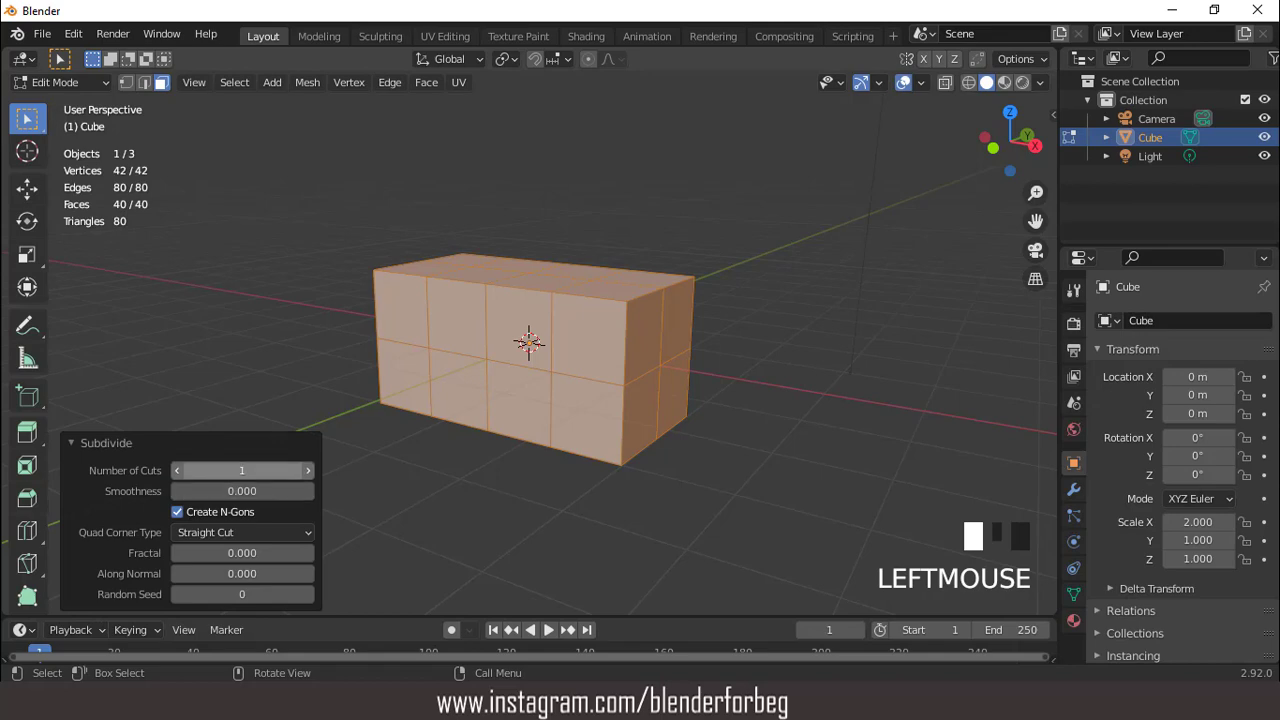
left_click_drag(240, 470, 305, 470)
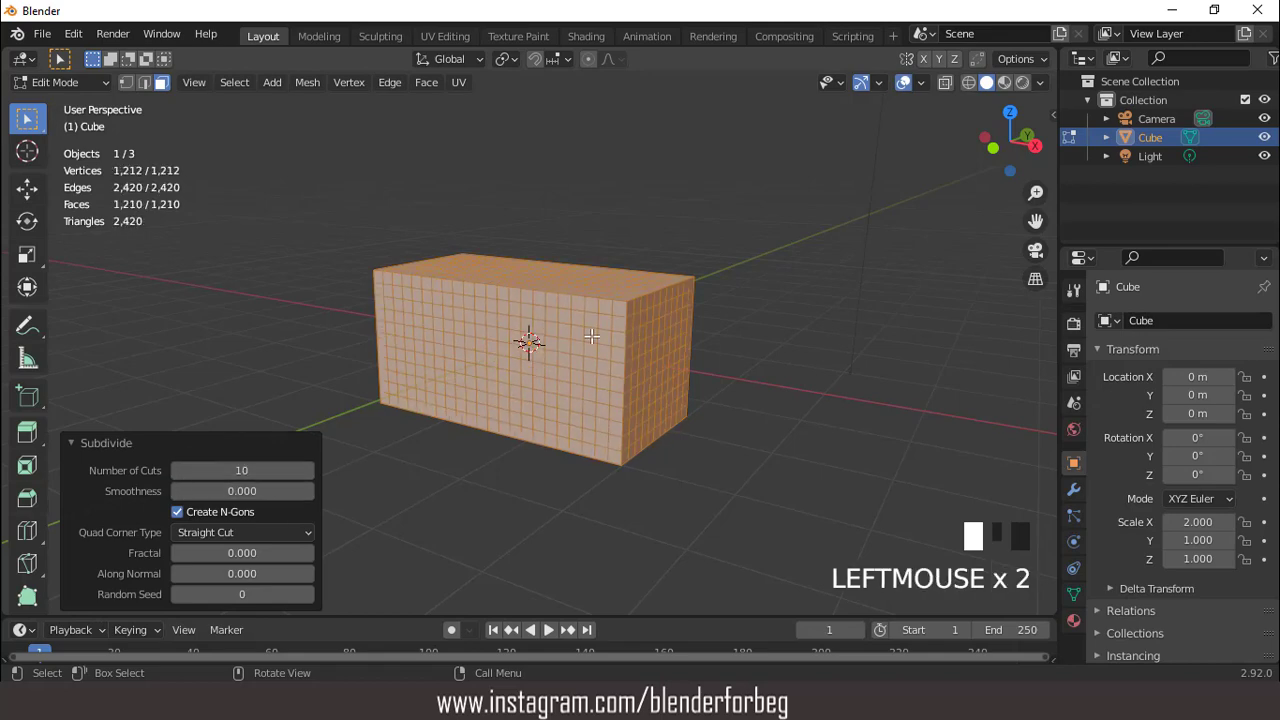
scroll(592, 336, "down", 3)
middle_click_drag(638, 322, 637, 352)
scroll(636, 336, "up", 3)
key("Tab")
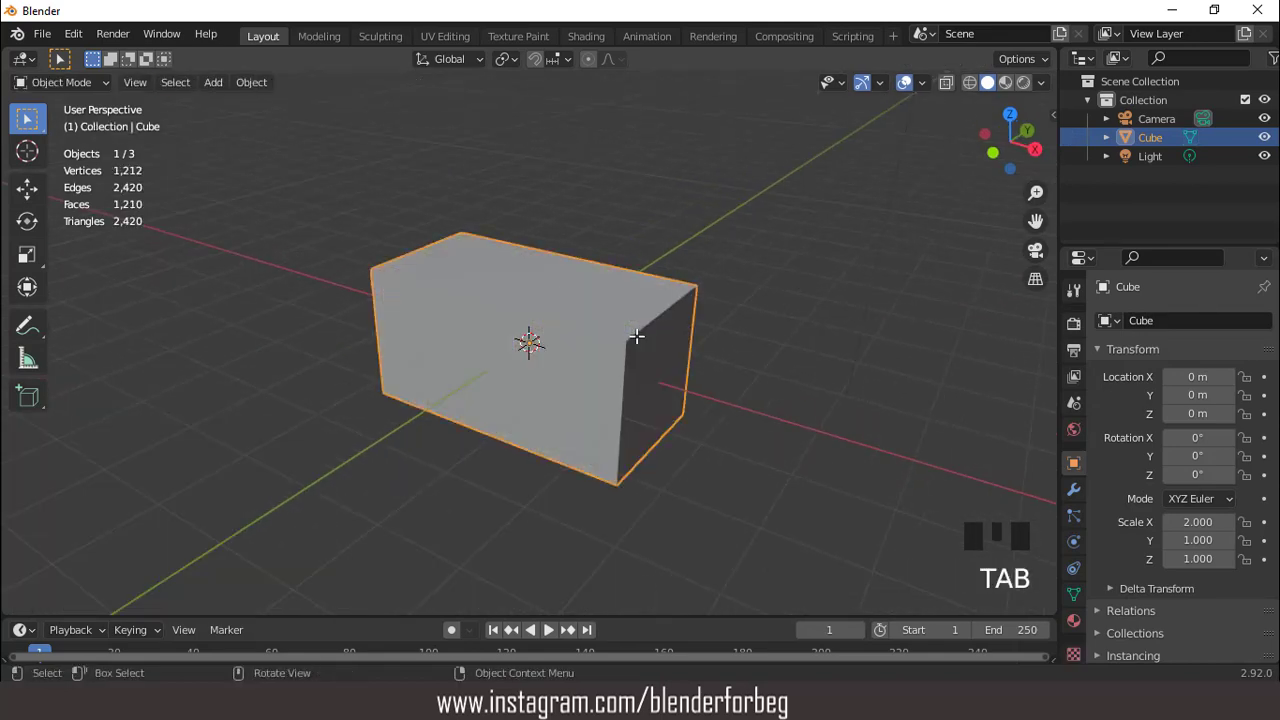
- Add a second cube at the origin and scale it down uniformly to about 0.234
key("KP_1")
left_click(213, 82)
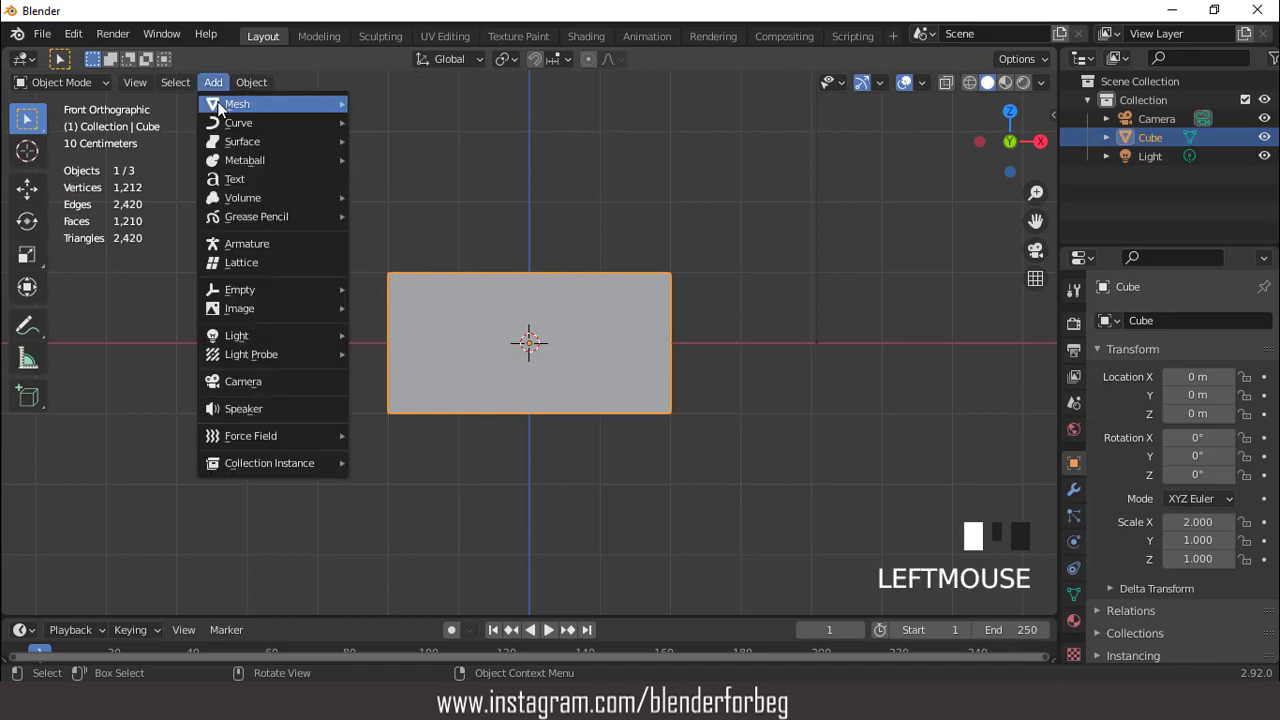
mouse_move(243, 103)
left_click(374, 118)
scroll(598, 304, "up", 2)
key("s")
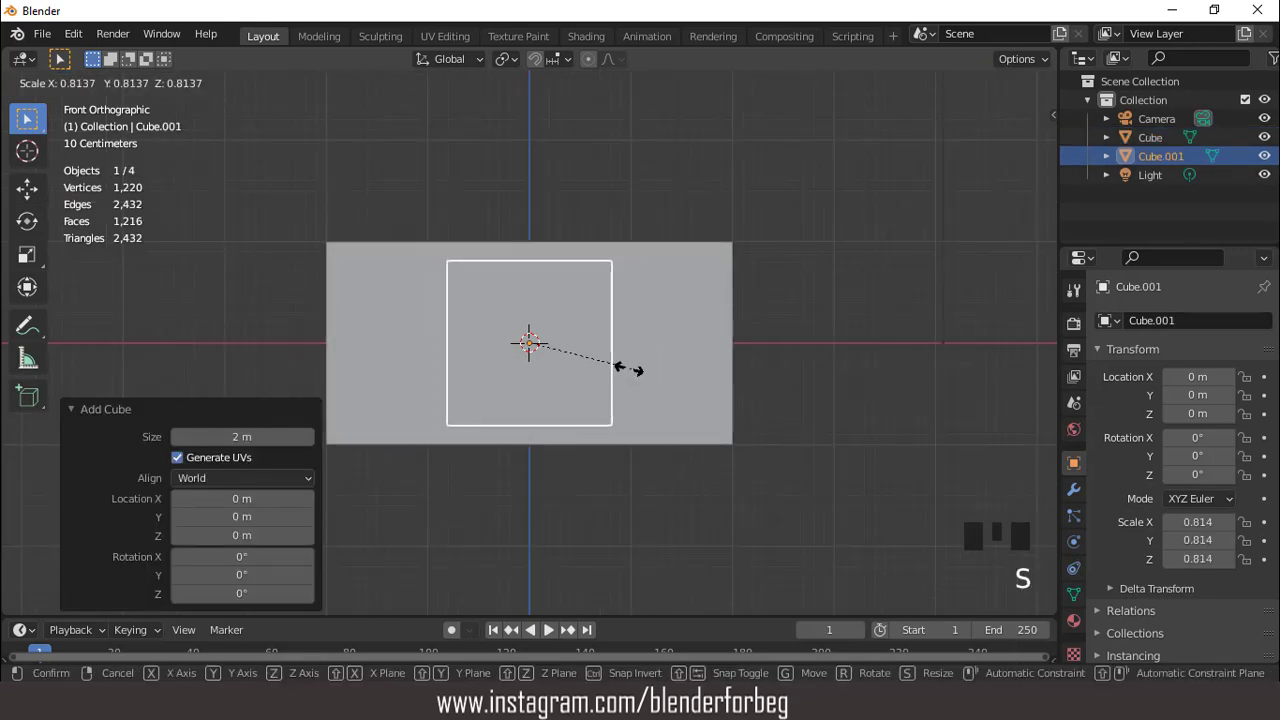
left_click(564, 347)
scroll(599, 344, "up", 2)
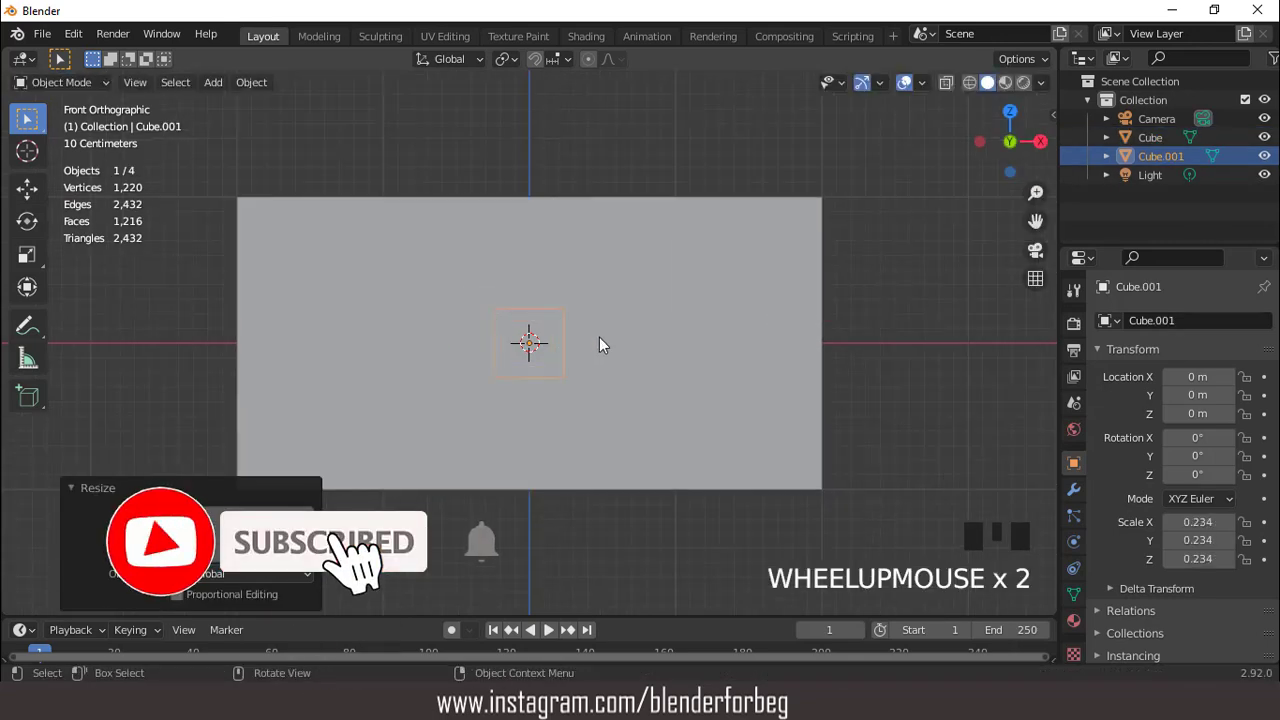
- Move the small cube along Y to about -1.224 m, clear of the box's front face
scroll(599, 344, "down", 2)
key("KP_3")
scroll(599, 340, "up", 2)
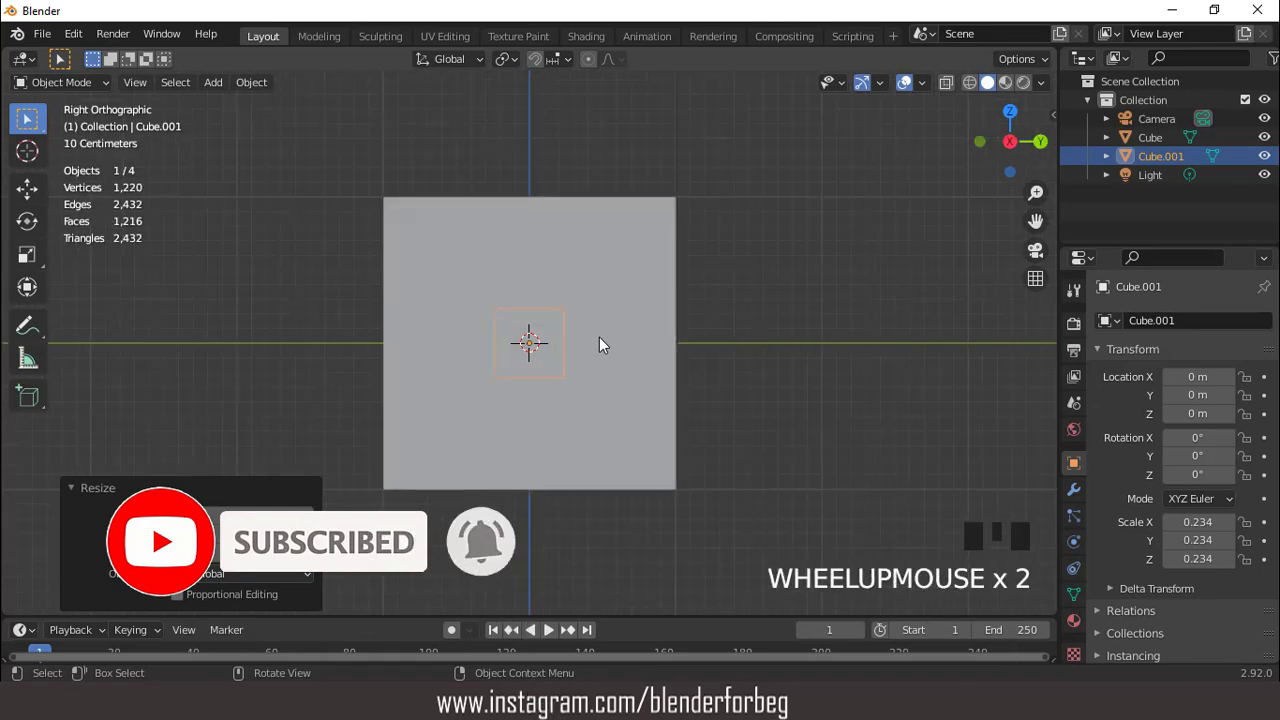
key("g")
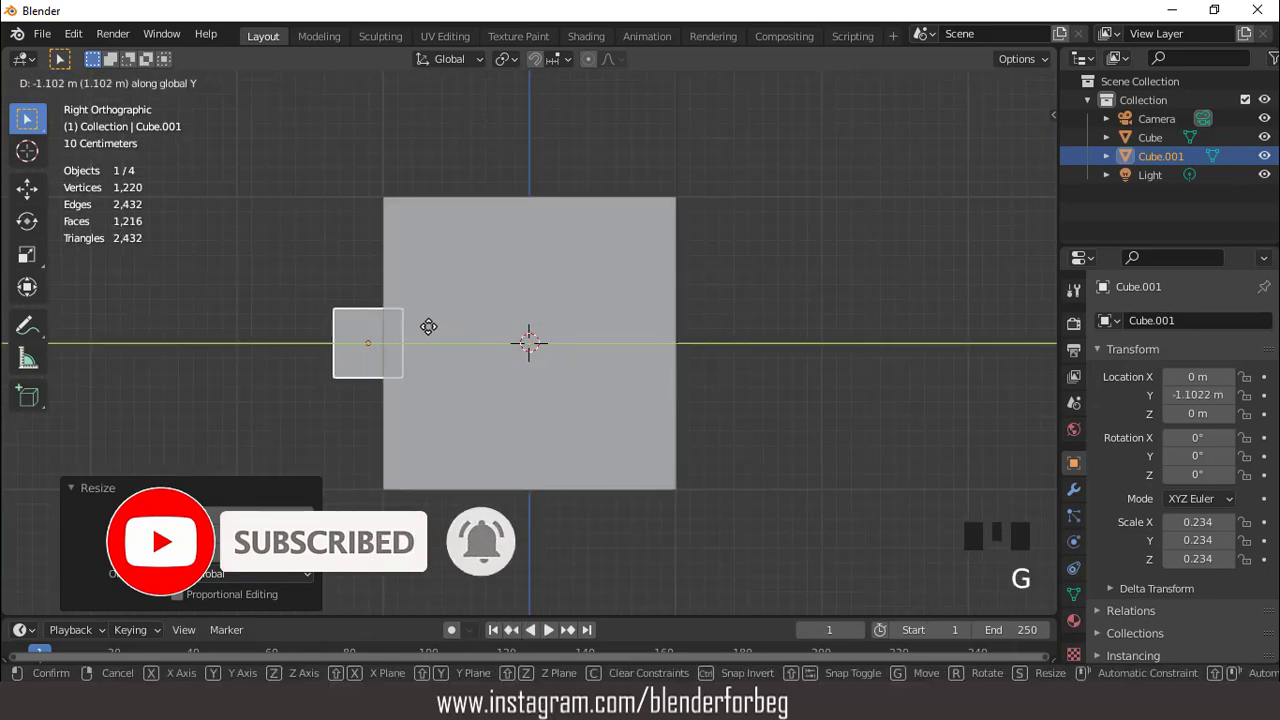
left_click(420, 324)
- Thin the small cube along Y to a scale of about 0.092 and move it against the box's front face at about -1.089 m
key("s")
key("y")
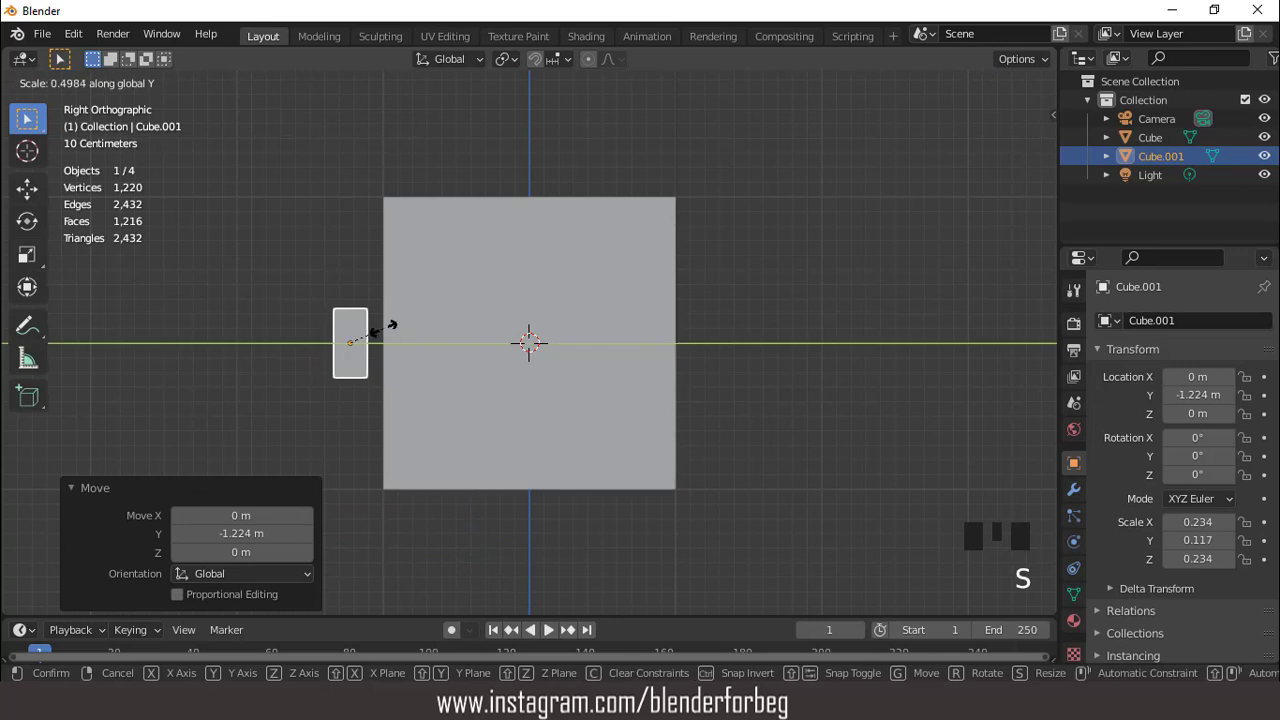
left_click(376, 331)
key("g")
key("y")
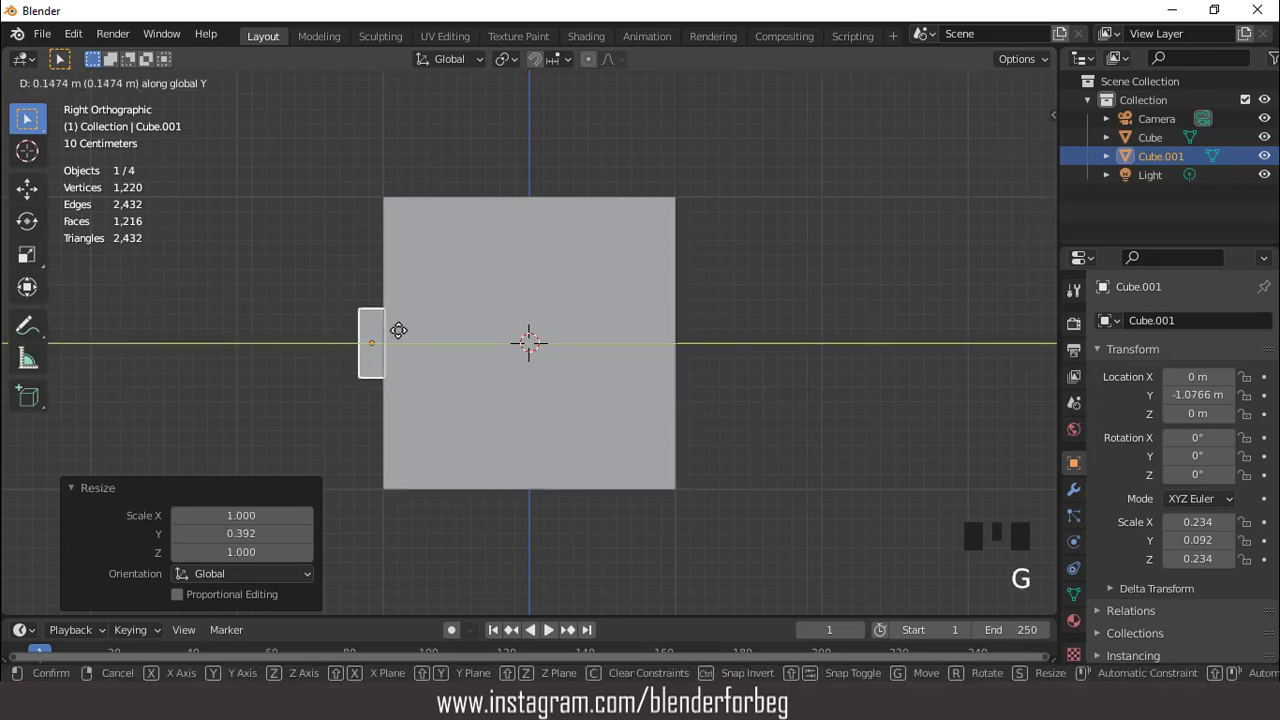
left_click(396, 332)
- Narrow the small block along X to a scale of about 0.140 and lengthen it along Z to about 0.337
key("KP_1")
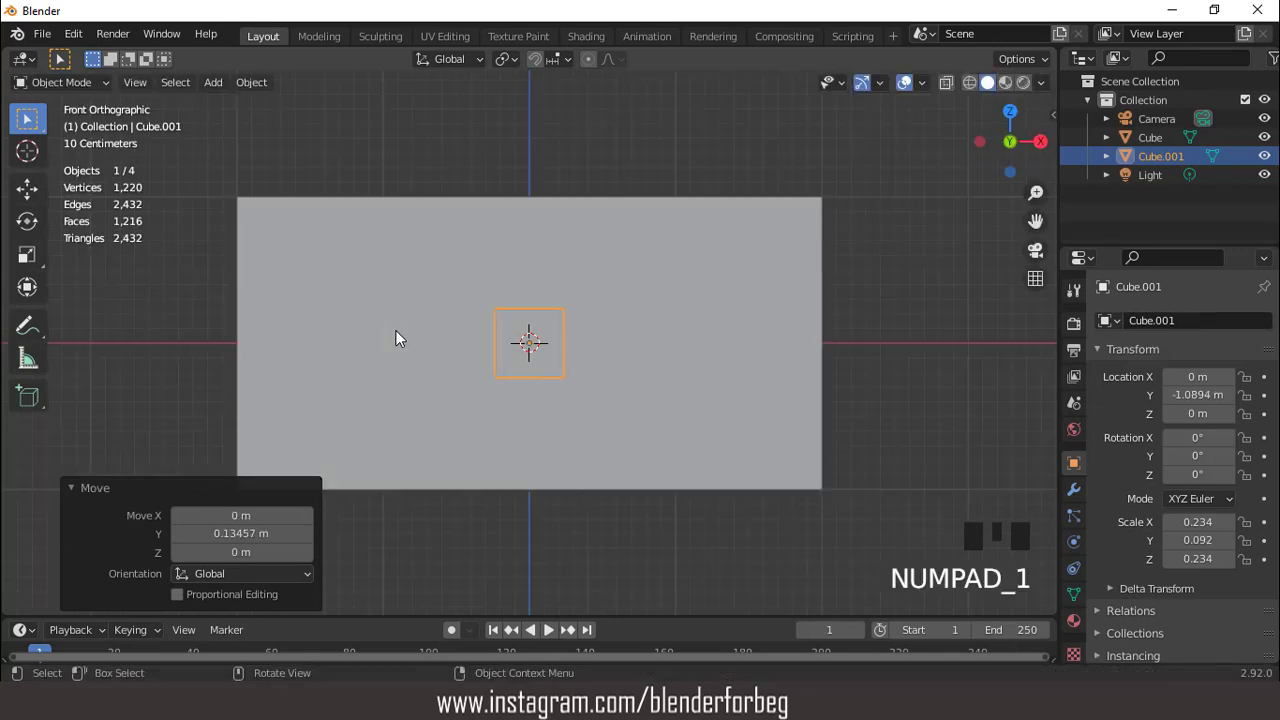
scroll(664, 362, "up", 2)
key("s")
key("x")
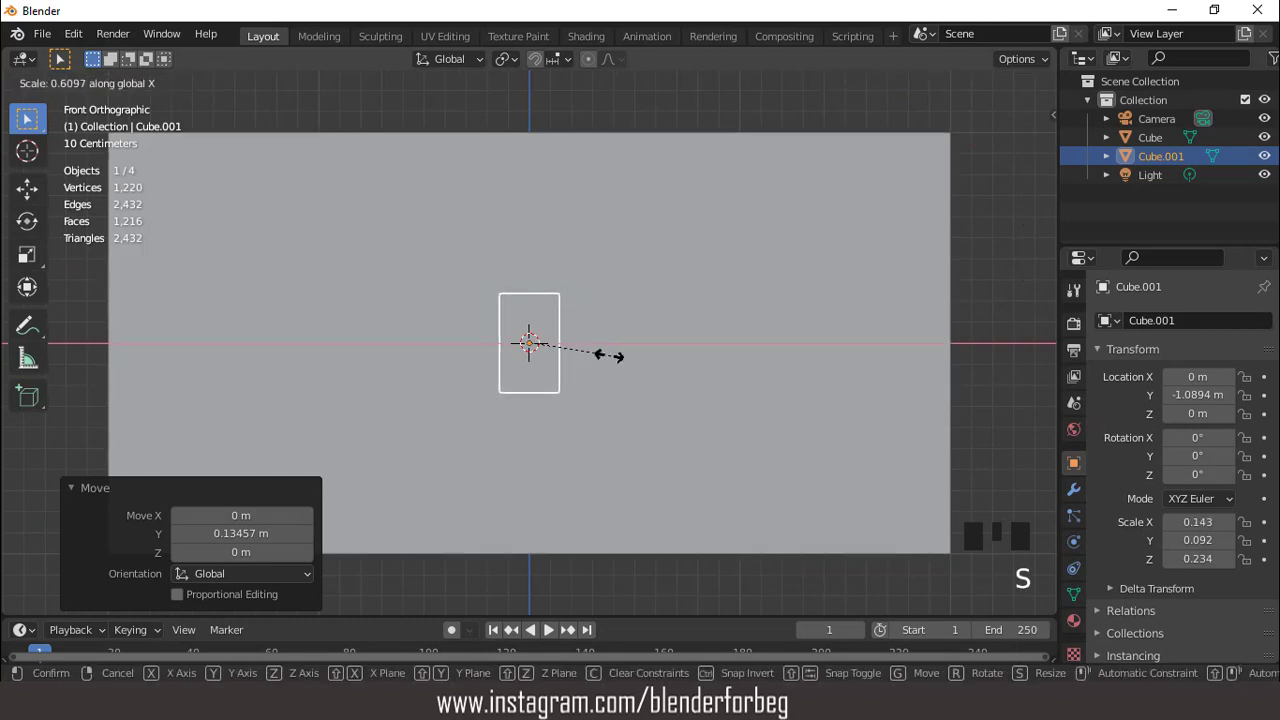
left_click(609, 355)
key("s")
key("z")
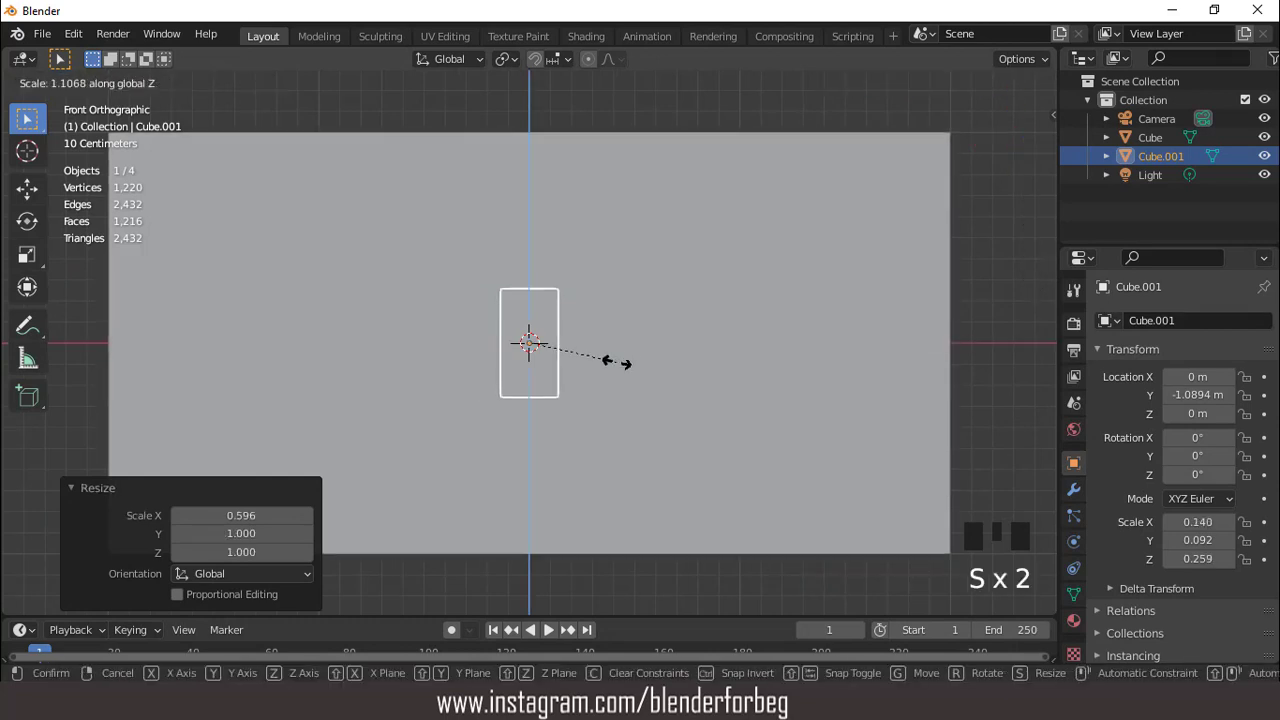
left_click(636, 380)
- Shorten the small block along Z to a scale of about 0.309
scroll(552, 353, "down", 3)
middle_click_drag(552, 353, 527, 370)
scroll(528, 372, "up", 2)
key("KP_1")
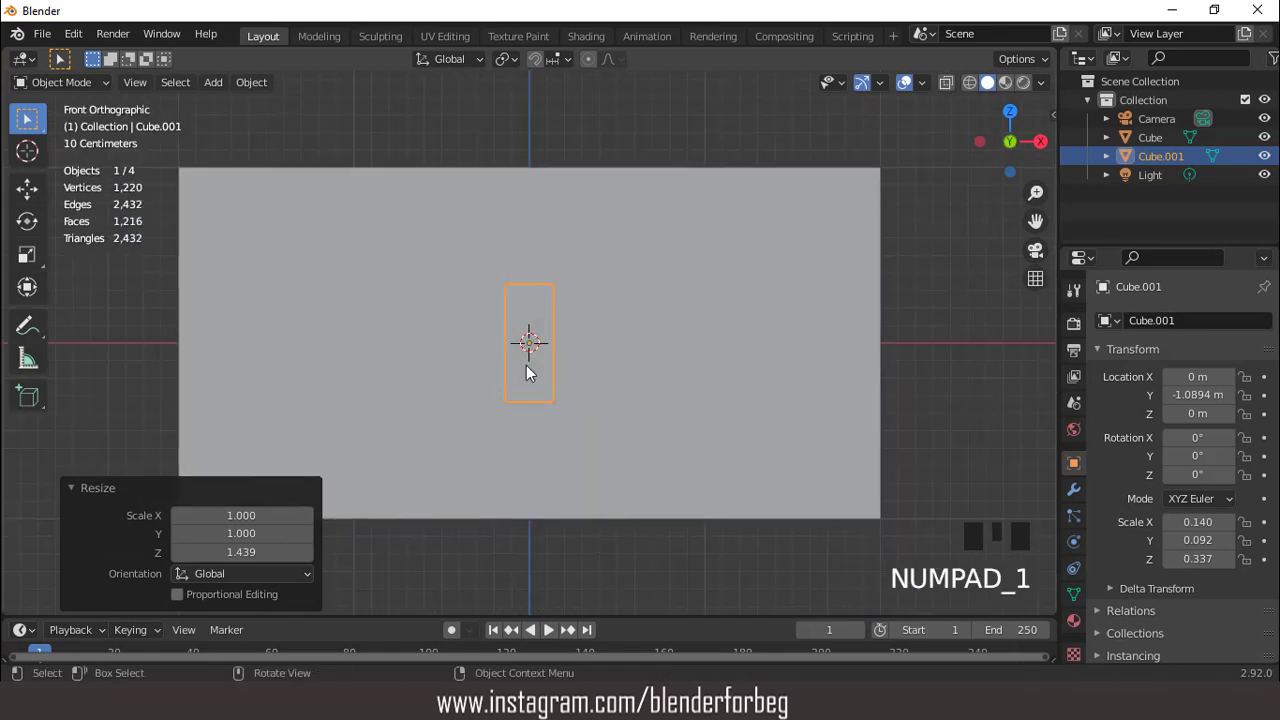
key("s")
key("z")
left_click(606, 360)
- Apply all transforms to the small block, and do the same for the large box
middle_click_drag(608, 362, 485, 398)
scroll(490, 388, "up", 1)
scroll(493, 387, "down", 3)
key("ctrl+a")
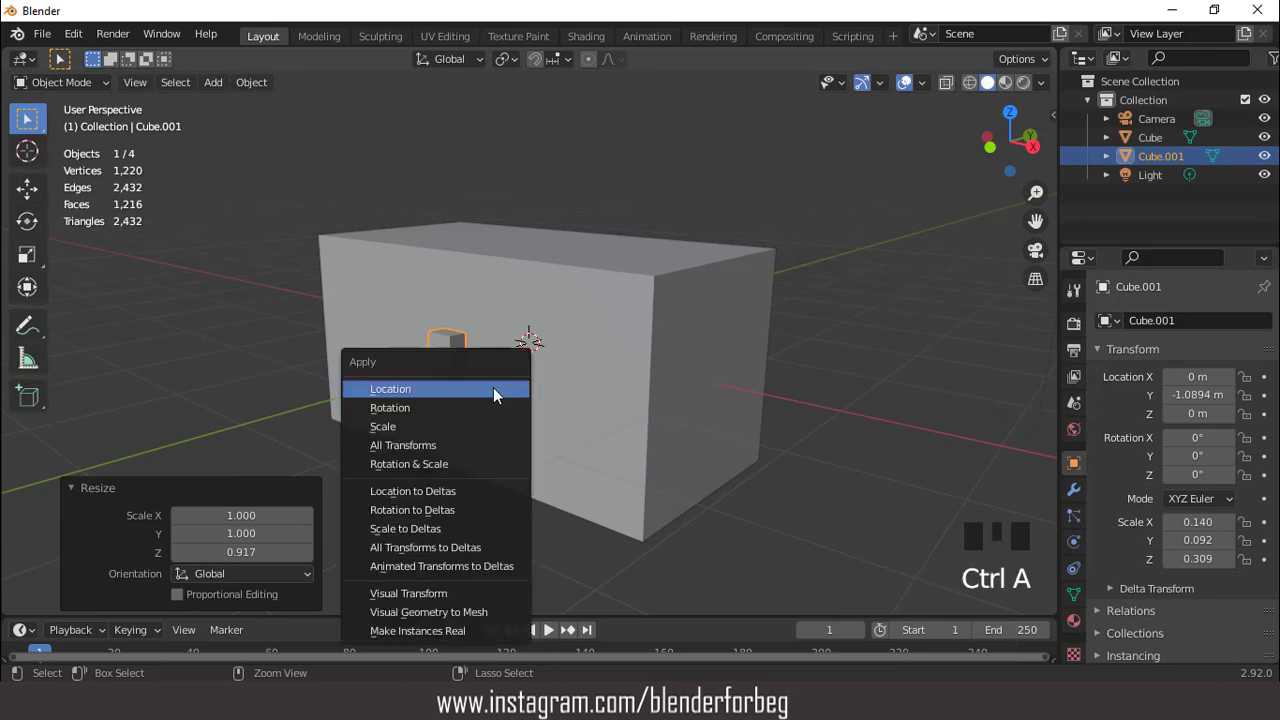
left_click(430, 443)
left_click(589, 313)
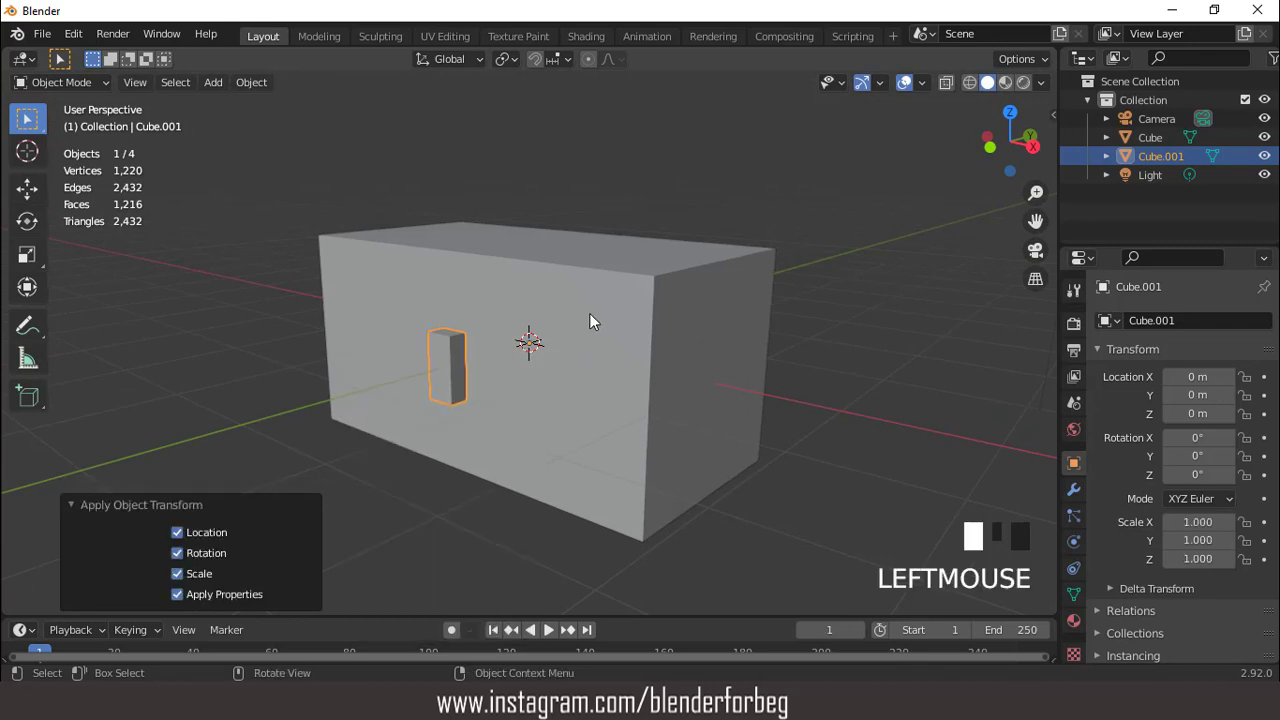
key("ctrl+a")
left_click(589, 313)
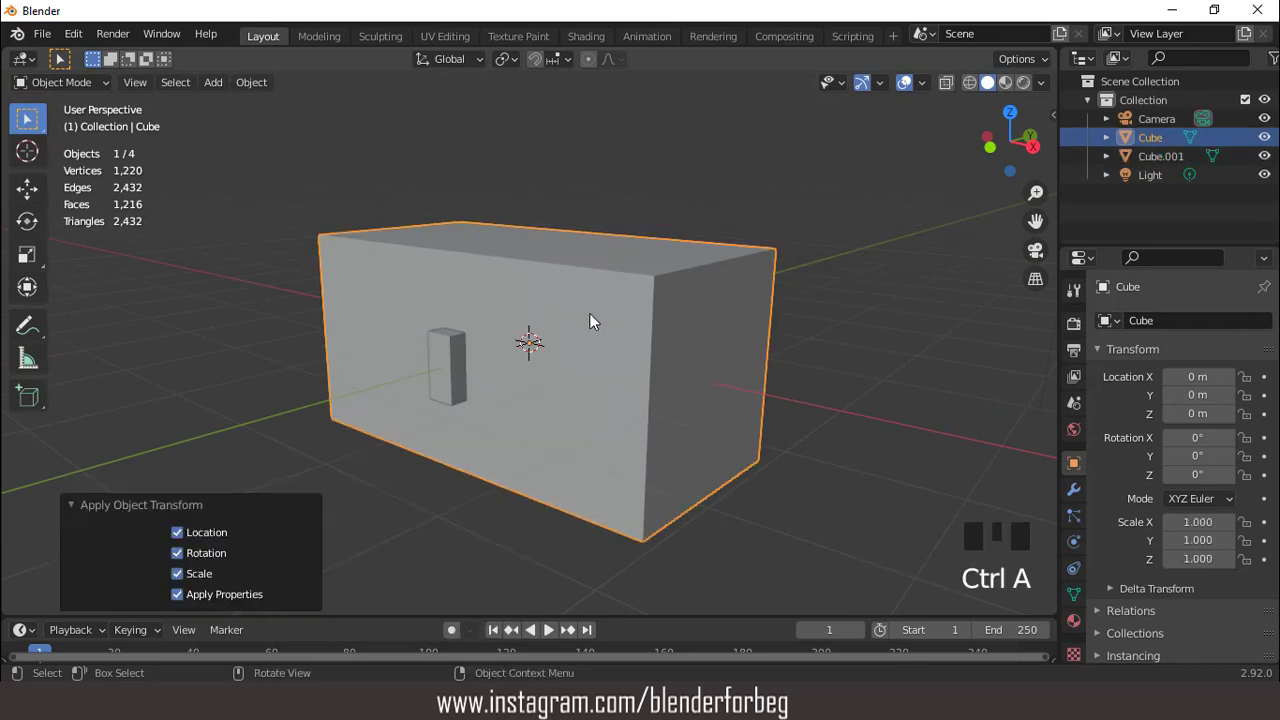
- Switch the viewport to Rendered shading and turn off Scene World lighting
mouse_move(589, 313)
middle_mouse_down()
mouse_move(547, 333)
mouse_move(585, 337)
middle_mouse_up()
scroll(585, 337, "up", 1)
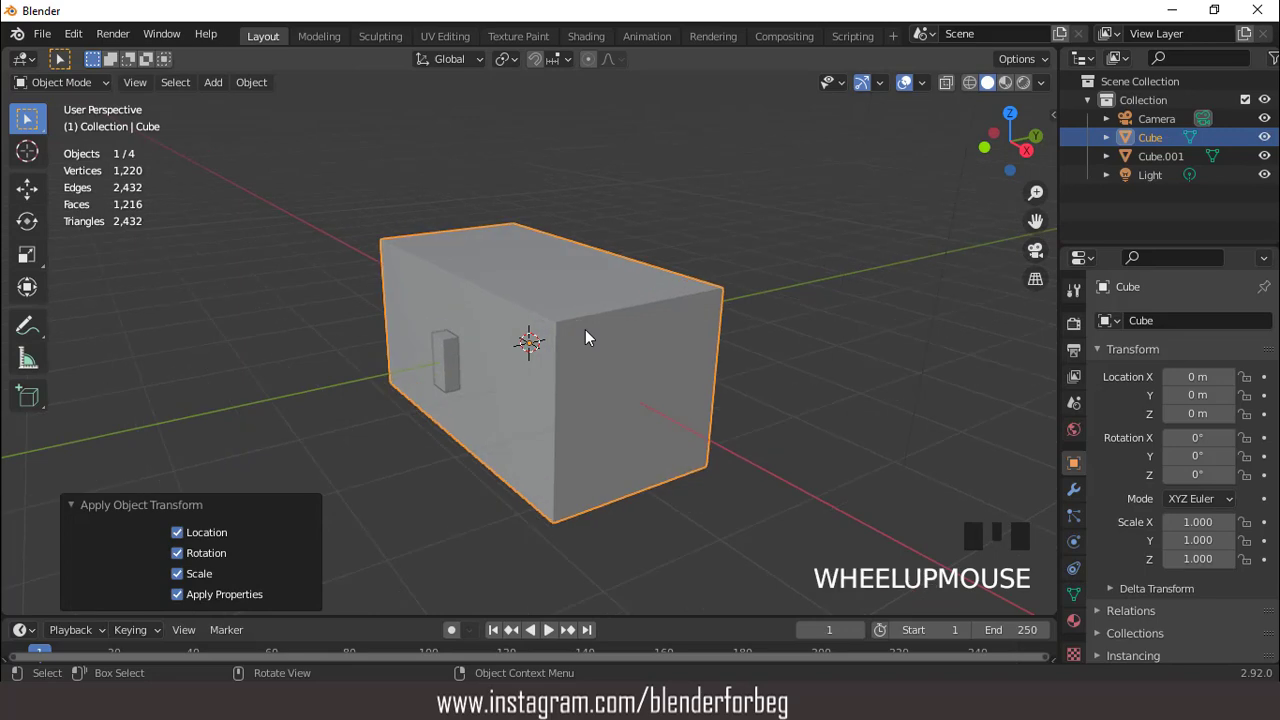
left_click(1023, 82)
left_click(1041, 82)
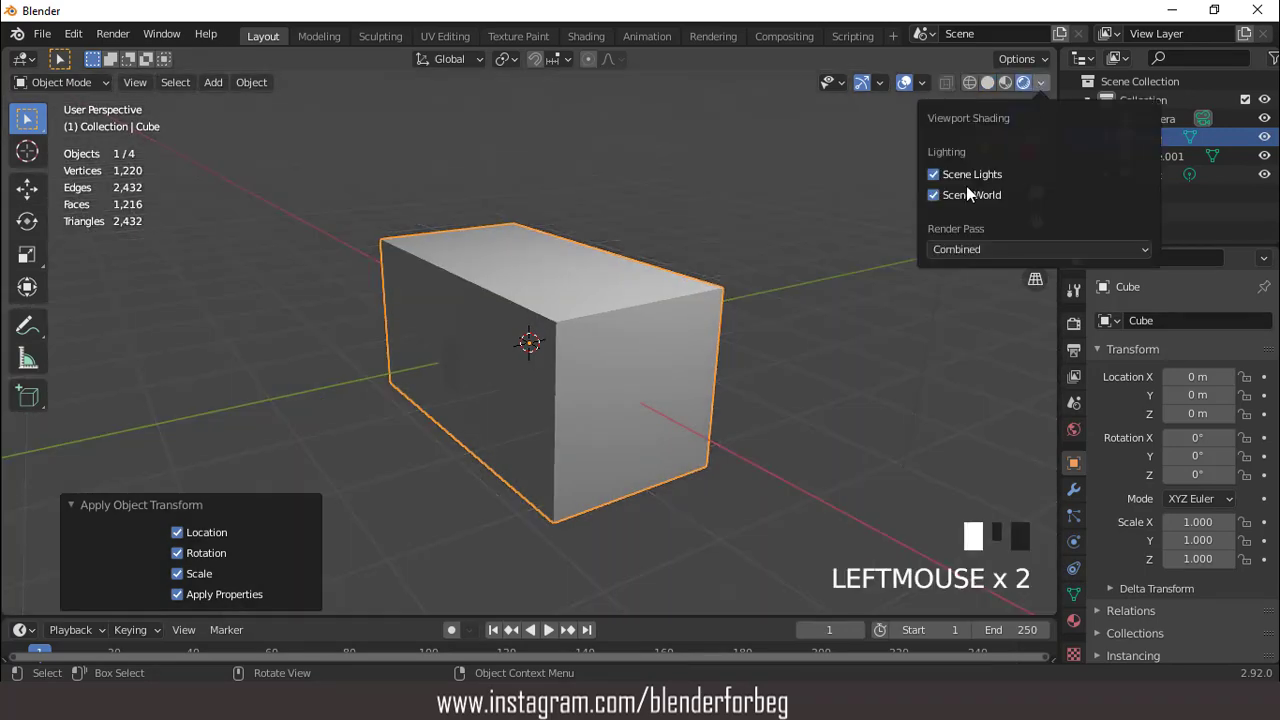
left_click(933, 195)
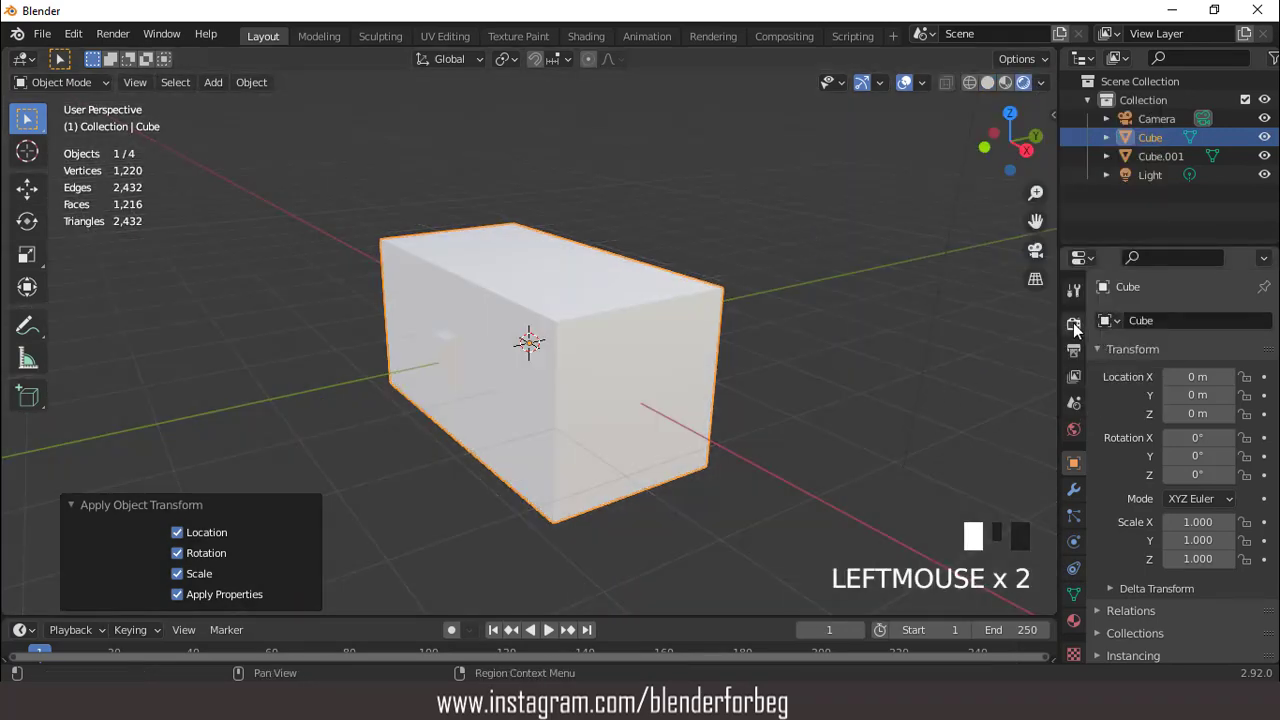
- Enable Ambient Occlusion and Screen Space Reflections with Refraction in the Eevee render settings
left_click(1073, 323)
left_click(1111, 447)
left_click(1111, 537)
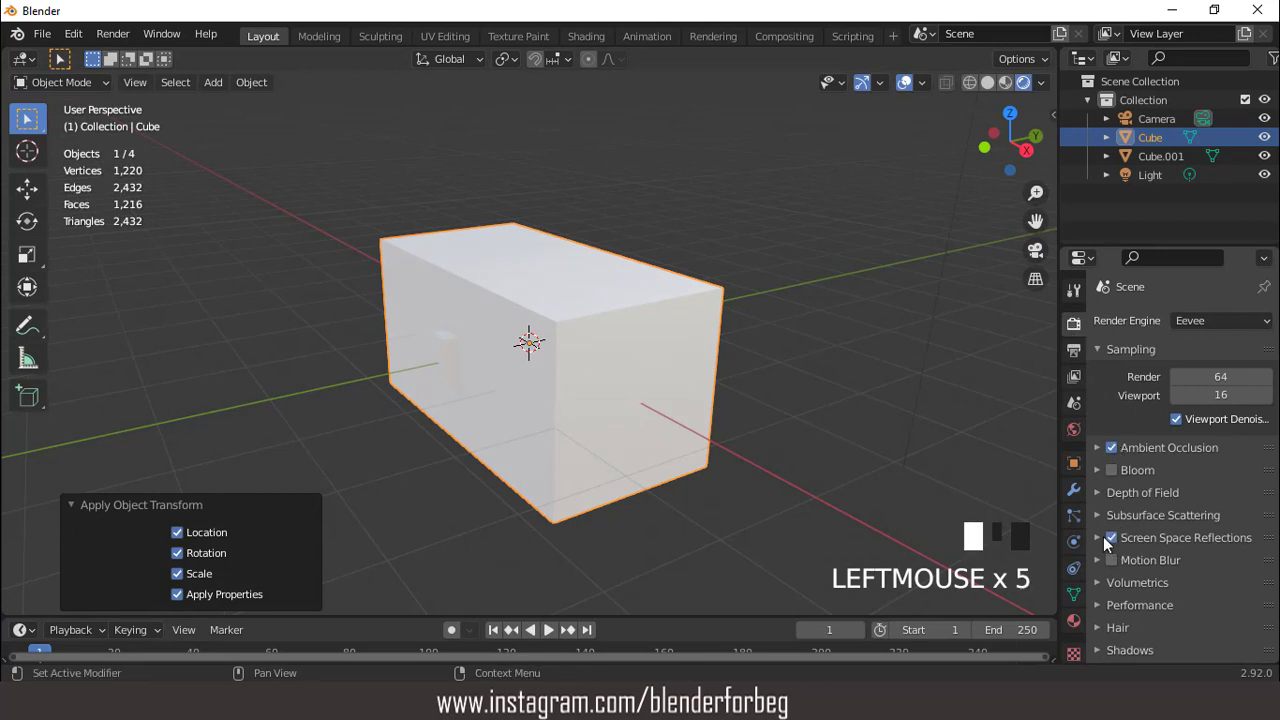
left_click(1102, 538)
left_click(1169, 566)
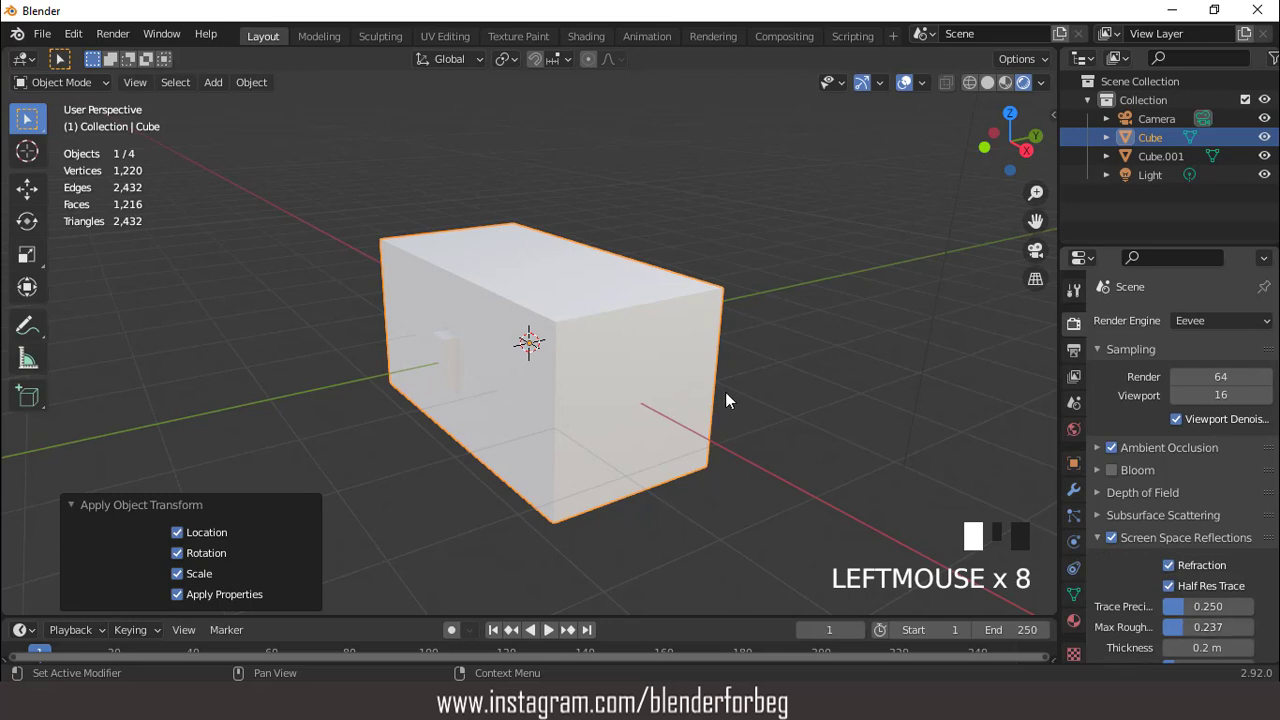
- Create a new material for the large box and set its base color to yellow-orange
scroll(636, 386, "up", 2)
scroll(615, 334, "down", 3)
middle_click_drag(630, 330, 657, 331)
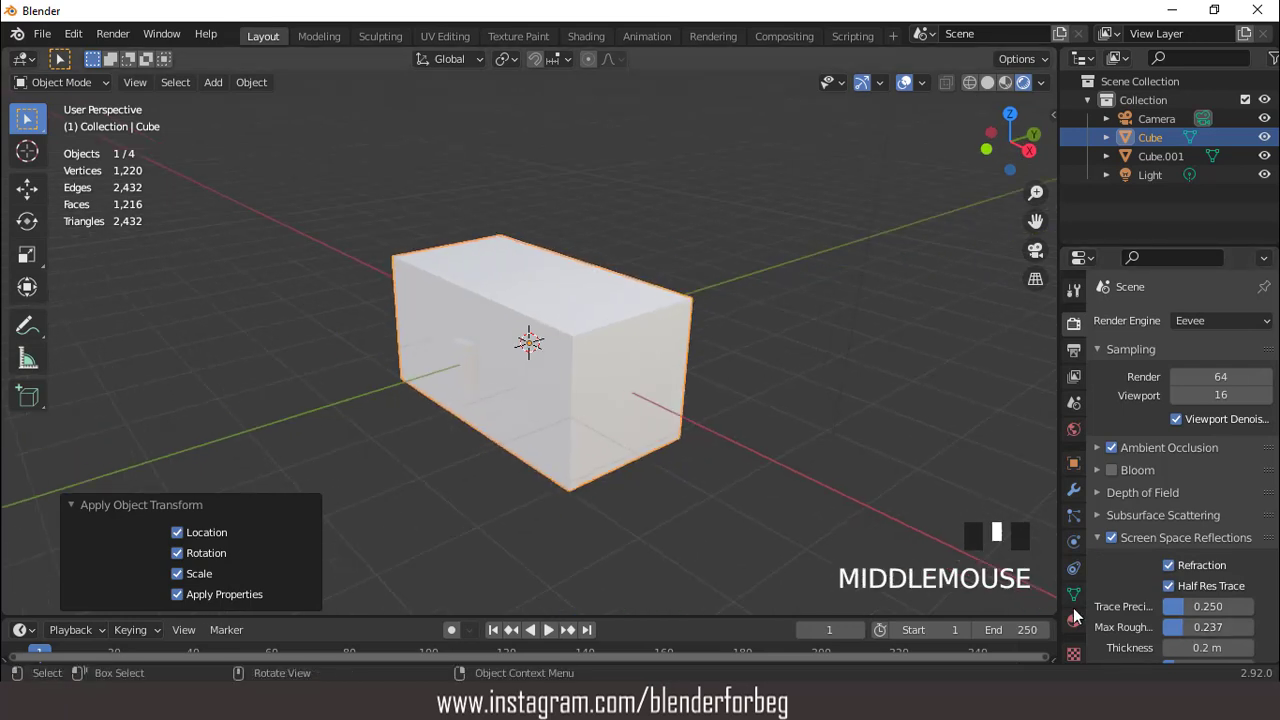
left_click(1074, 619)
left_click(1199, 402)
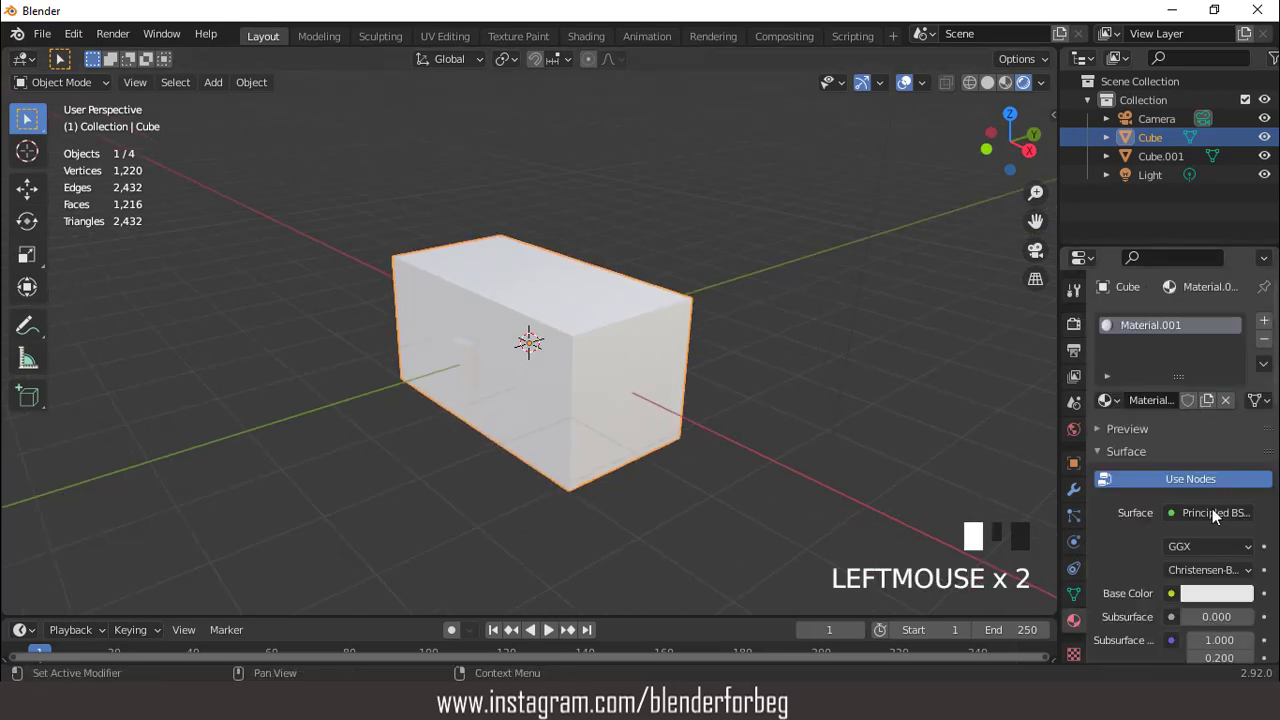
left_click(1217, 593)
left_click(1123, 434)
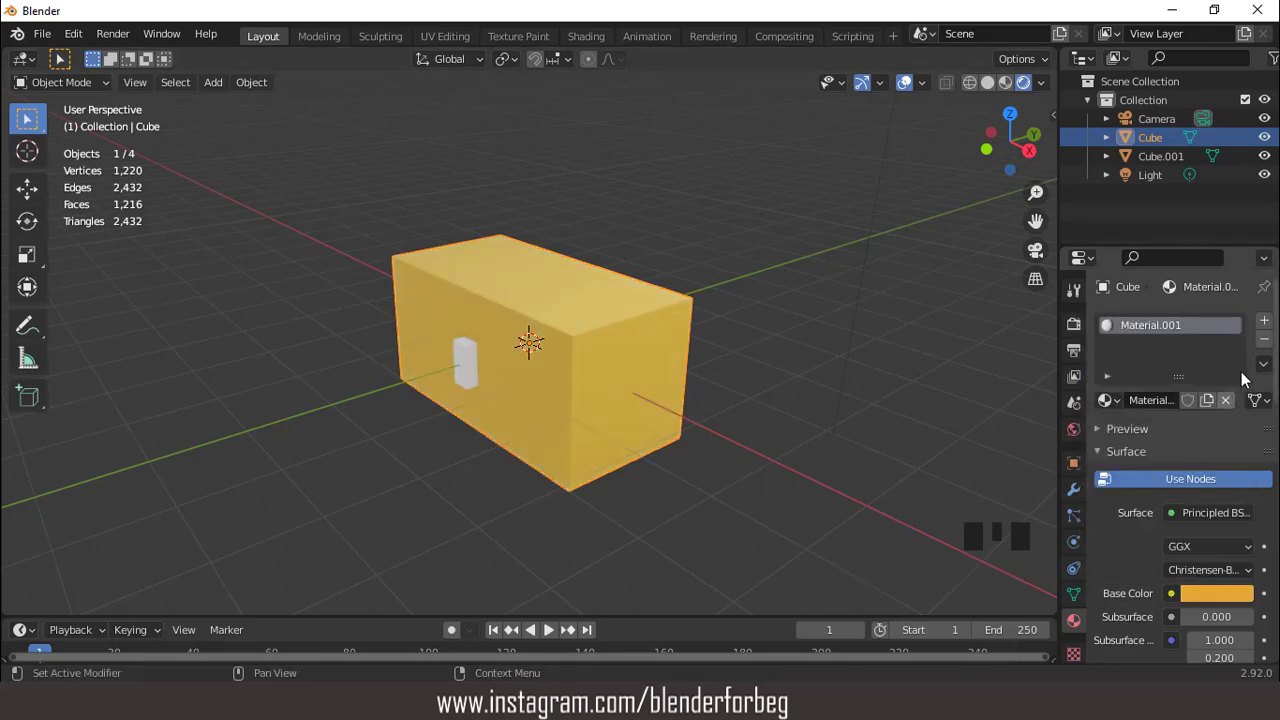
left_click(1264, 325)
left_click(1196, 439)
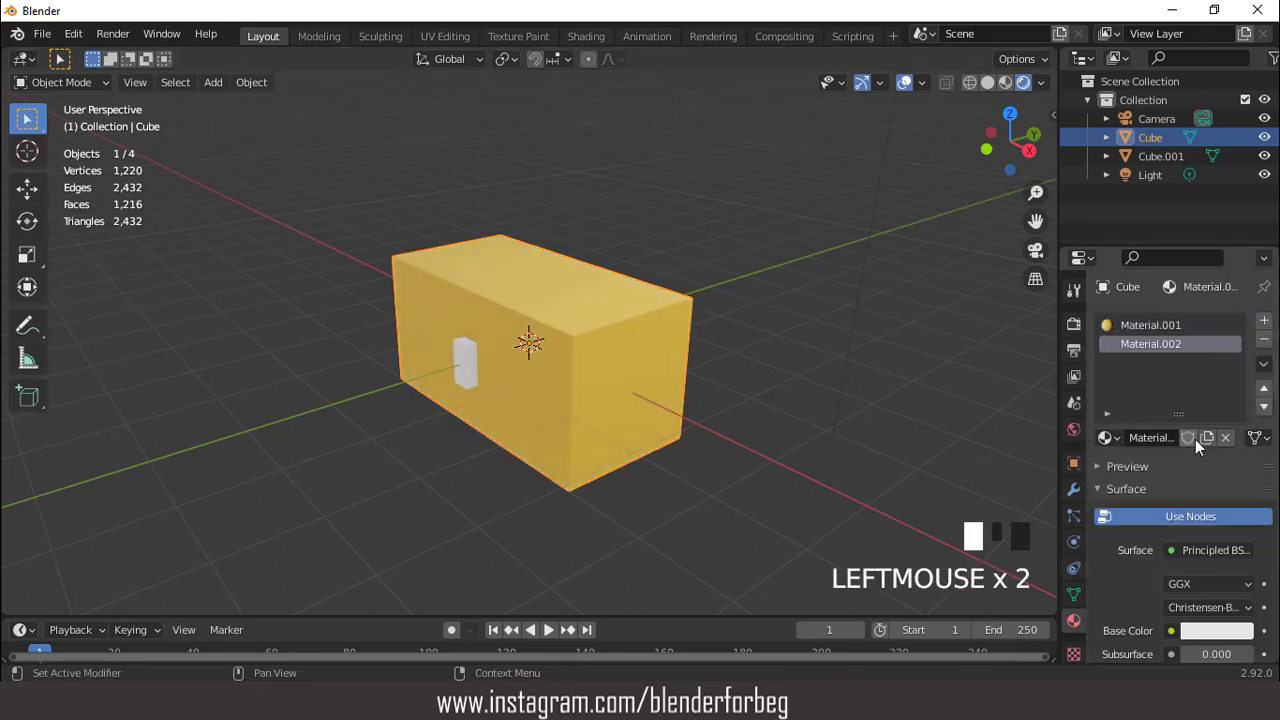
left_click(1264, 340)
- Add a second material slot to the large box and assign the existing Material.001 to it
left_click(1264, 320)
left_click(1116, 430)
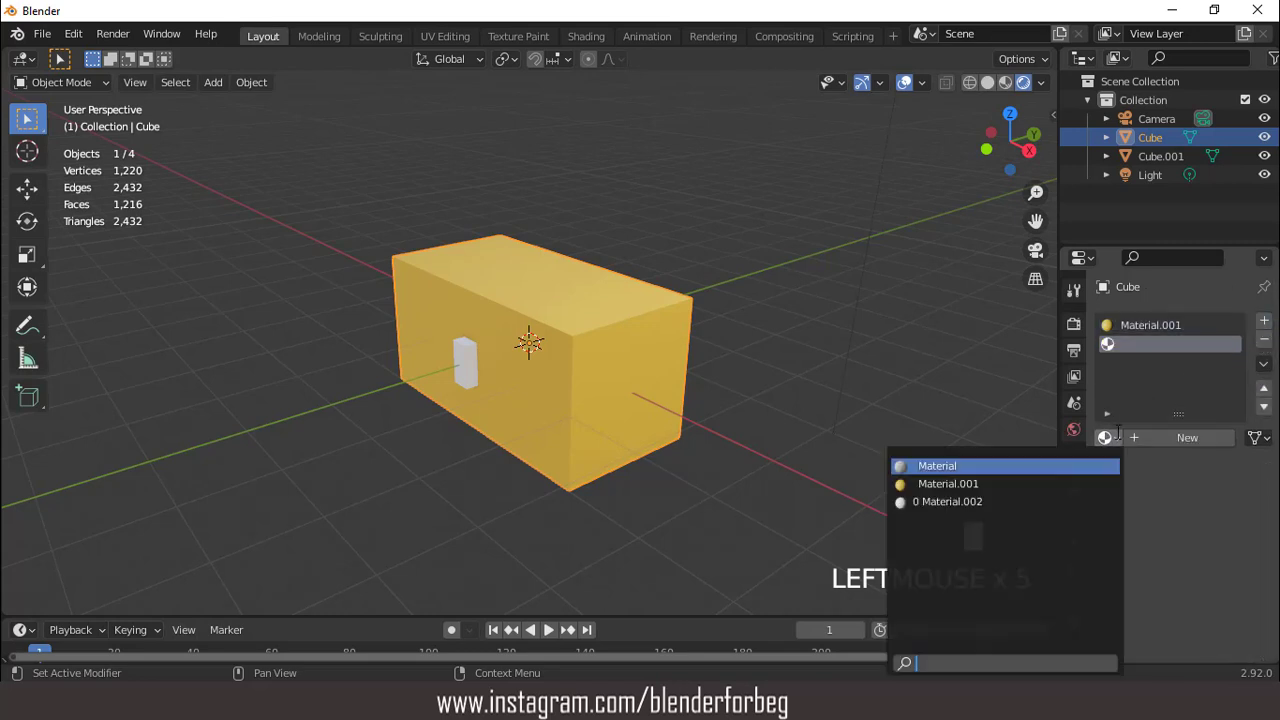
left_click(1100, 477)
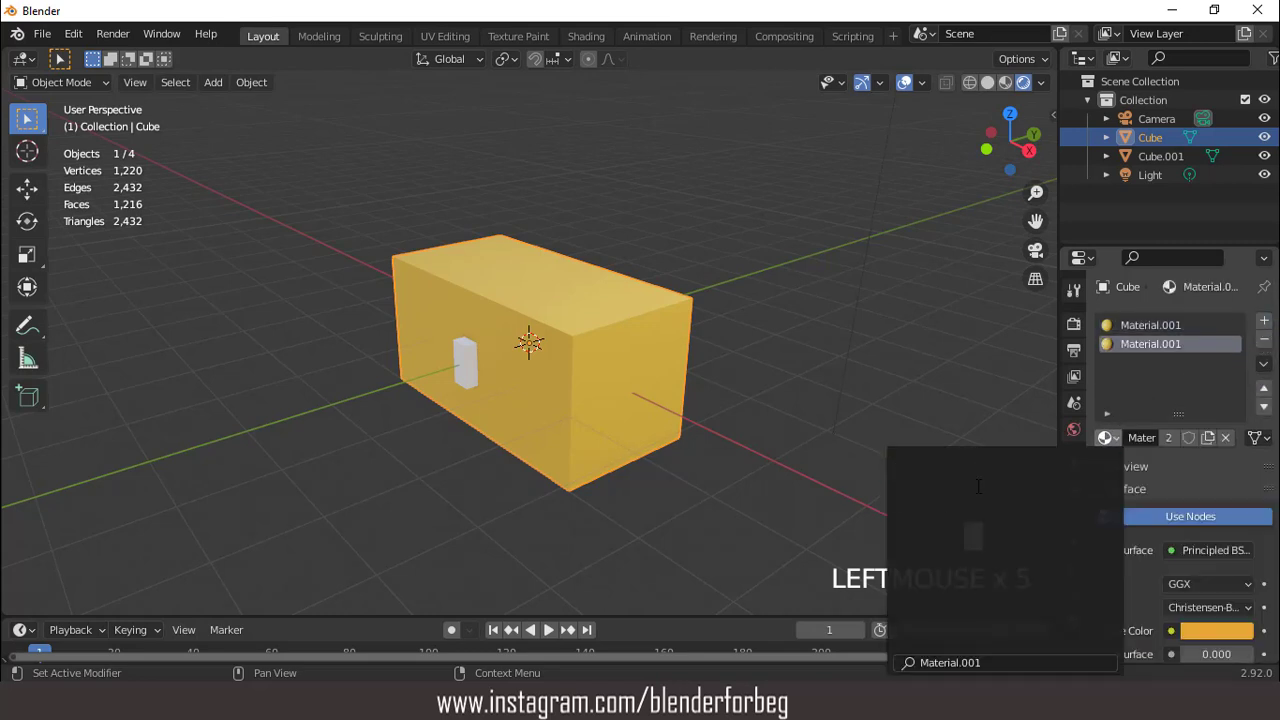
- Make the second slot's material a separate copy and set its base color to darker orange, H 0.048, S 0.961, V 0.549
left_click(1213, 437)
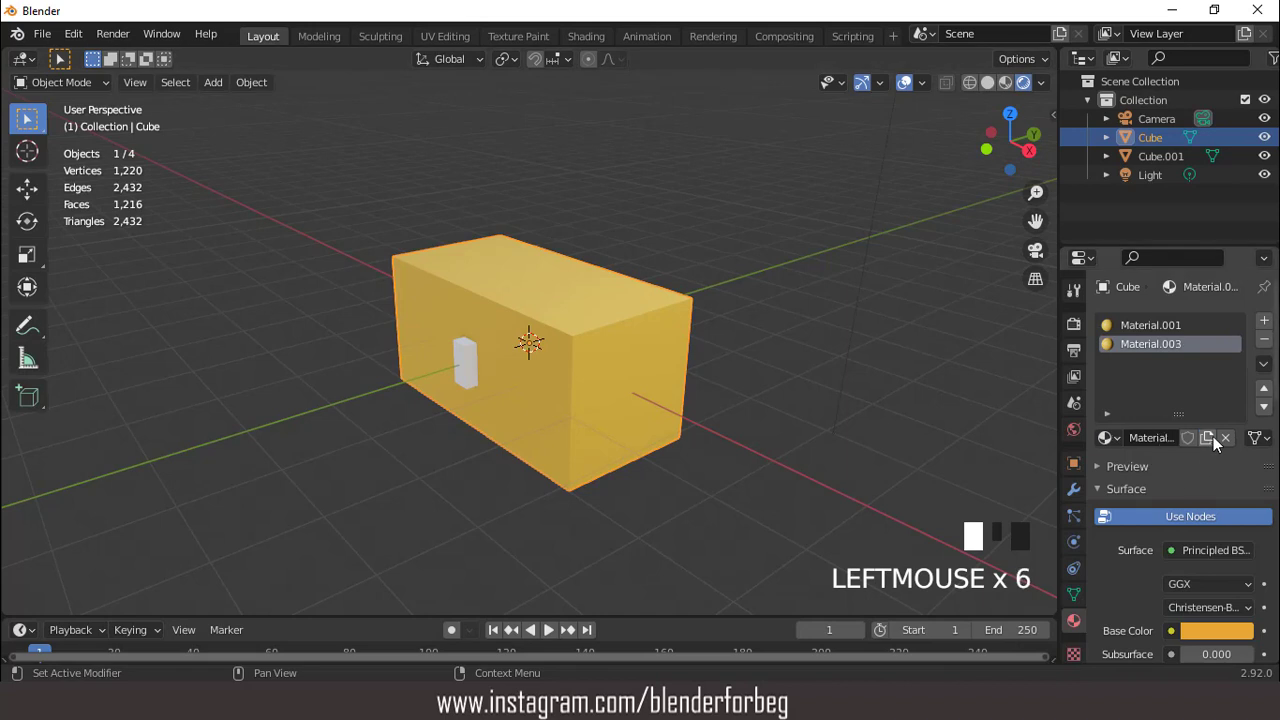
left_click(1205, 628)
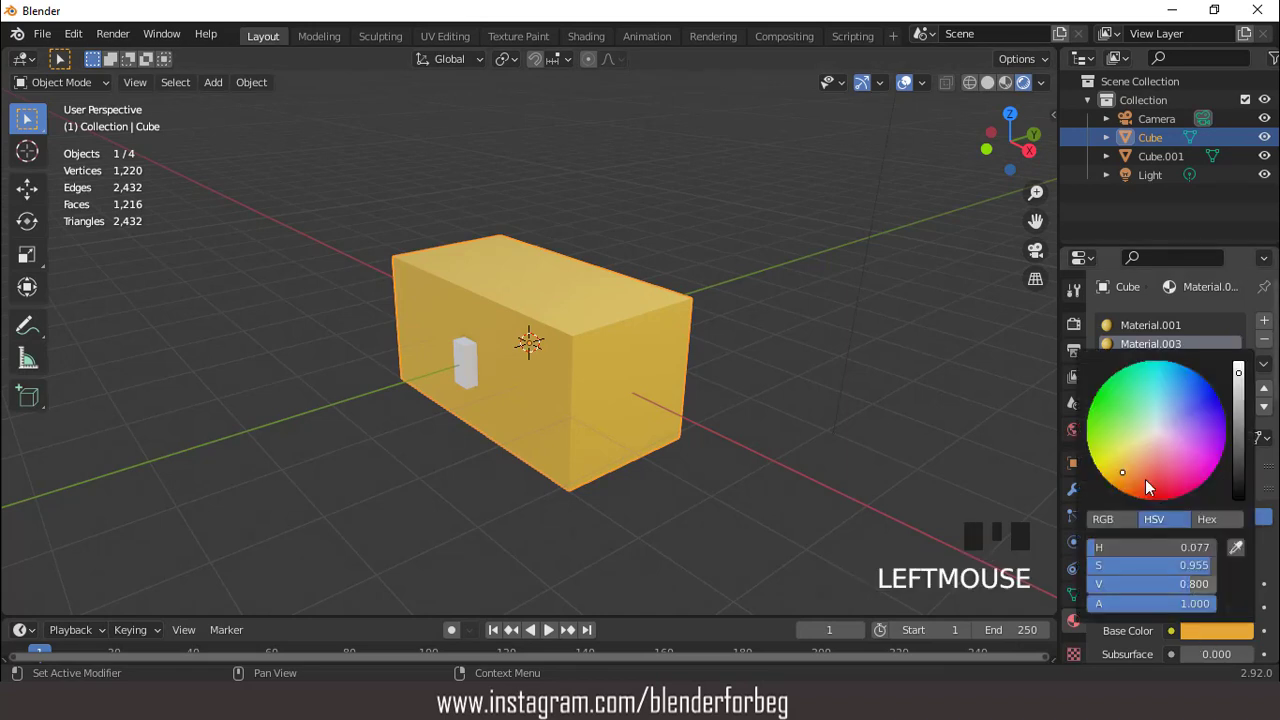
left_click(1126, 478)
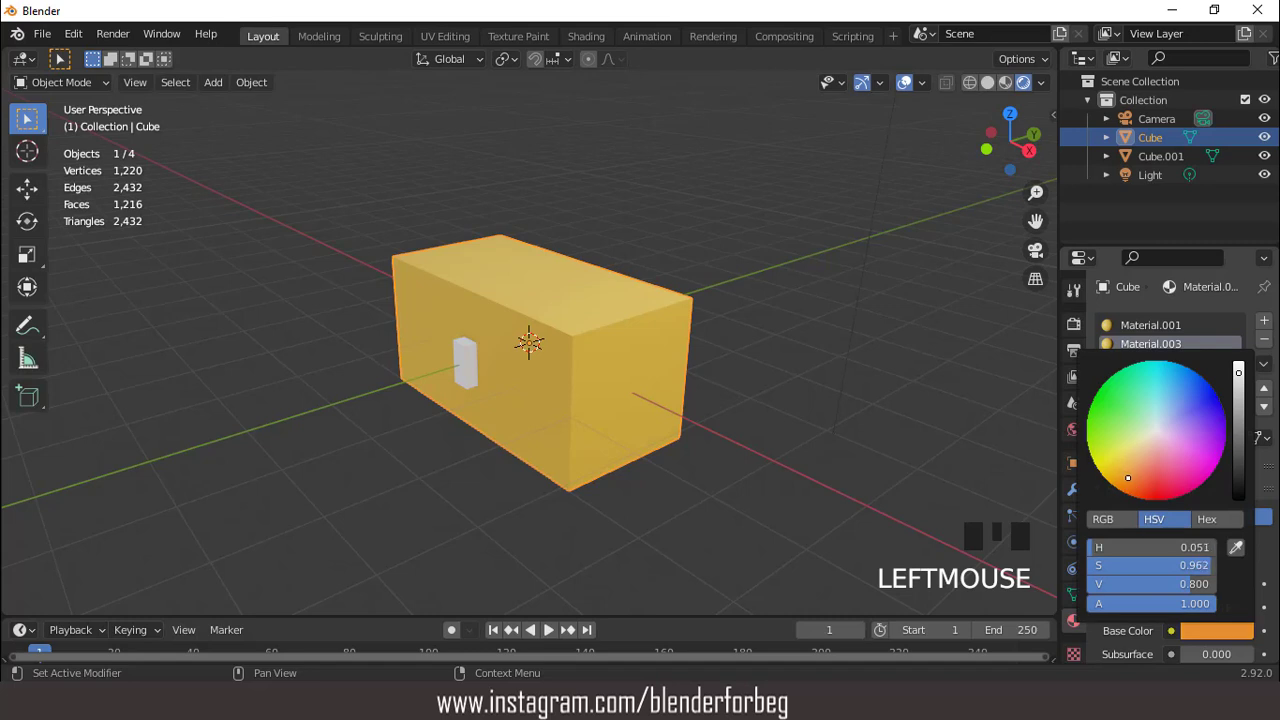
left_click_drag(1127, 478, 1129, 478)
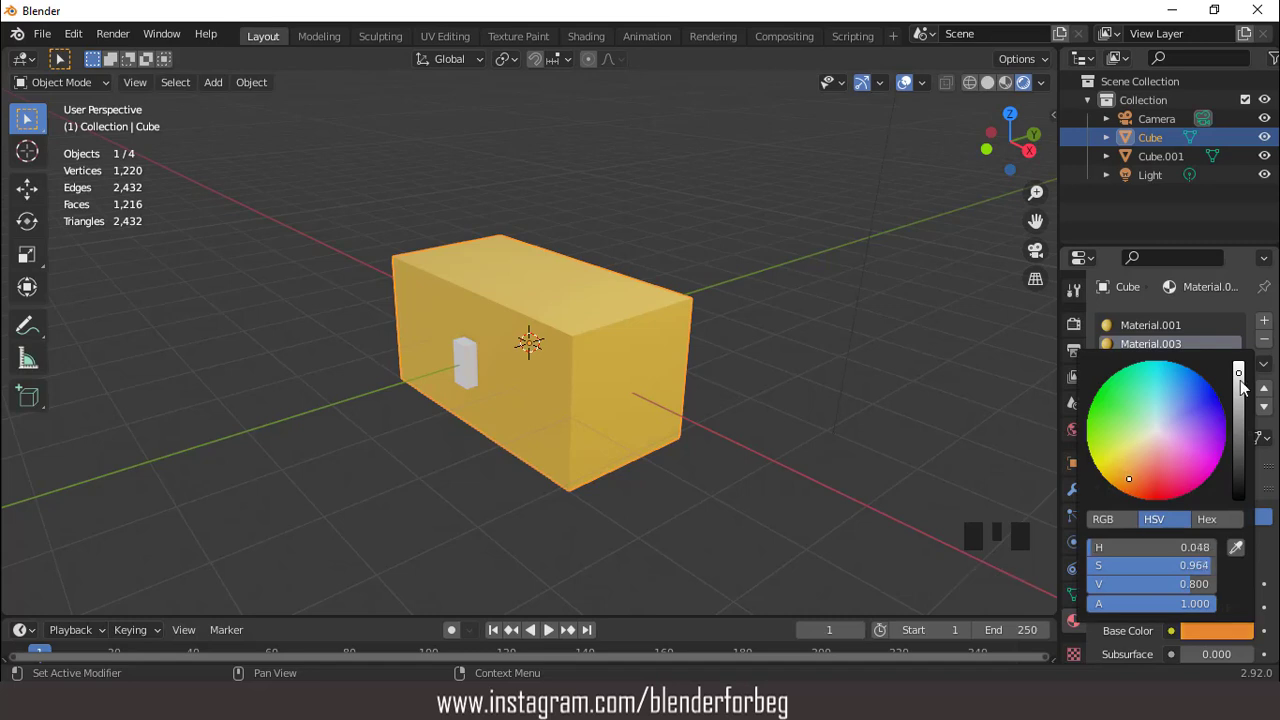
left_click_drag(1240, 375, 1238, 392)
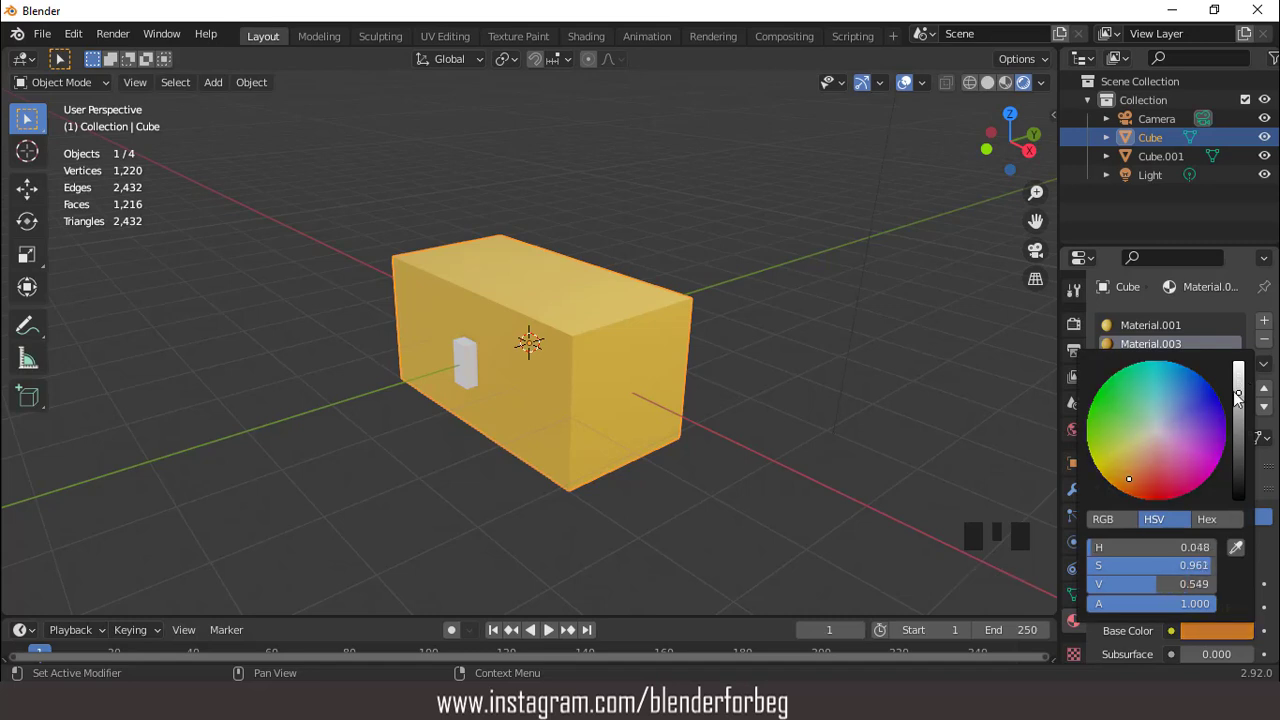
- Add a third material slot with a separate copy of Material.003 and set its base color to H 0.030, S 0.960, V 0.359
left_click(1264, 322)
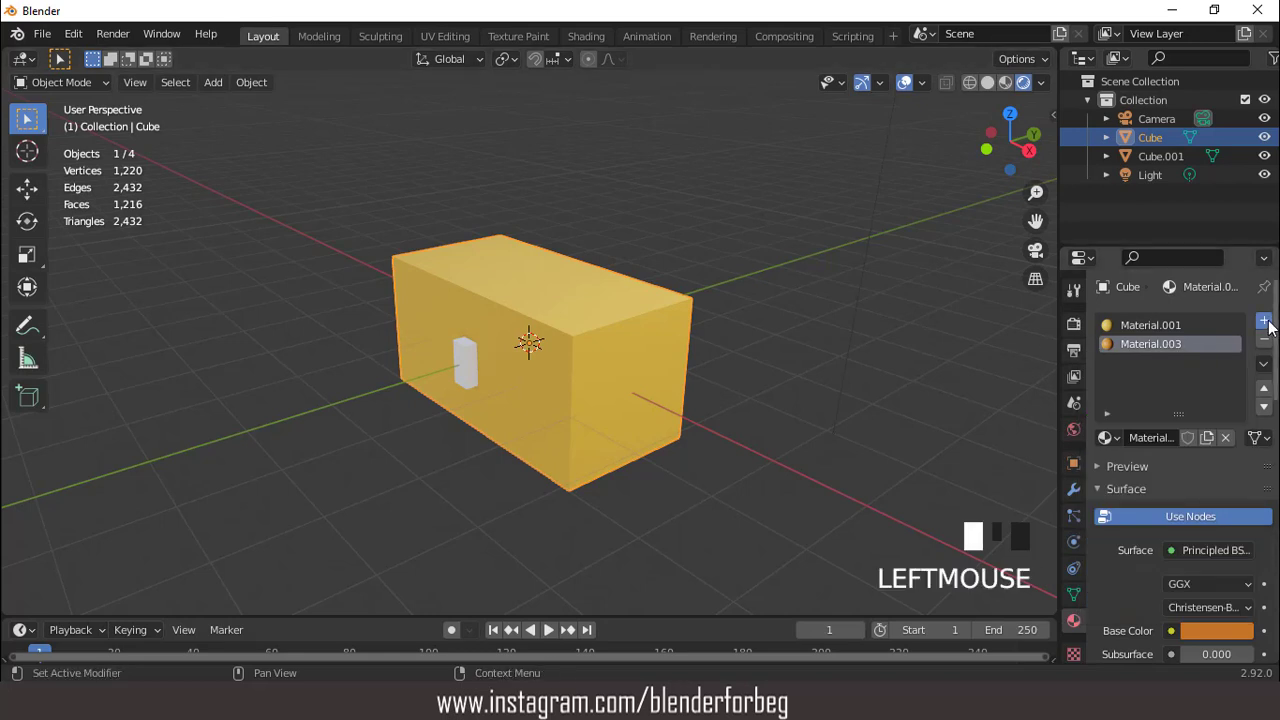
left_click(1107, 437)
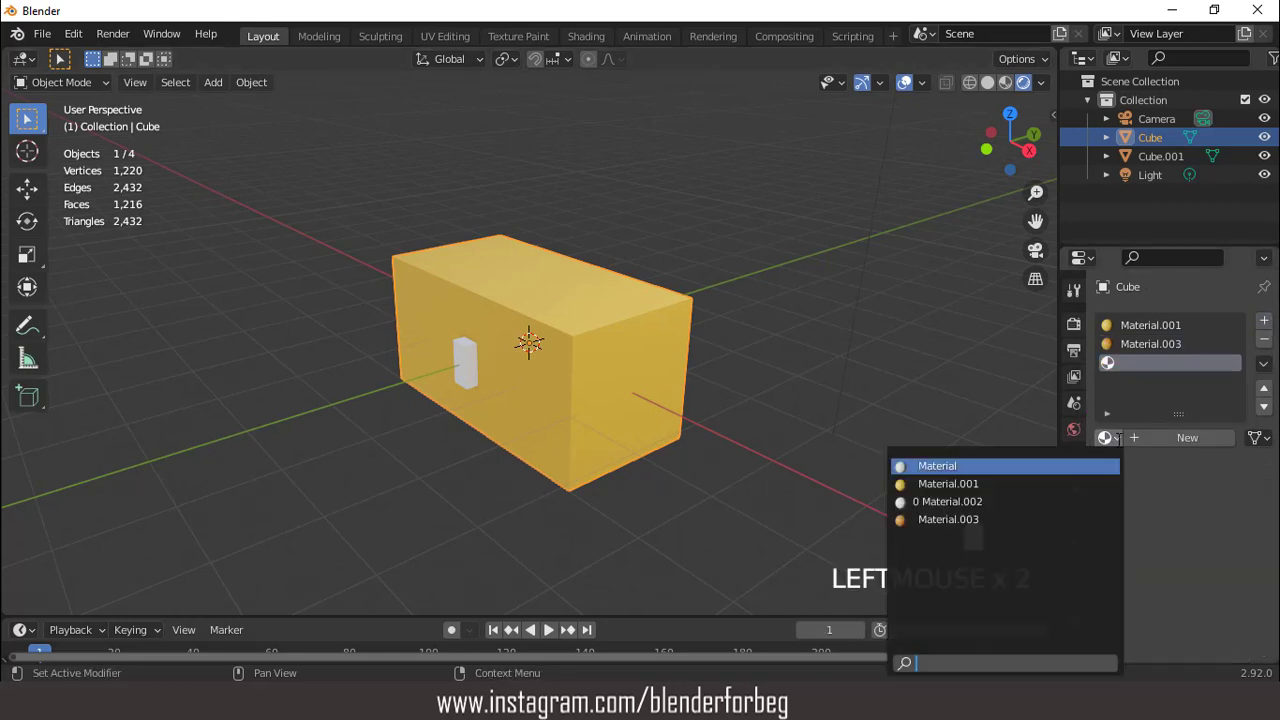
left_click(987, 519)
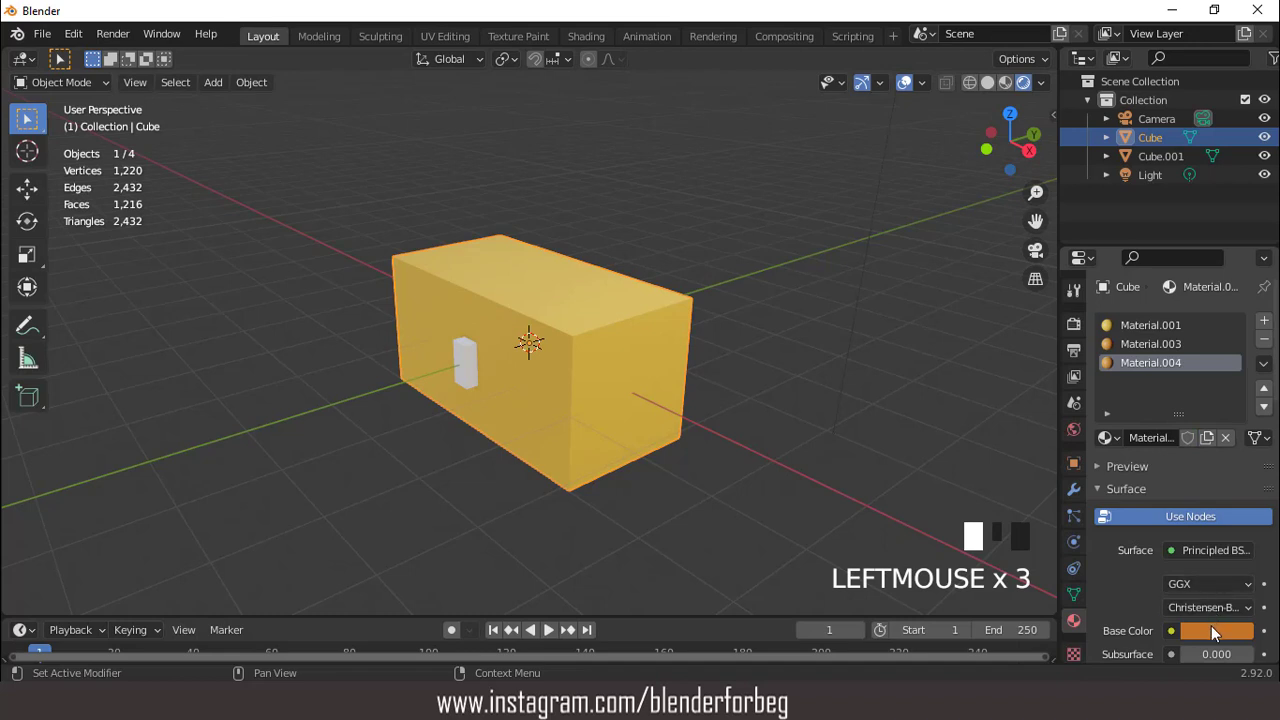
left_click(1211, 630)
left_click(1136, 483)
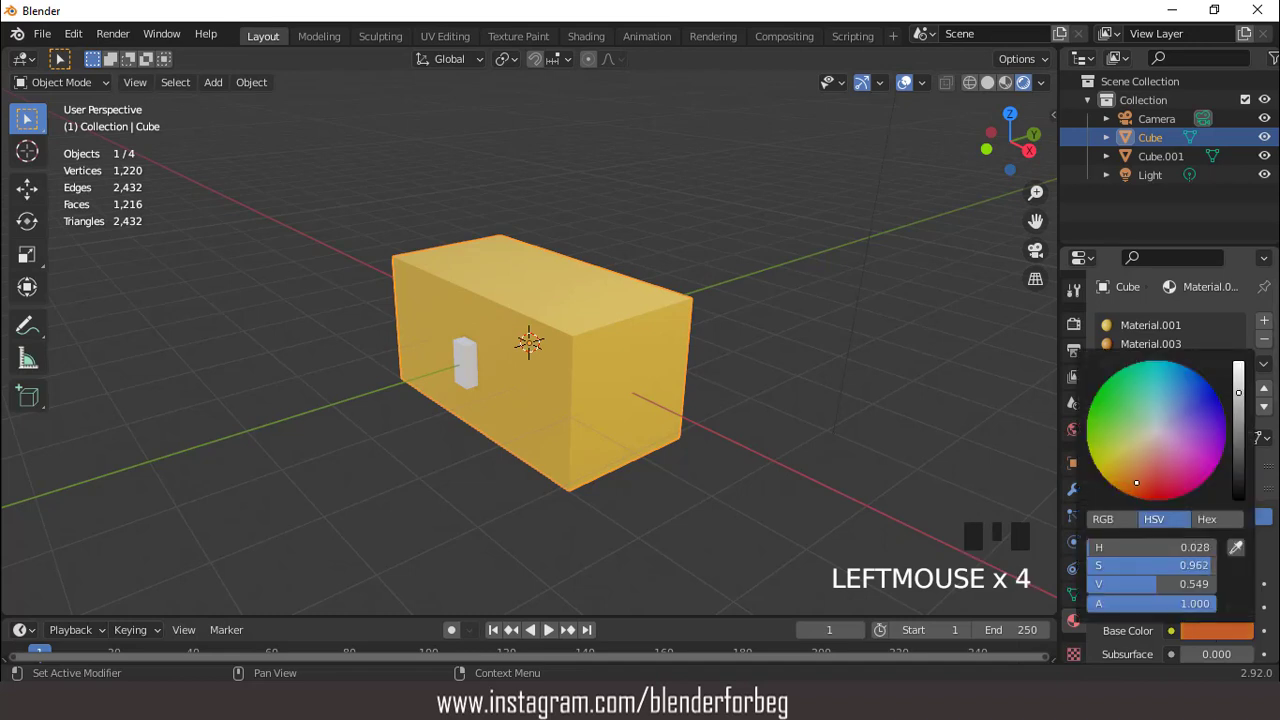
left_click_drag(1239, 401, 1238, 411)
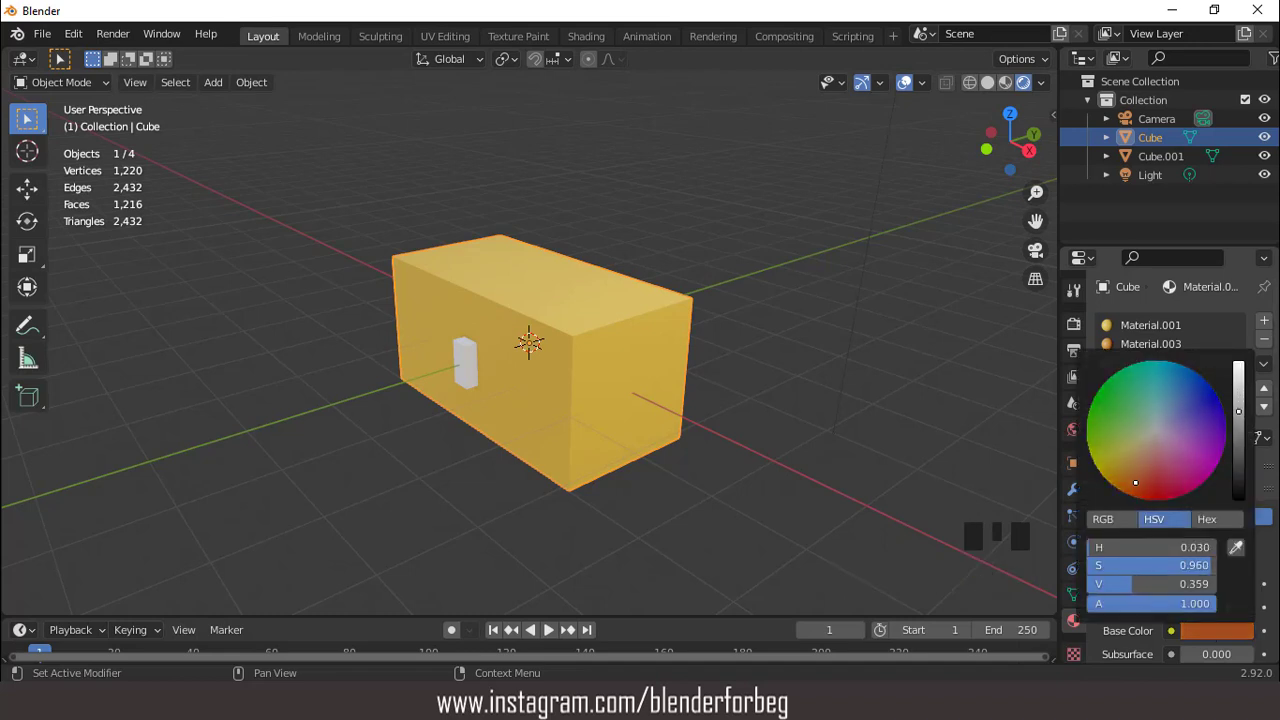
- Add a fourth material slot with a new material and set its base color to black
scroll(679, 353, "up", 2)
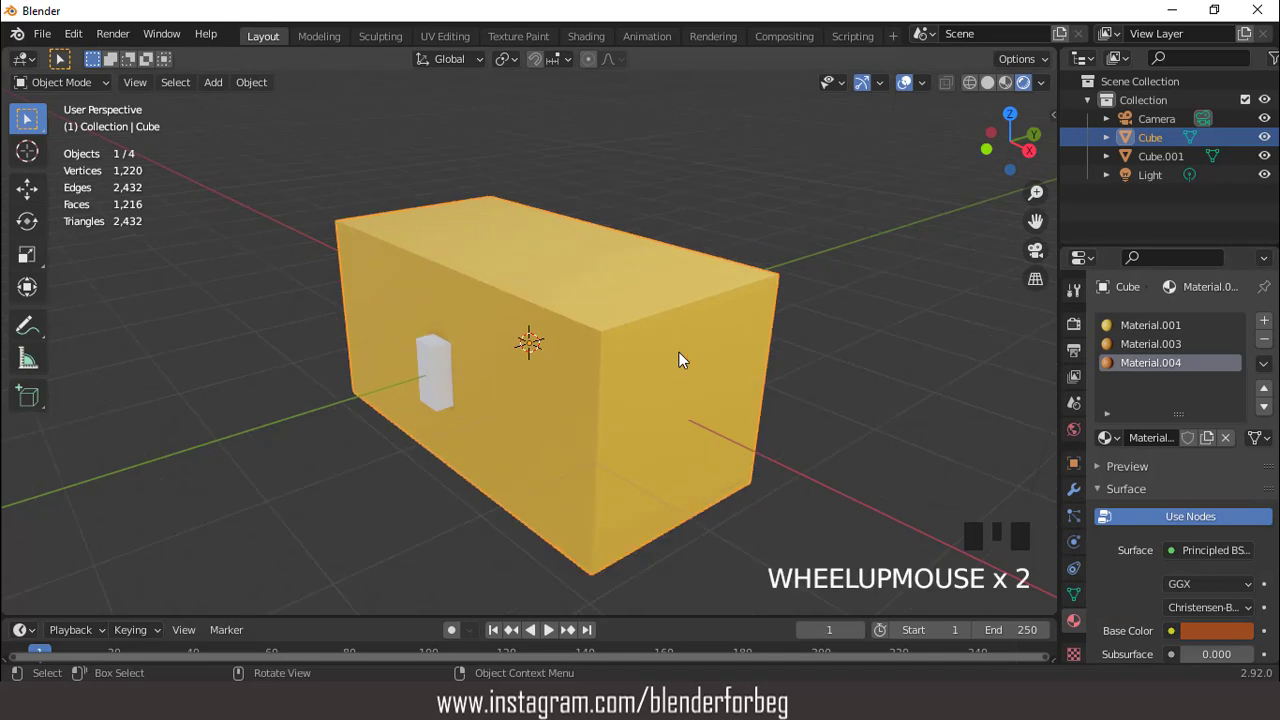
left_click(1264, 320)
left_click(1189, 438)
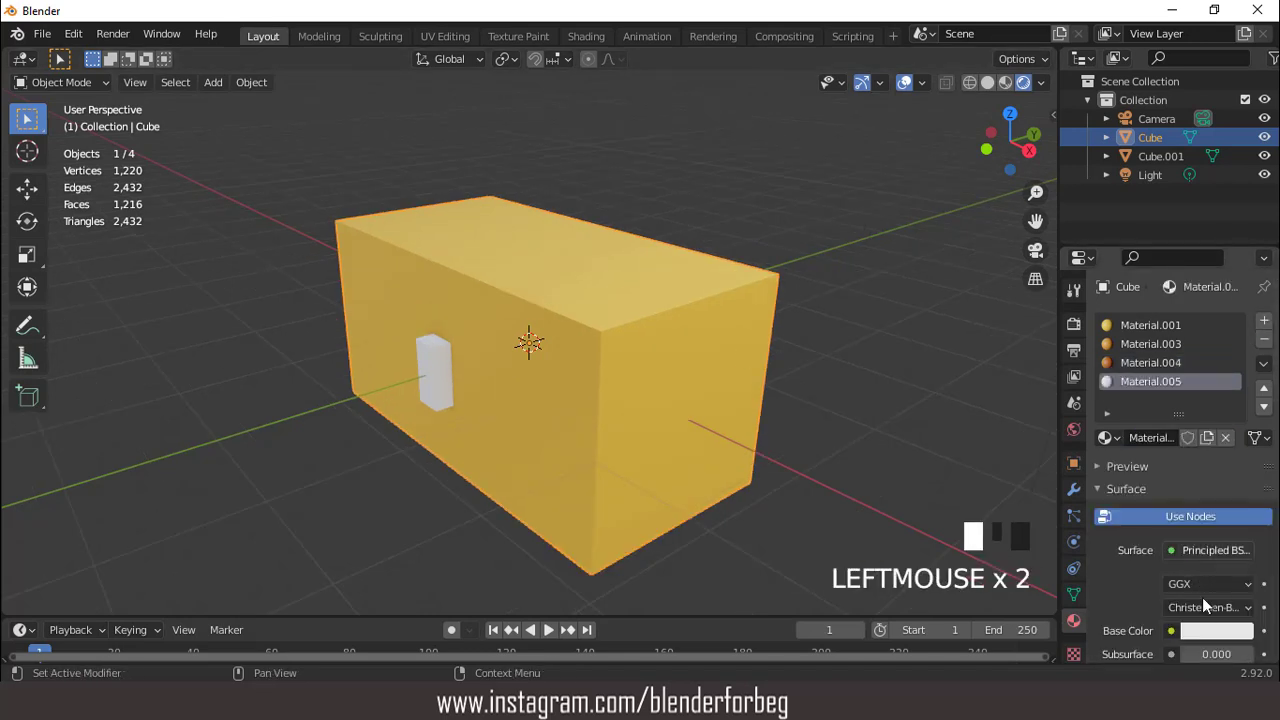
left_click(1217, 631)
left_click_drag(1245, 412, 1239, 496)
- Enter Edit Mode with Solid shading and select the face loops along the large box's top rim and near vertical corner
scroll(554, 337, "down", 1)
key("Tab")
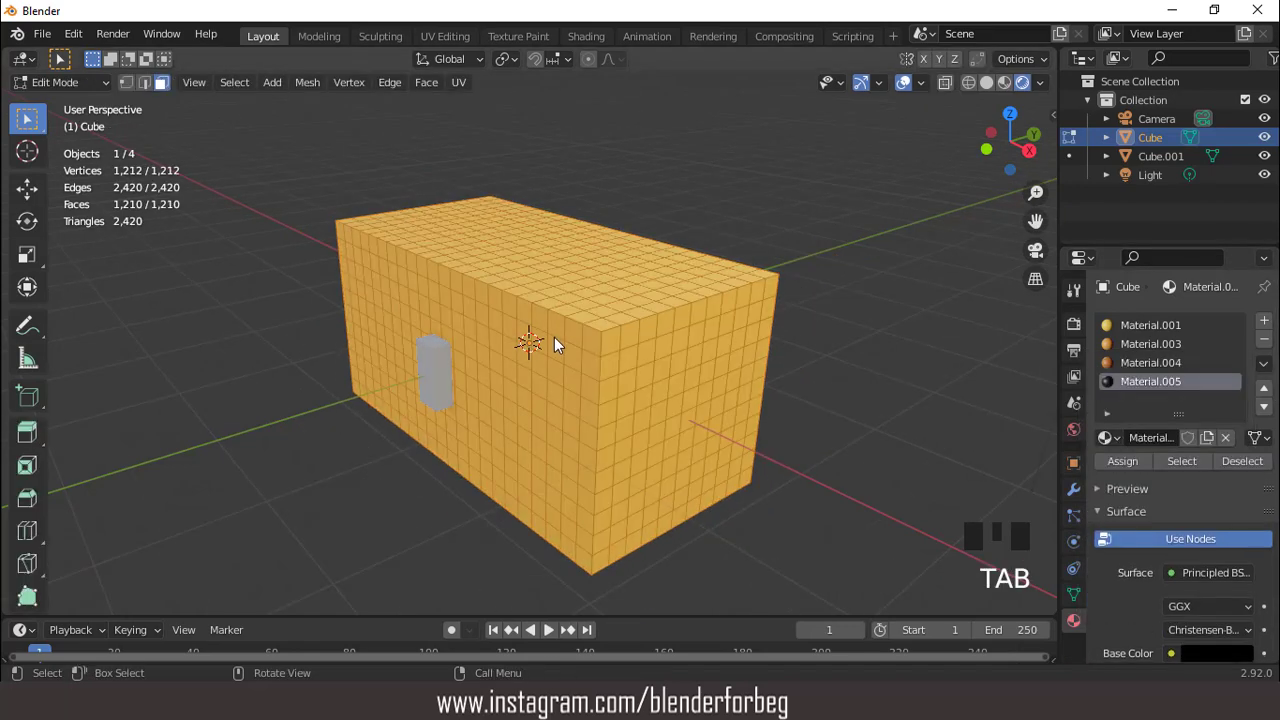
scroll(565, 333, "up", 1)
left_click(988, 82)
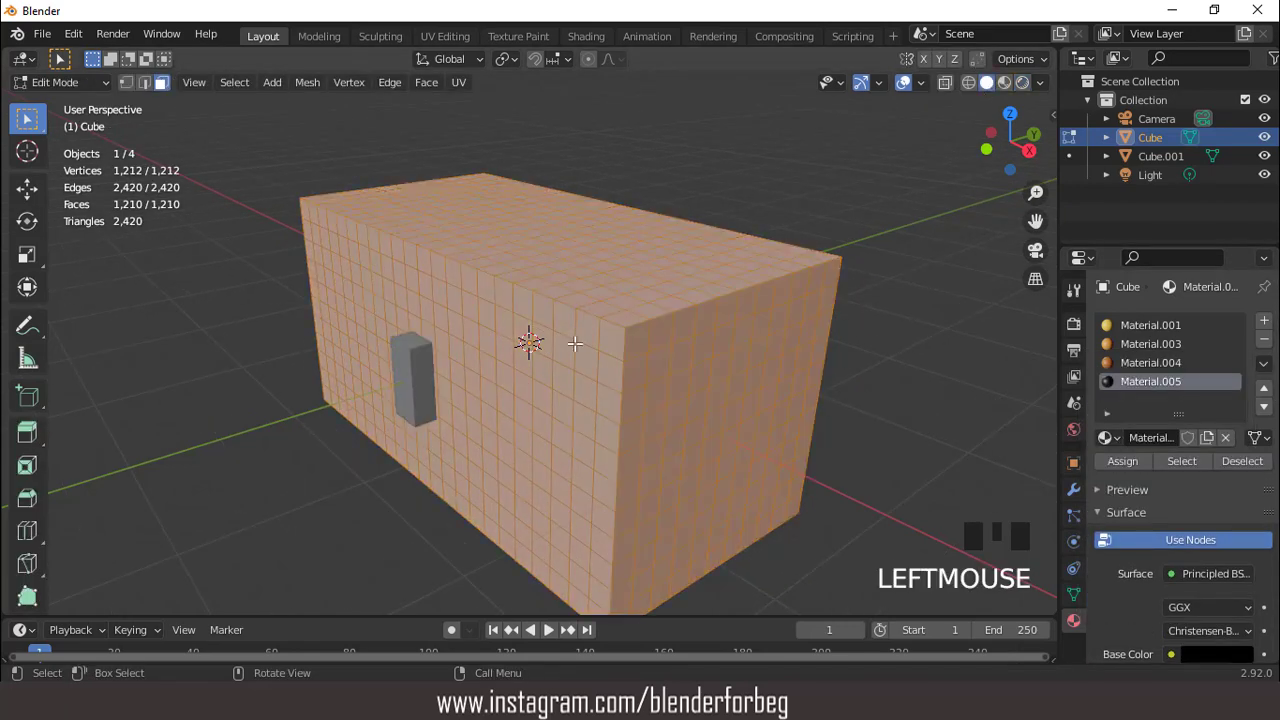
left_click(597, 333, "alt")
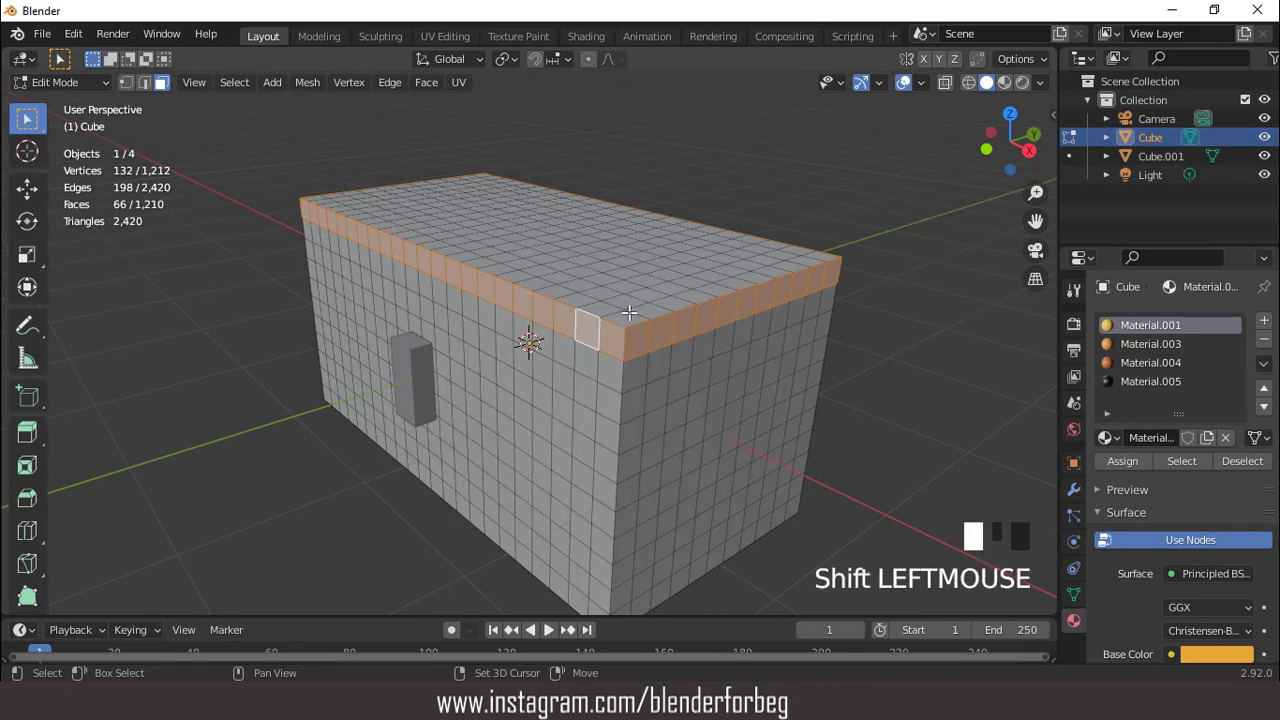
left_click(629, 312, "alt+shift")
double_click(637, 350, "shift")
- Extend the selection with the remaining border face loops so every edge of the large box is framed
scroll(630, 350, "down", 2)
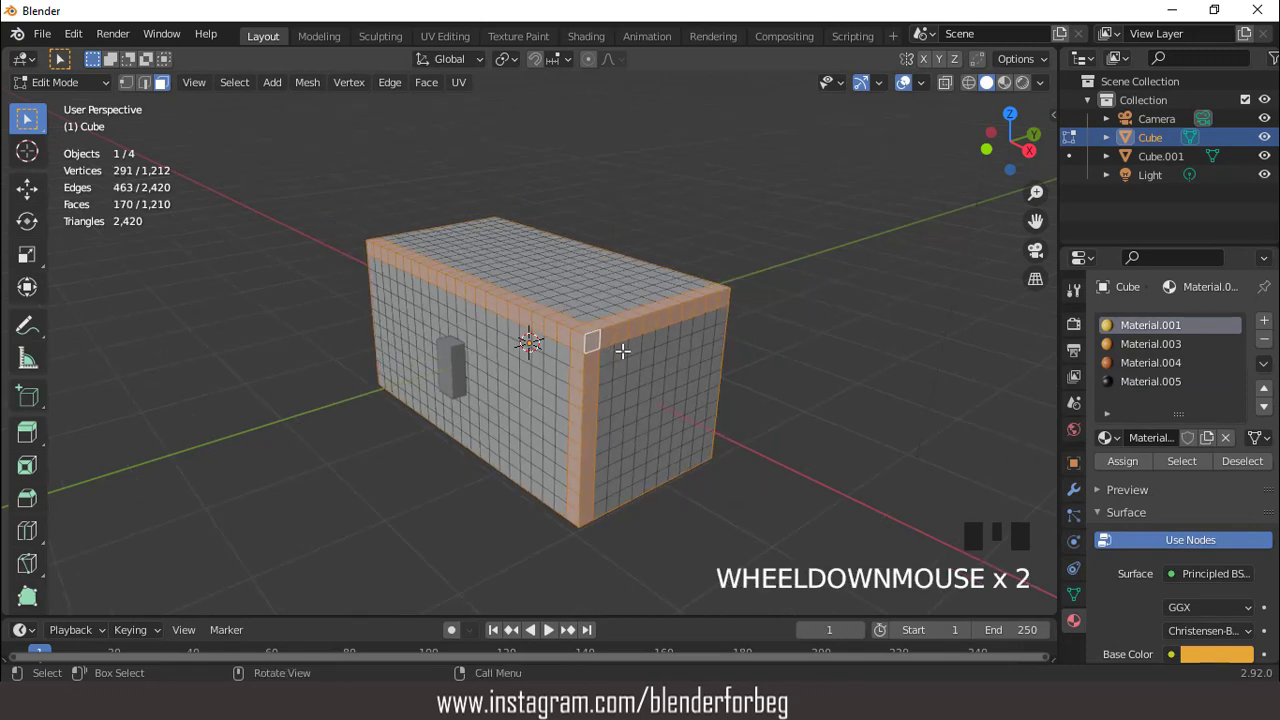
middle_click_drag(623, 351, 723, 322)
scroll(699, 472, "up", 1)
left_click(706, 472, "alt+shift")
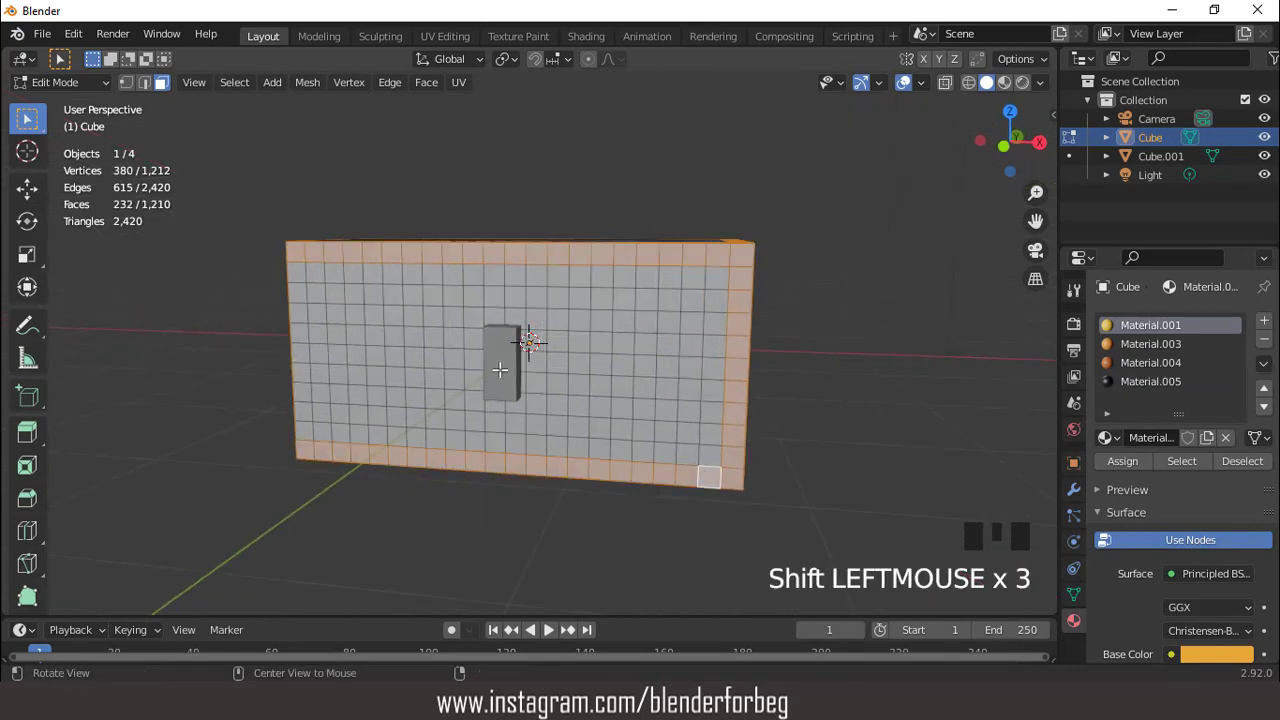
middle_click_drag(709, 471, 765, 351)
left_click(330, 340, "alt+shift")
left_click(667, 347, "alt+shift")
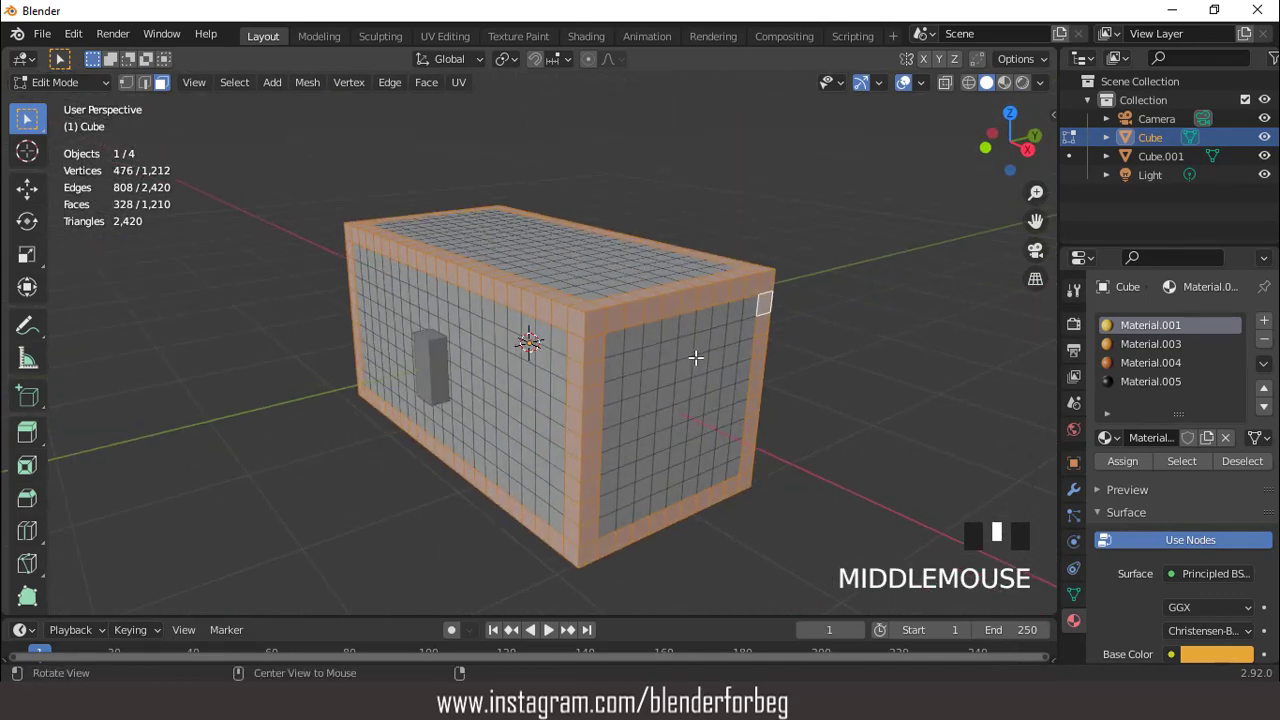
- From the front view, add the horizontal face loop in the fifth row from the top to the selection
key("KP_1")
scroll(693, 357, "up", 1)
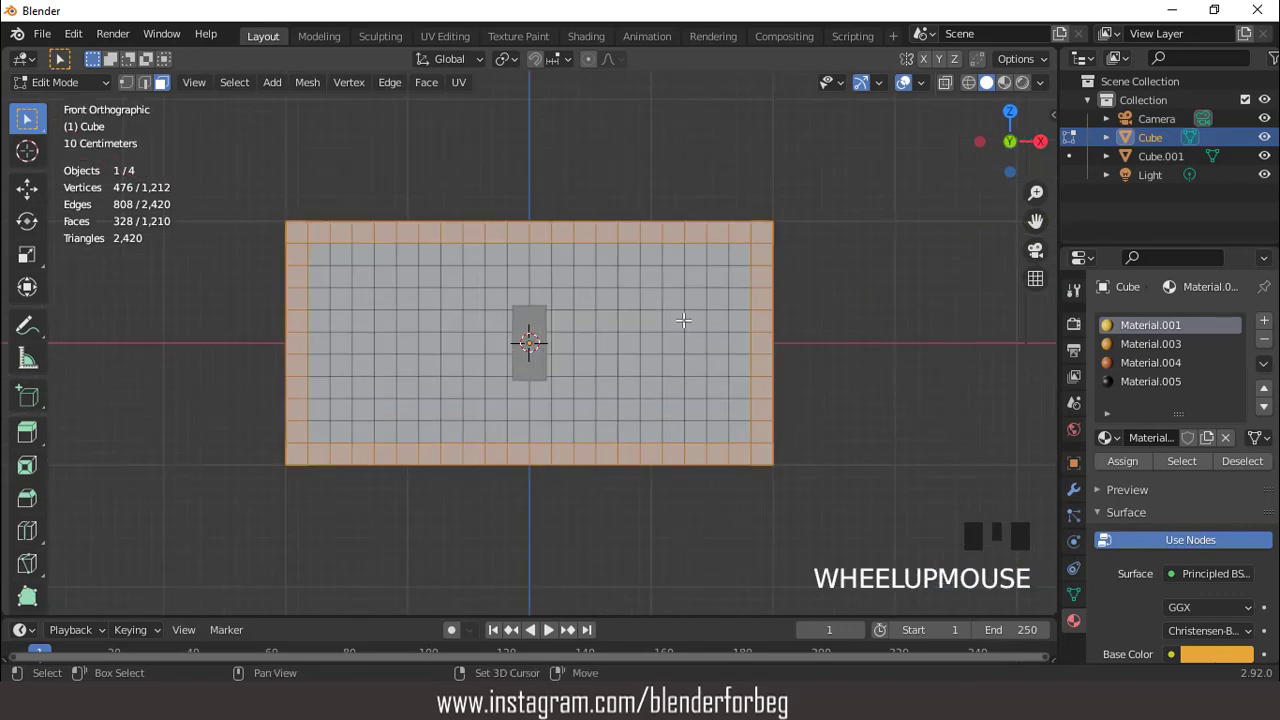
left_click(671, 320, "alt+shift")
scroll(629, 329, "down", 2)
middle_click_drag(629, 329, 560, 351)
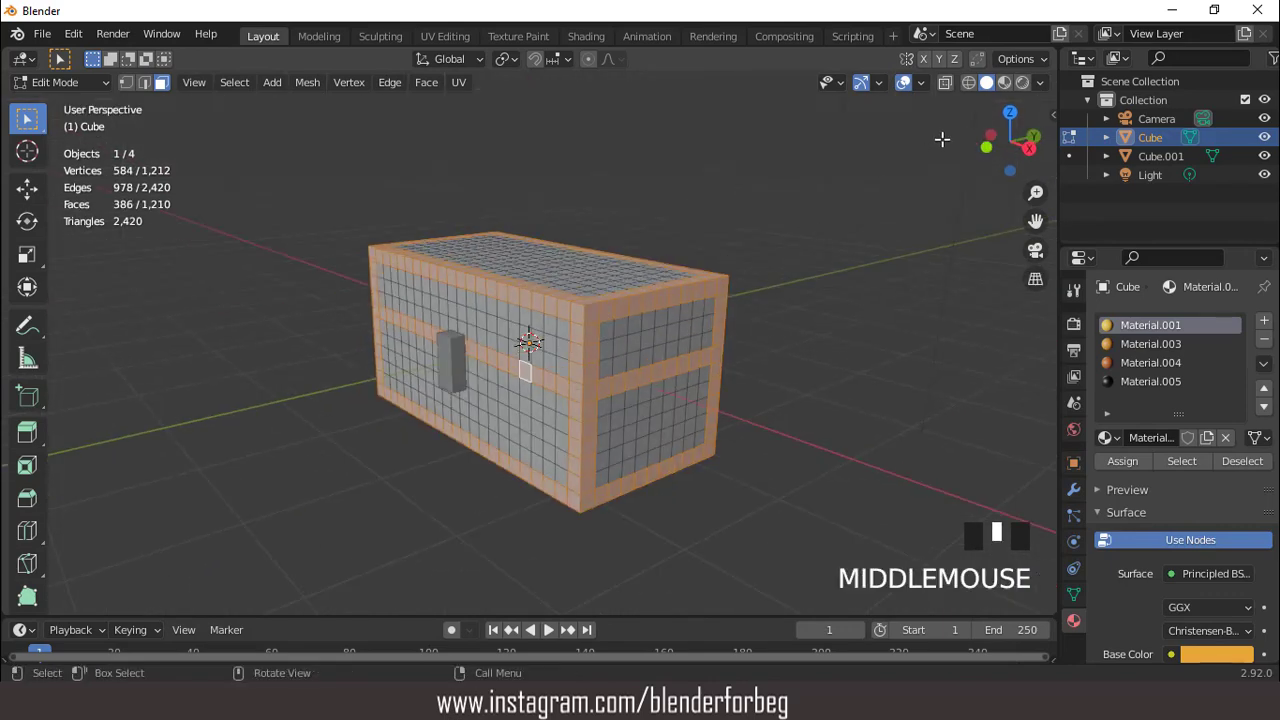
- Assign the black Material.005 to the selected border and band faces and check the result in Rendered shading without overlays
left_click(1022, 82)
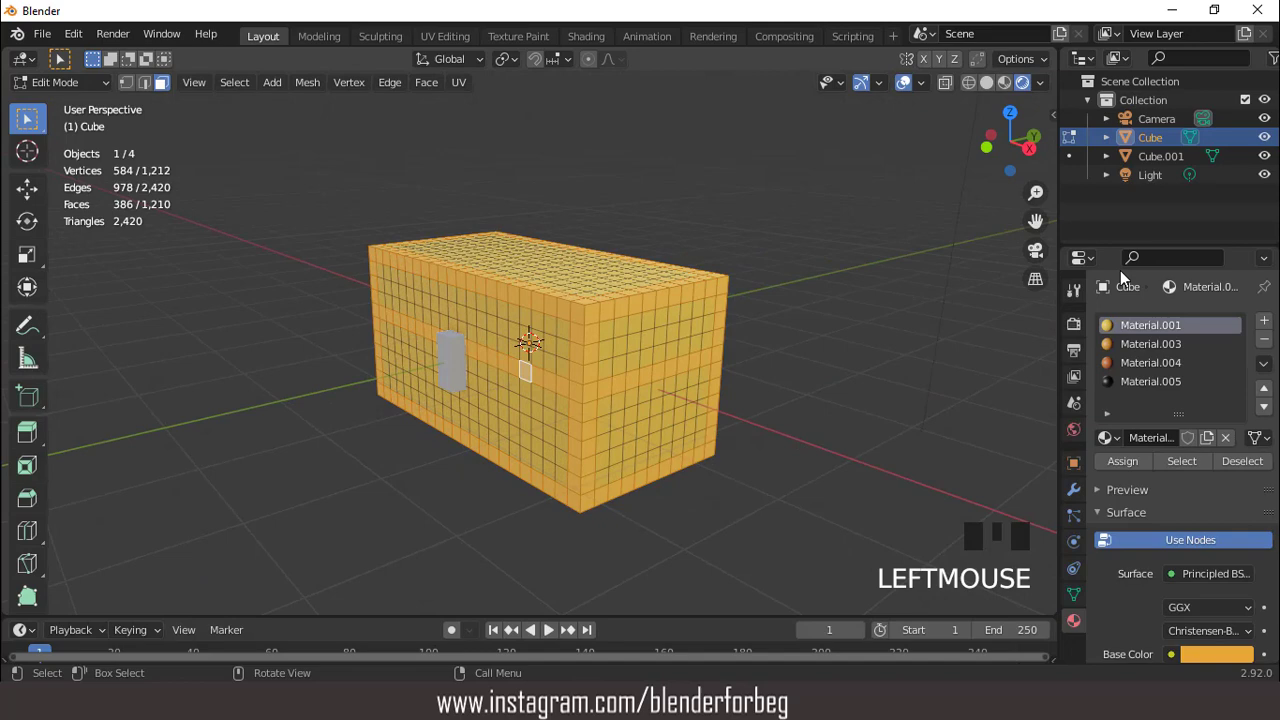
left_click(1140, 343)
left_click(1122, 381)
left_click(1122, 460)
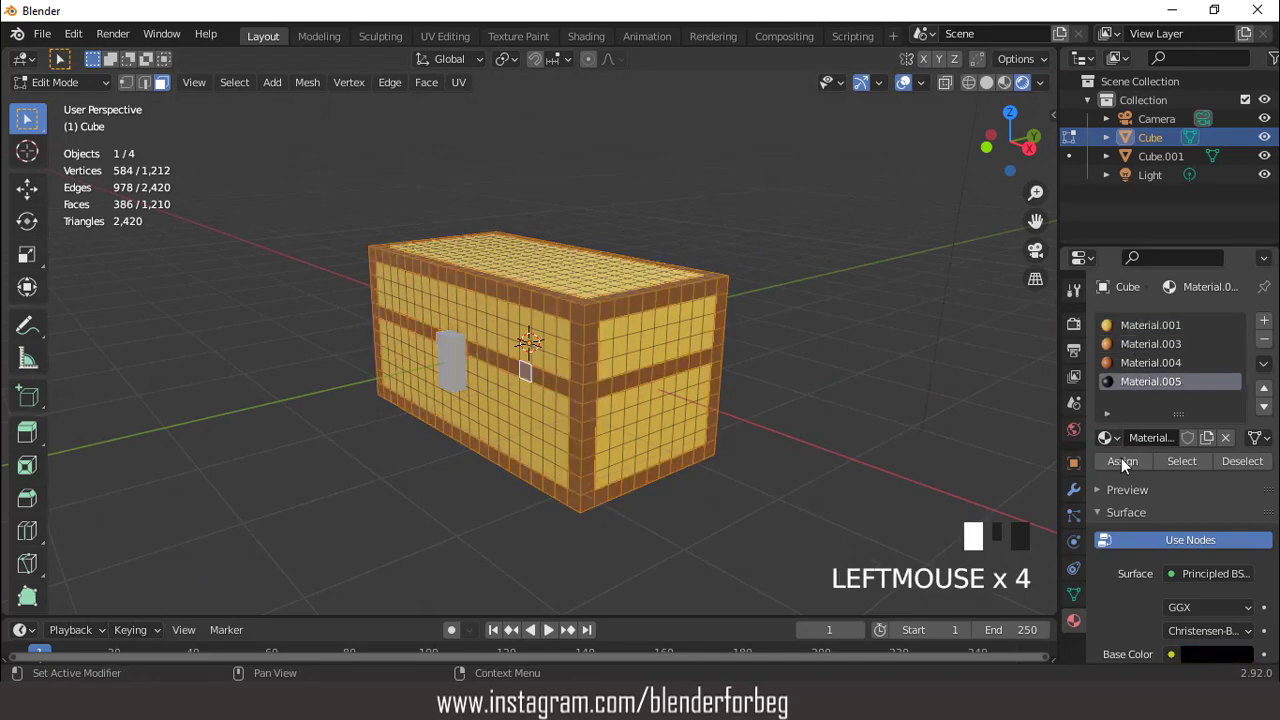
left_click(901, 82)
middle_click_drag(829, 220, 815, 155)
left_click(901, 82)
scroll(980, 108, "up", 2)
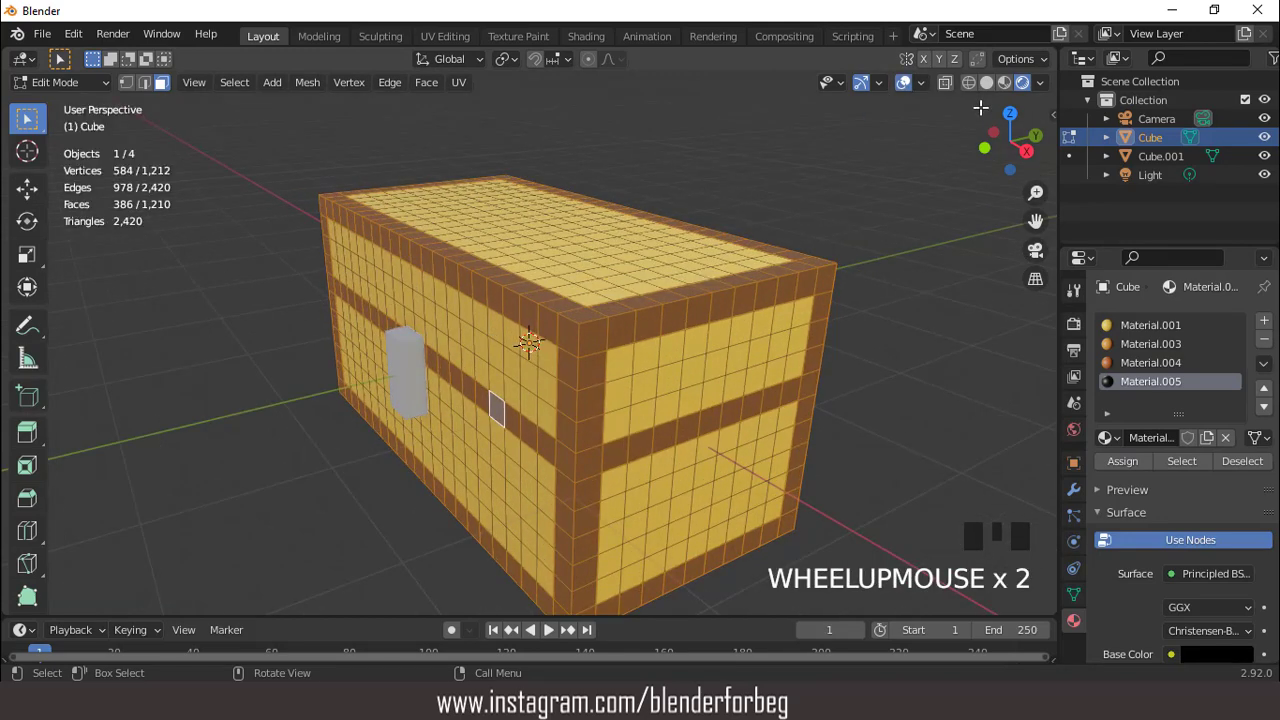
- Switch back to Solid shading and hide the selected border and band faces
left_click(987, 84)
key("h")
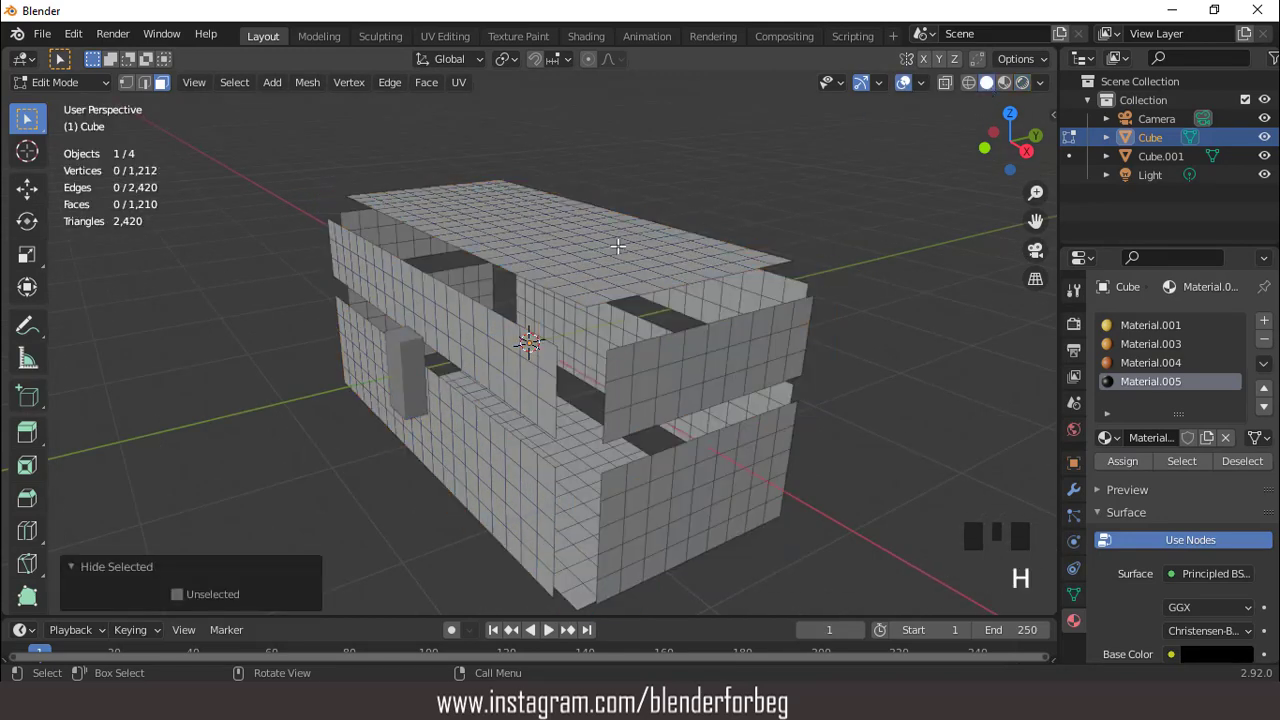
middle_click_drag(617, 246, 548, 292)
- Randomly select 33.33 percent of the visible faces of the large box
left_click(547, 290)
scroll(555, 276, "up", 1)
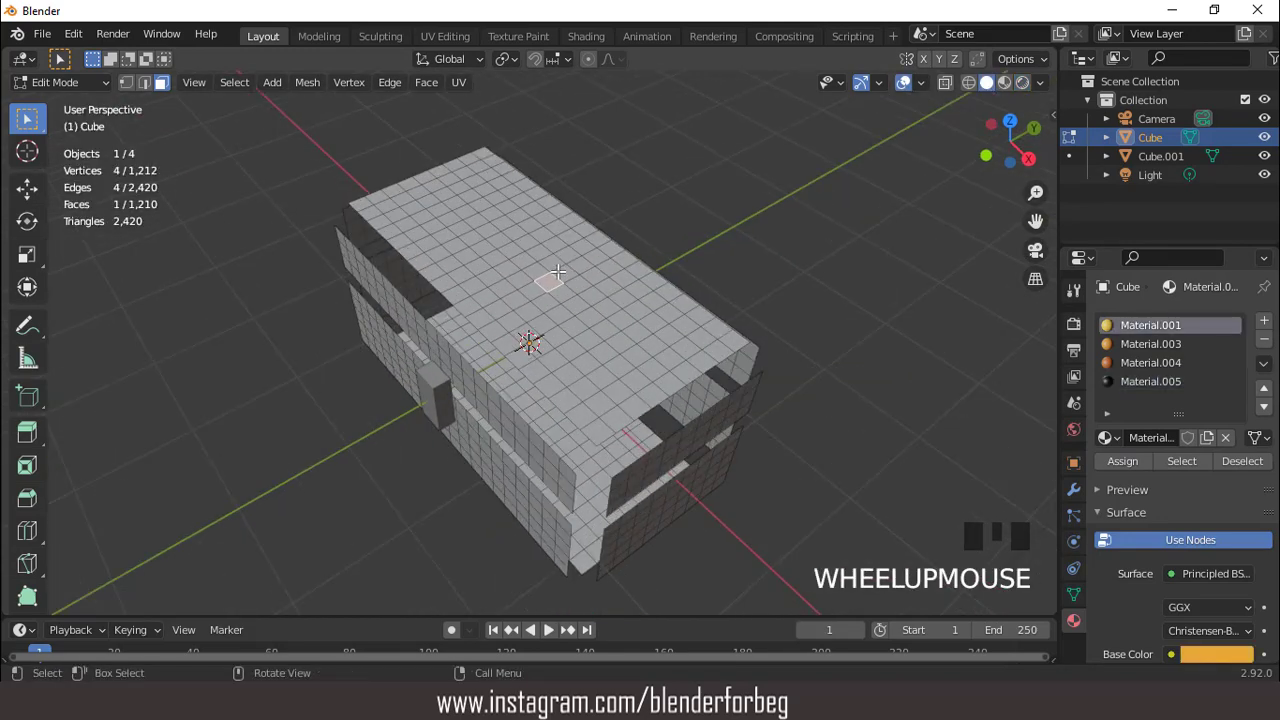
left_click(240, 84)
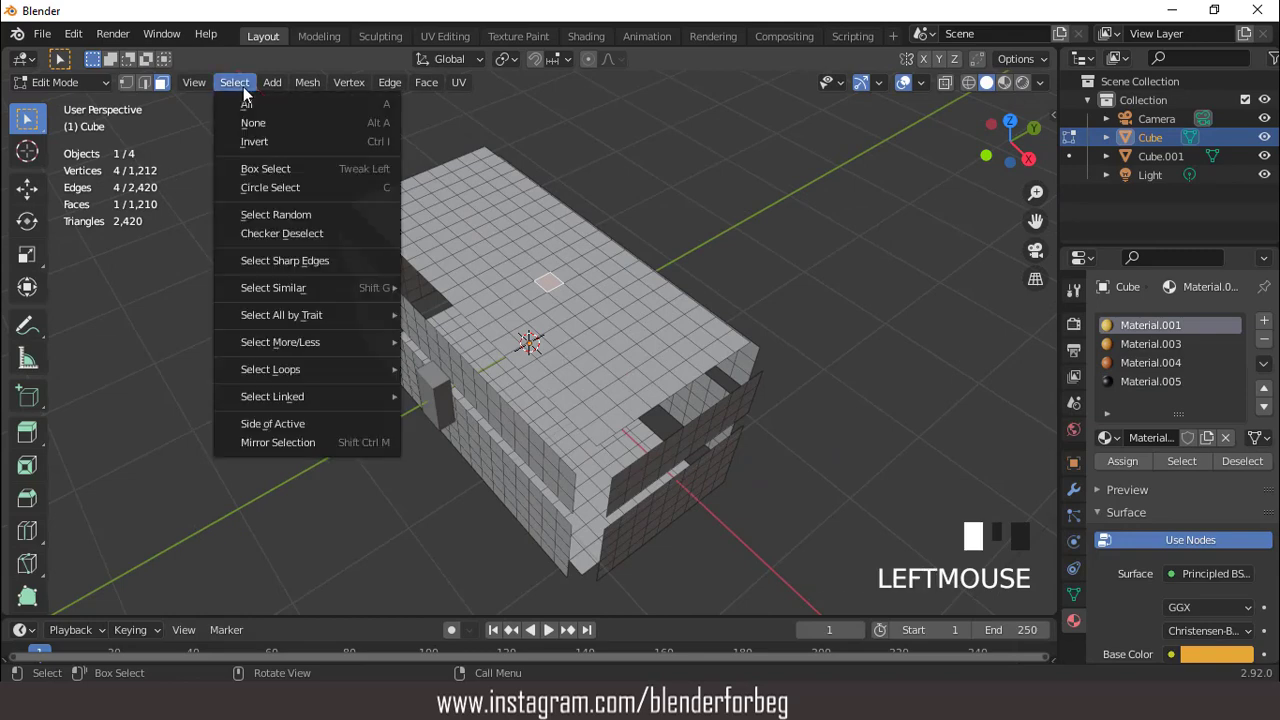
left_click(284, 218)
left_click(265, 558)
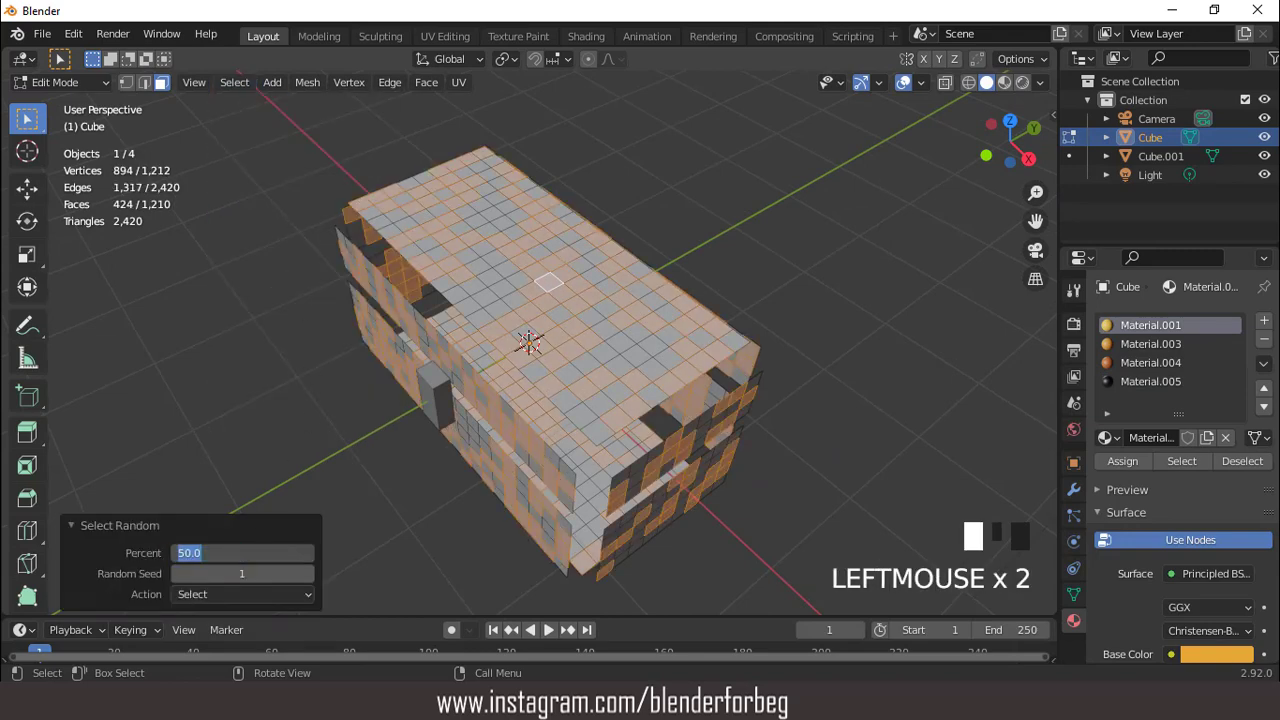
type("33.33")
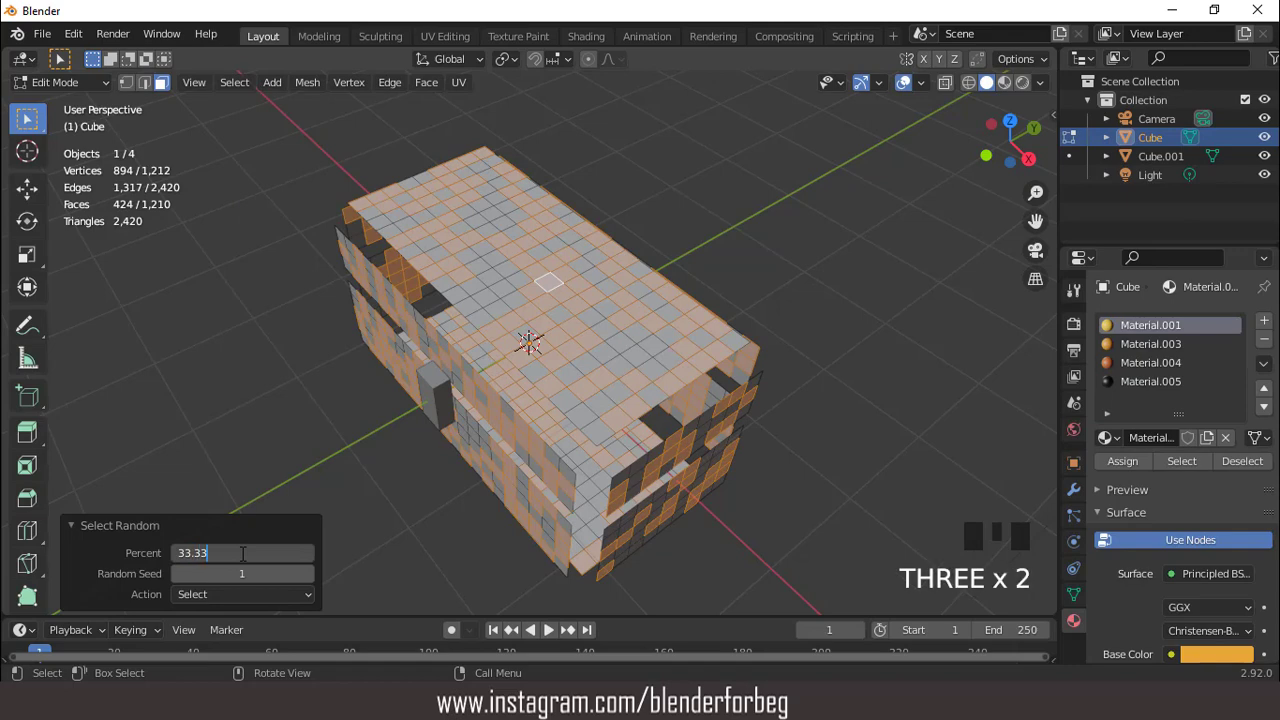
key("Return")
- Assign Material.003 to the randomly selected faces and inspect the pattern in Rendered shading with overlays off
middle_click_drag(497, 433, 785, 387)
scroll(785, 387, "up", 2)
middle_click_drag(672, 346, 820, 300)
left_click(1022, 82)
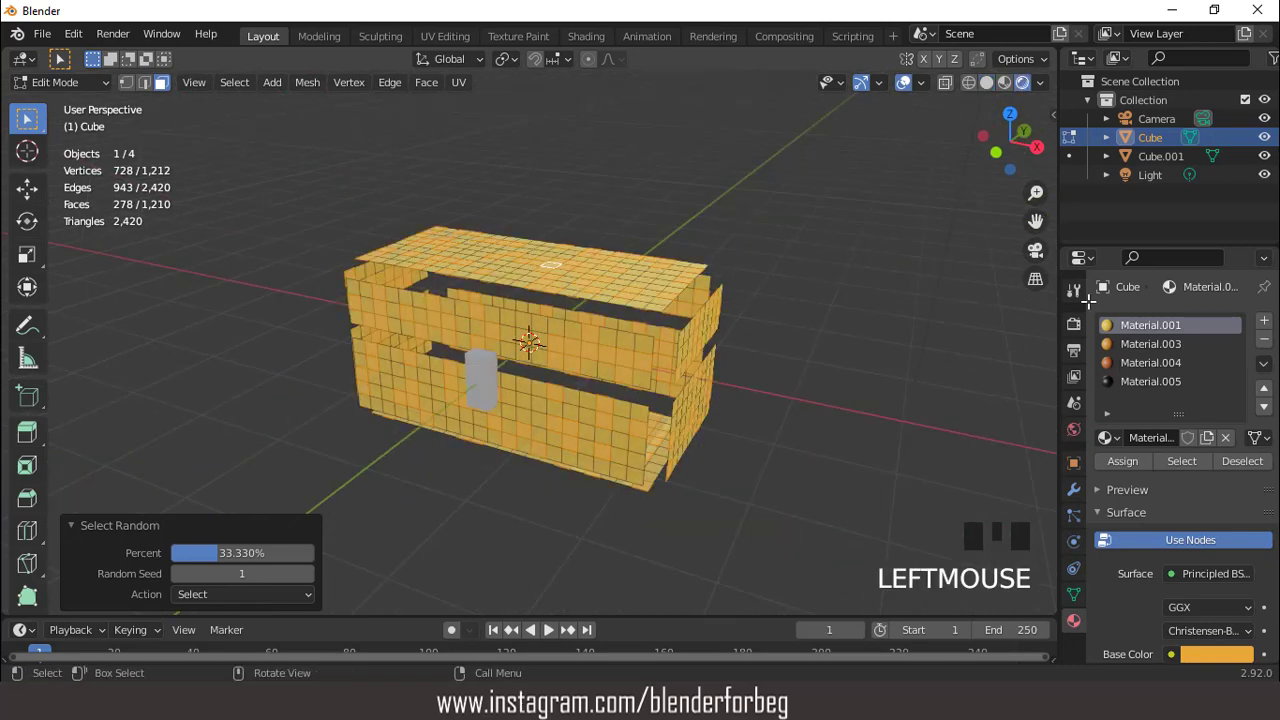
left_click(1128, 345)
left_click(1122, 461)
middle_click_drag(840, 300, 760, 312)
left_click(903, 83)
middle_click_drag(729, 211, 806, 206)
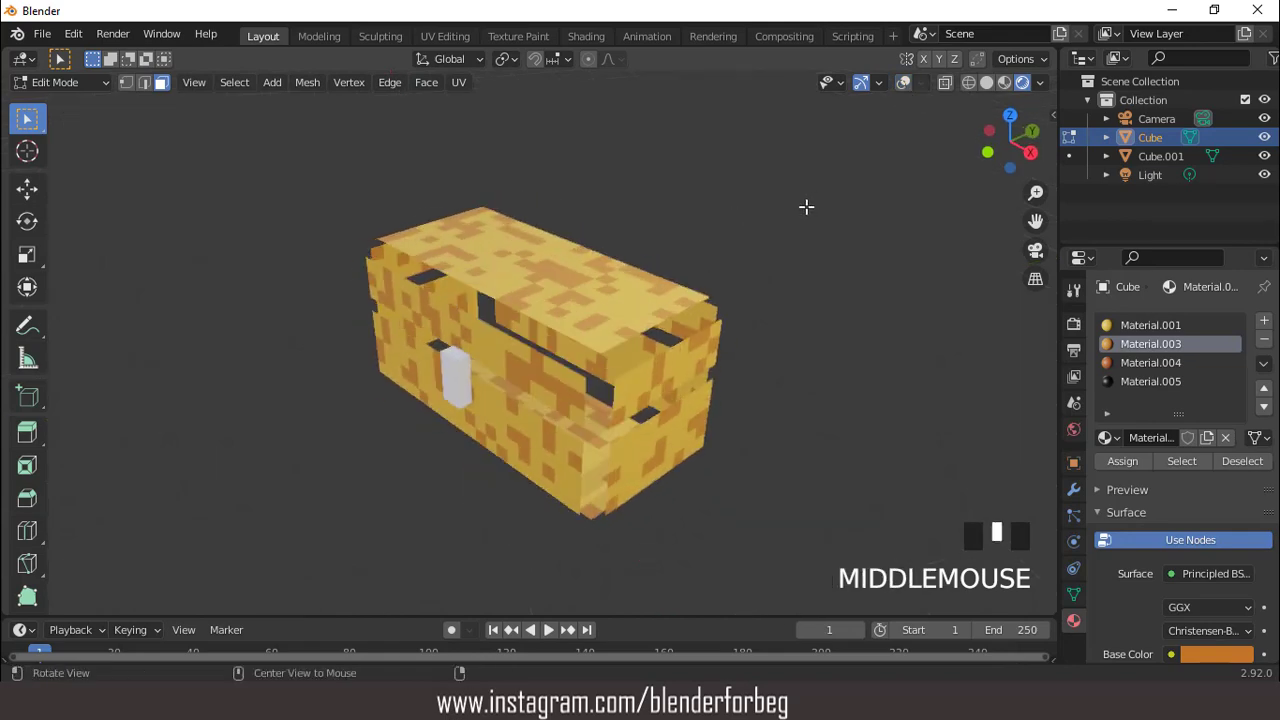
left_click(903, 84)
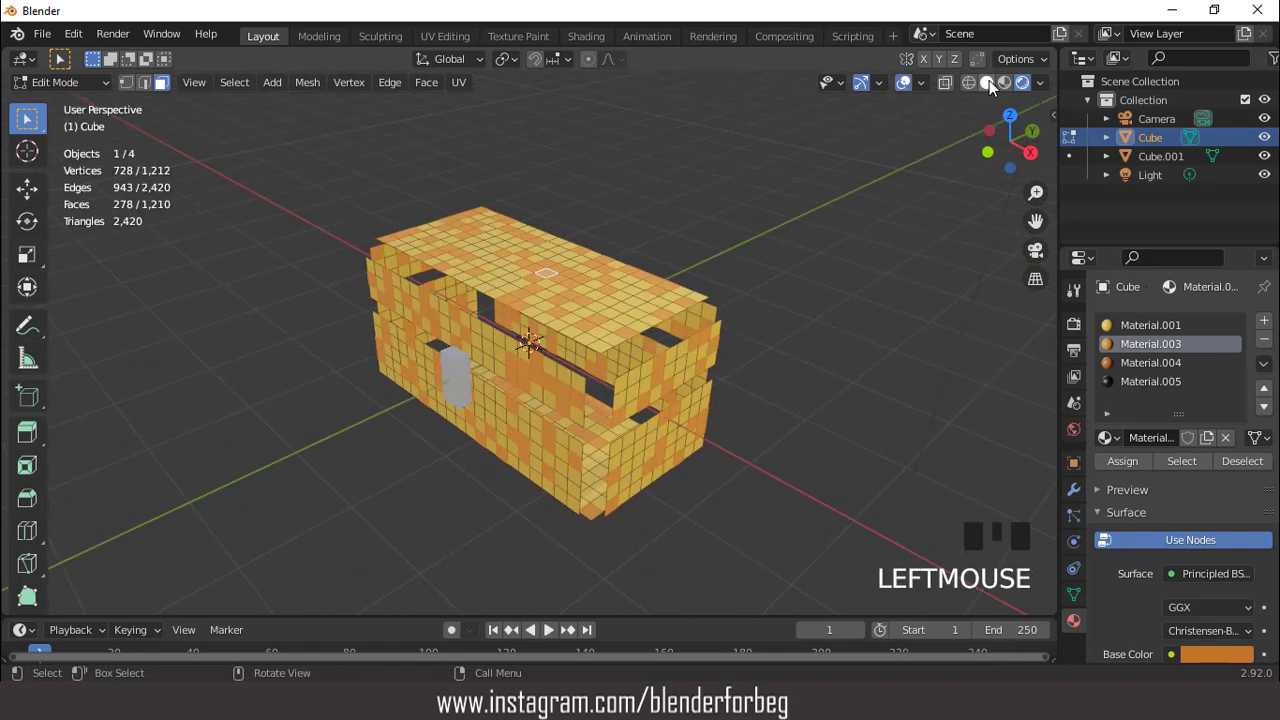
- Return to Solid shading and hide the faces that use Material.003
left_click(987, 82)
scroll(662, 224, "up", 2)
key("h")
middle_click_drag(662, 224, 355, 103)
- Randomly select 50 percent of the remaining visible faces
scroll(541, 314, "up", 2)
left_click(500, 297)
scroll(500, 297, "down", 2)
left_click(234, 82)
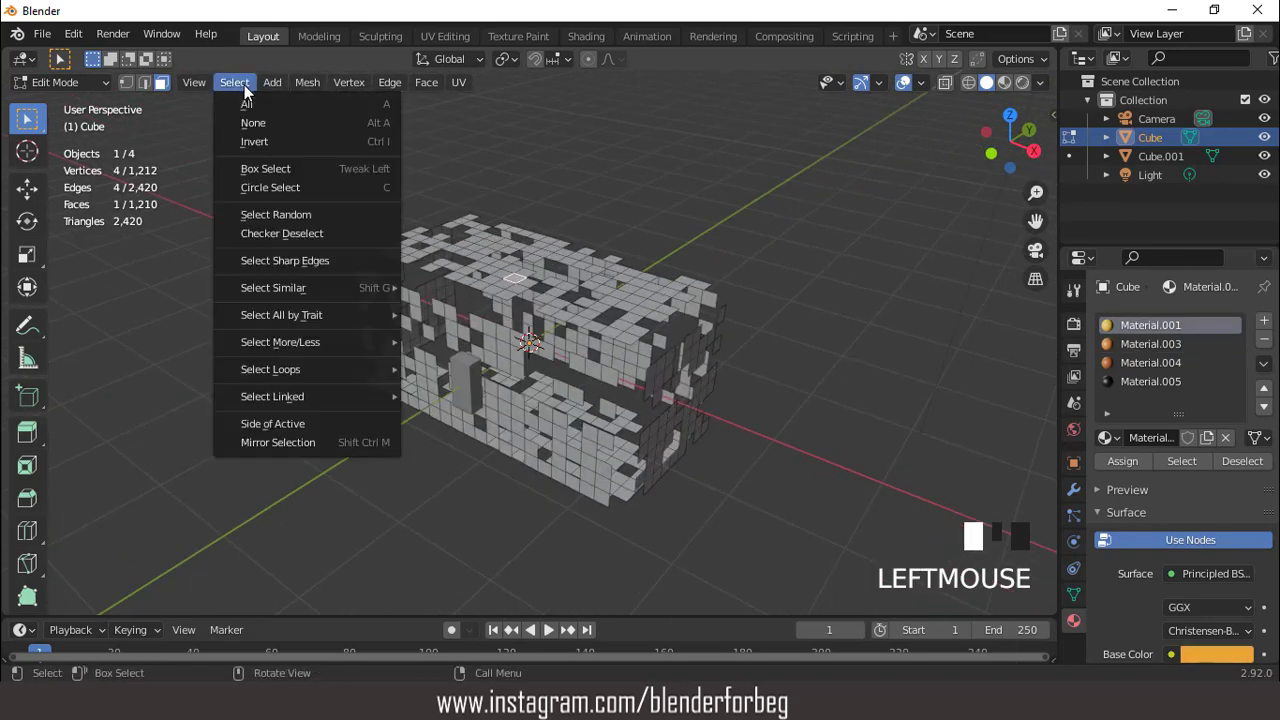
left_click(294, 215)
middle_click_drag(500, 232, 229, 531)
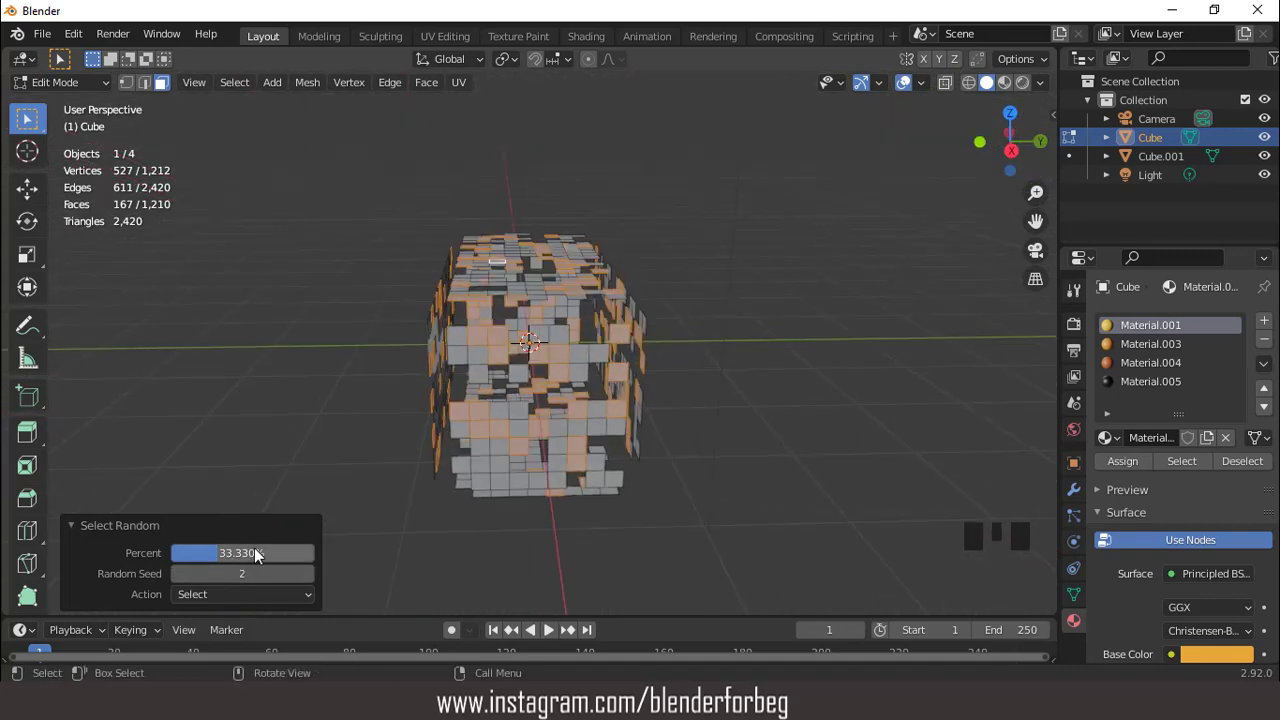
left_click(257, 553)
key("Return")
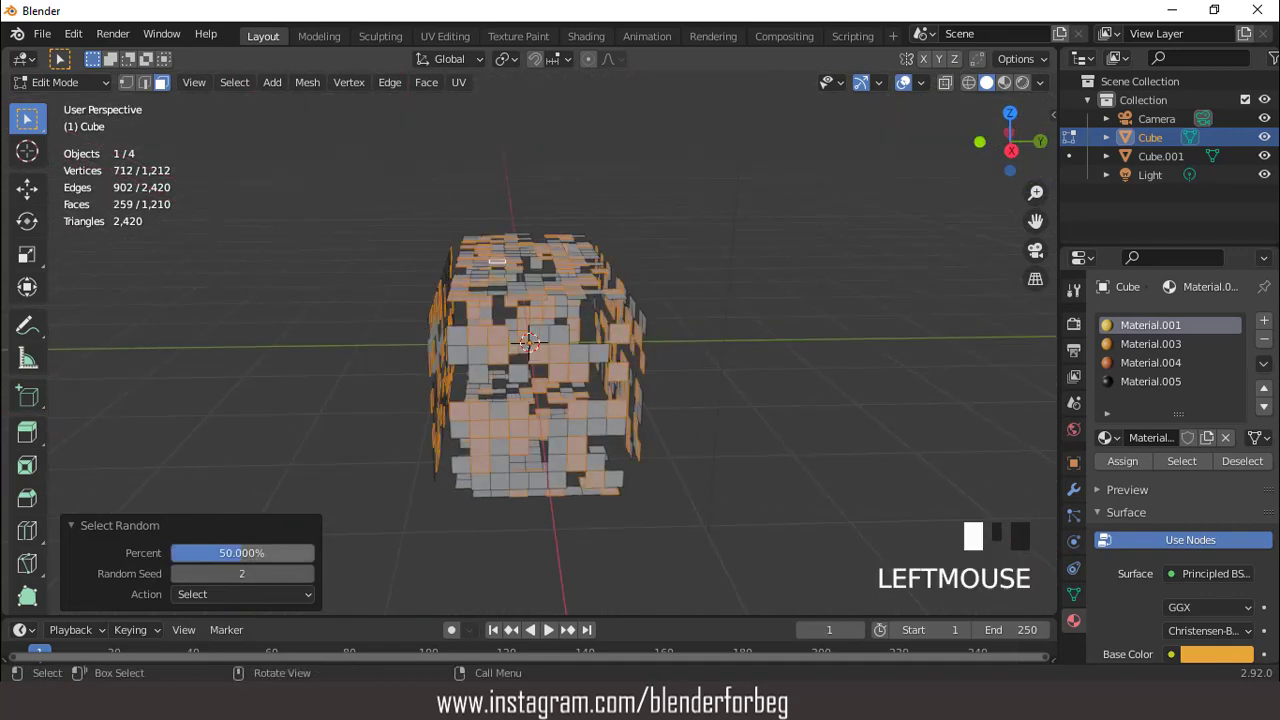
middle_click_drag(503, 426, 640, 360)
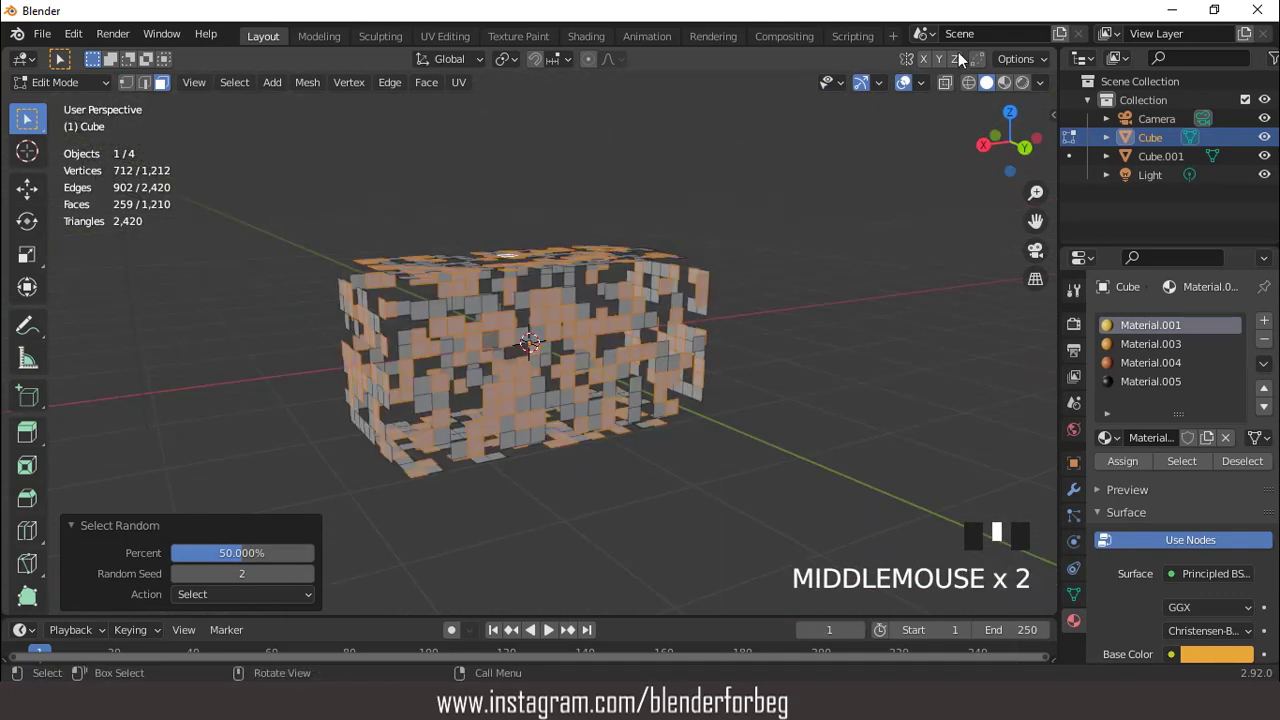
- Assign Material.004 to the randomly selected faces and inspect the pattern in Rendered shading with overlays off
left_click(1022, 84)
left_click(1146, 362)
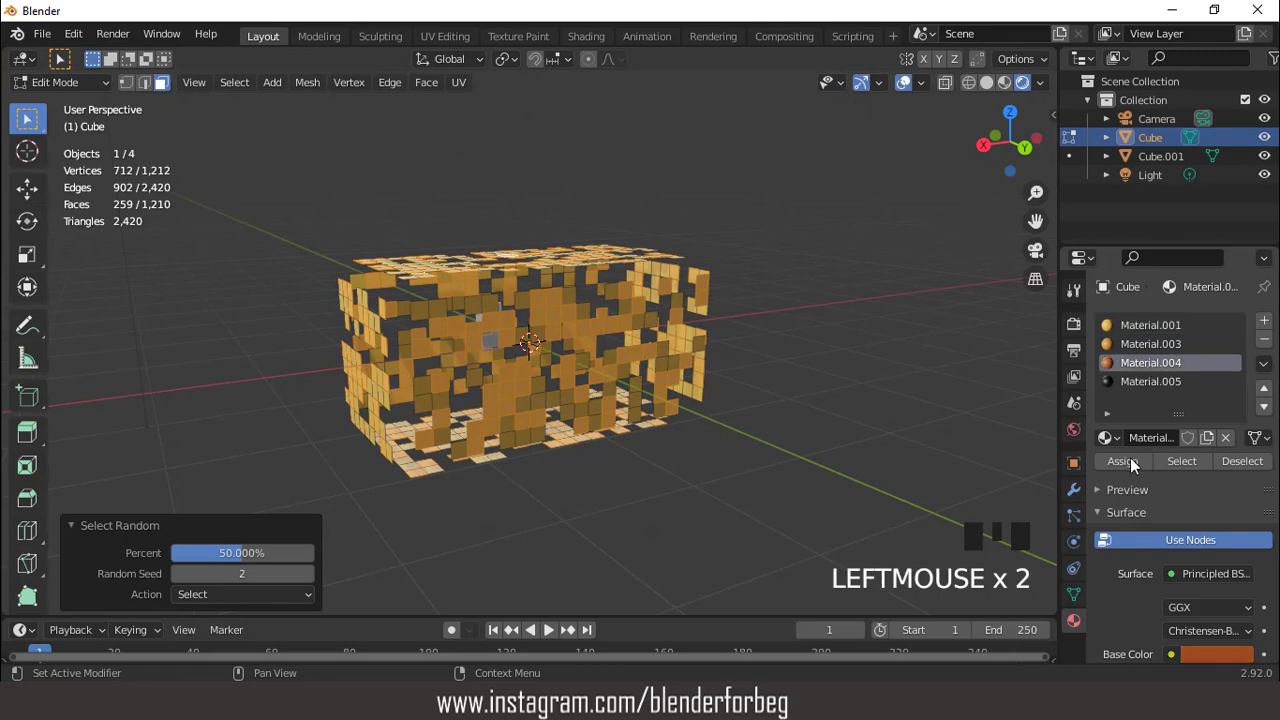
left_click(1125, 461)
middle_click_drag(620, 300, 871, 123)
left_click(903, 83)
scroll(706, 211, "up", 2)
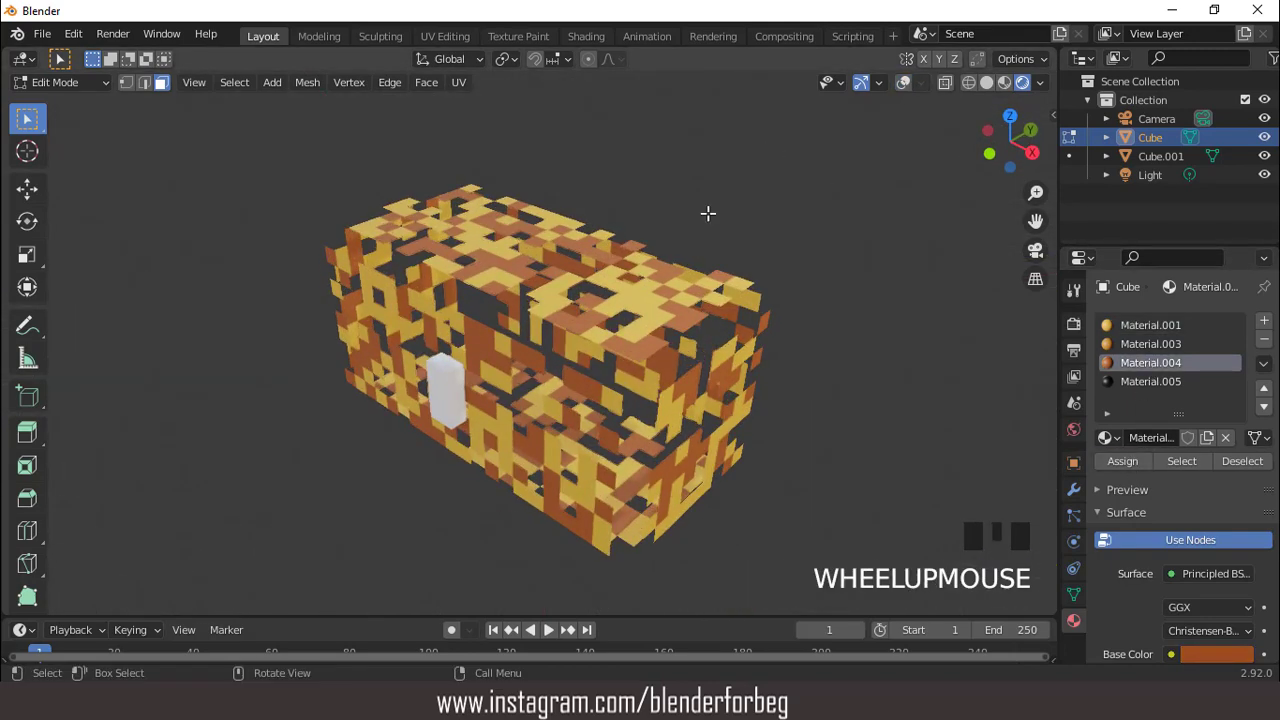
- Reveal all hidden faces of the large box and inspect the complete chest pattern with overlays off
left_click(903, 84)
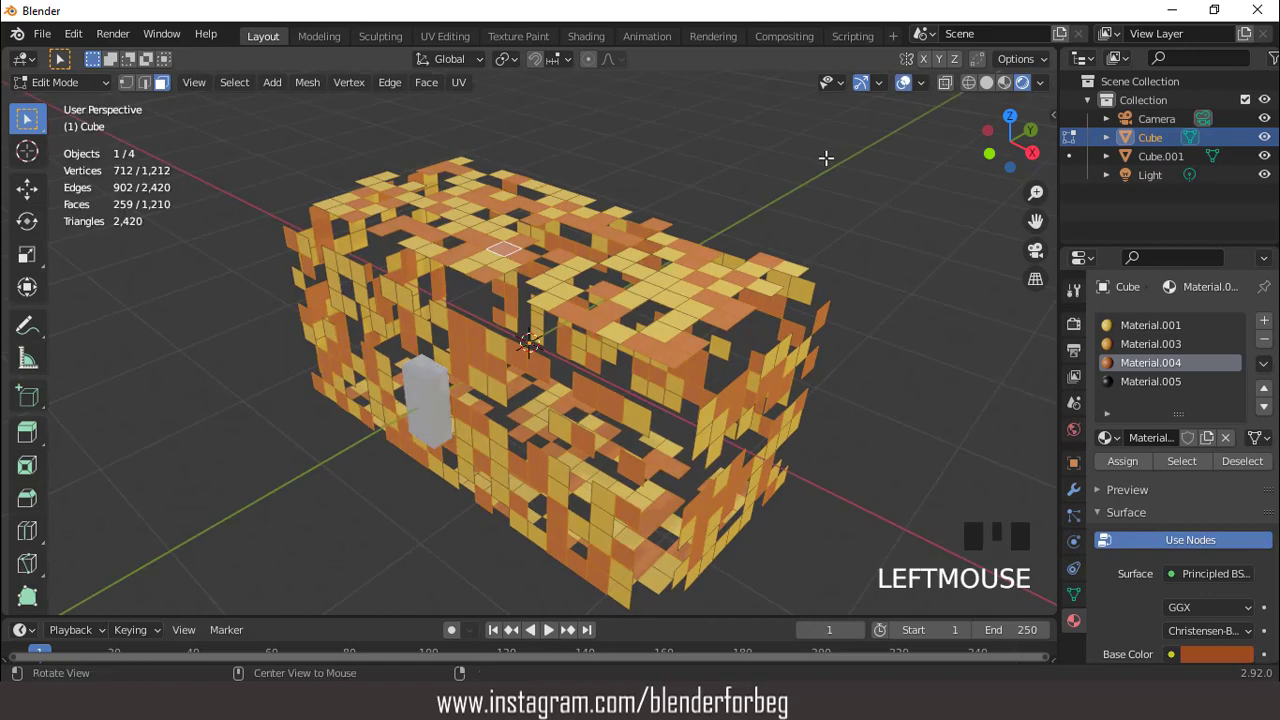
key("alt+h")
left_click(903, 84)
scroll(686, 194, "down", 2)
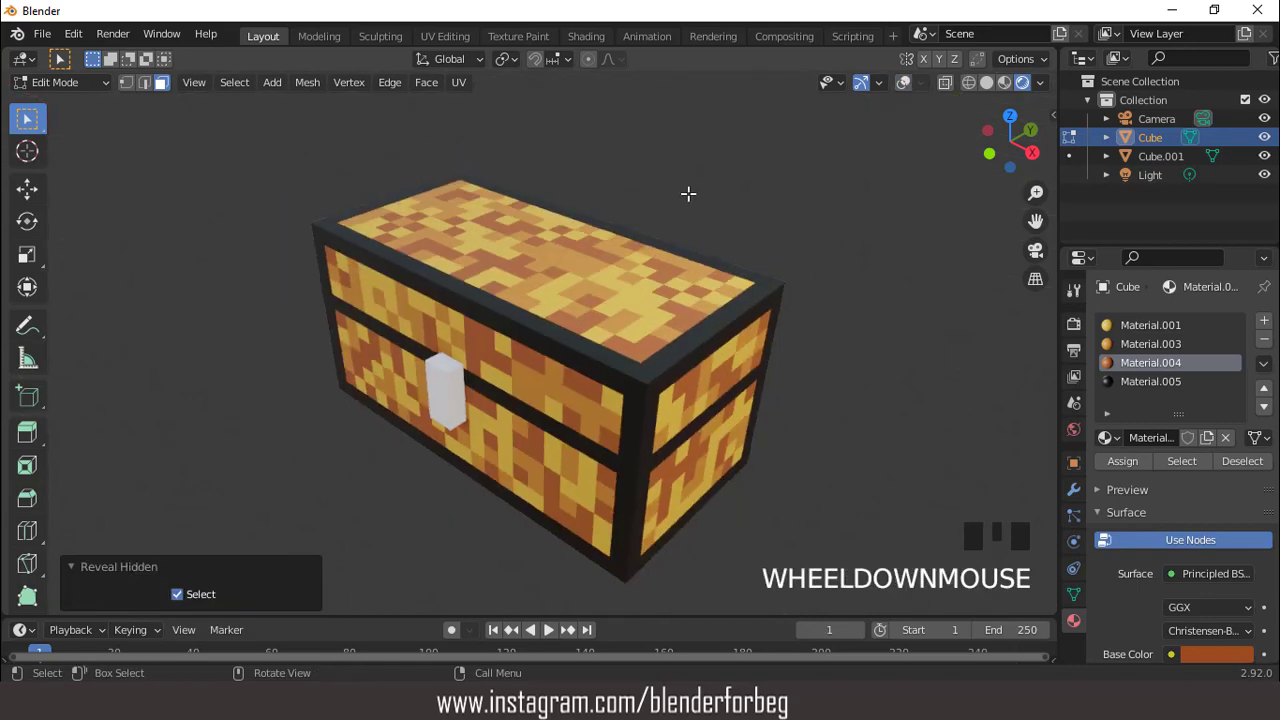
middle_click_drag(686, 194, 701, 227)
scroll(701, 227, "up", 1)
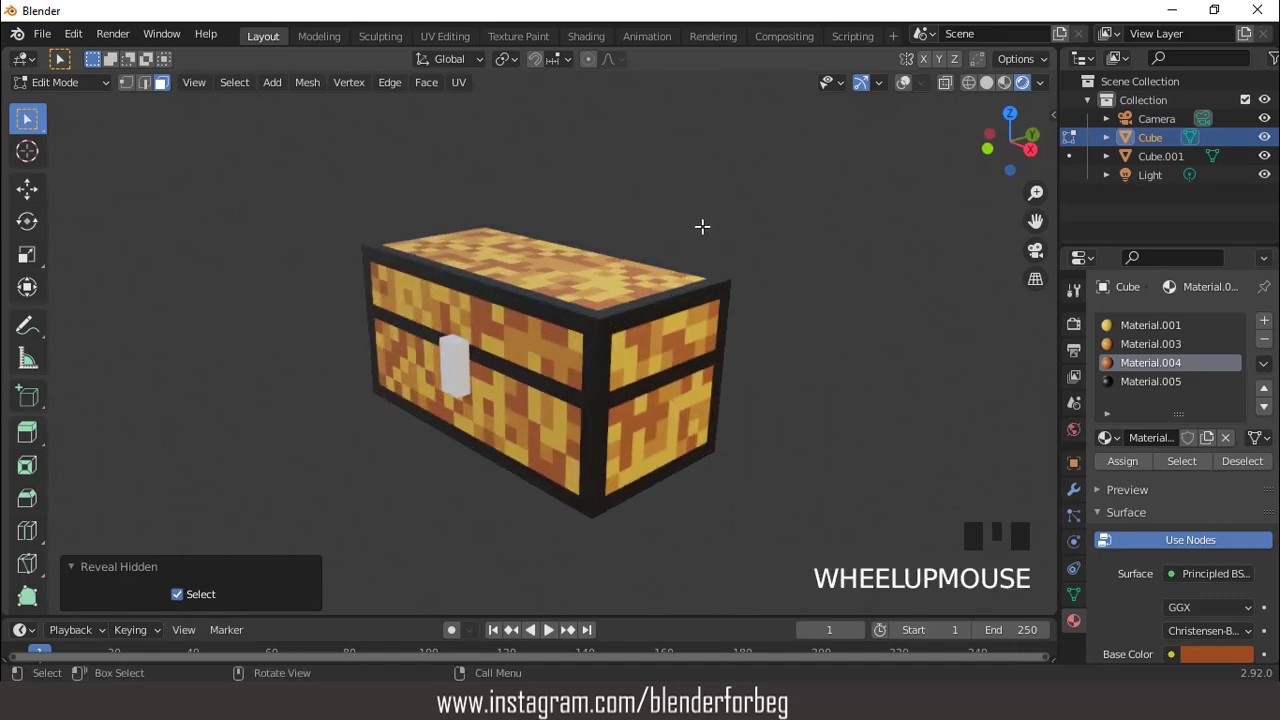
- Return to Object Mode with overlays on and add a Bevel modifier to the large box
key("Tab")
left_click(905, 84)
scroll(706, 252, "up", 3)
scroll(709, 254, "down", 2)
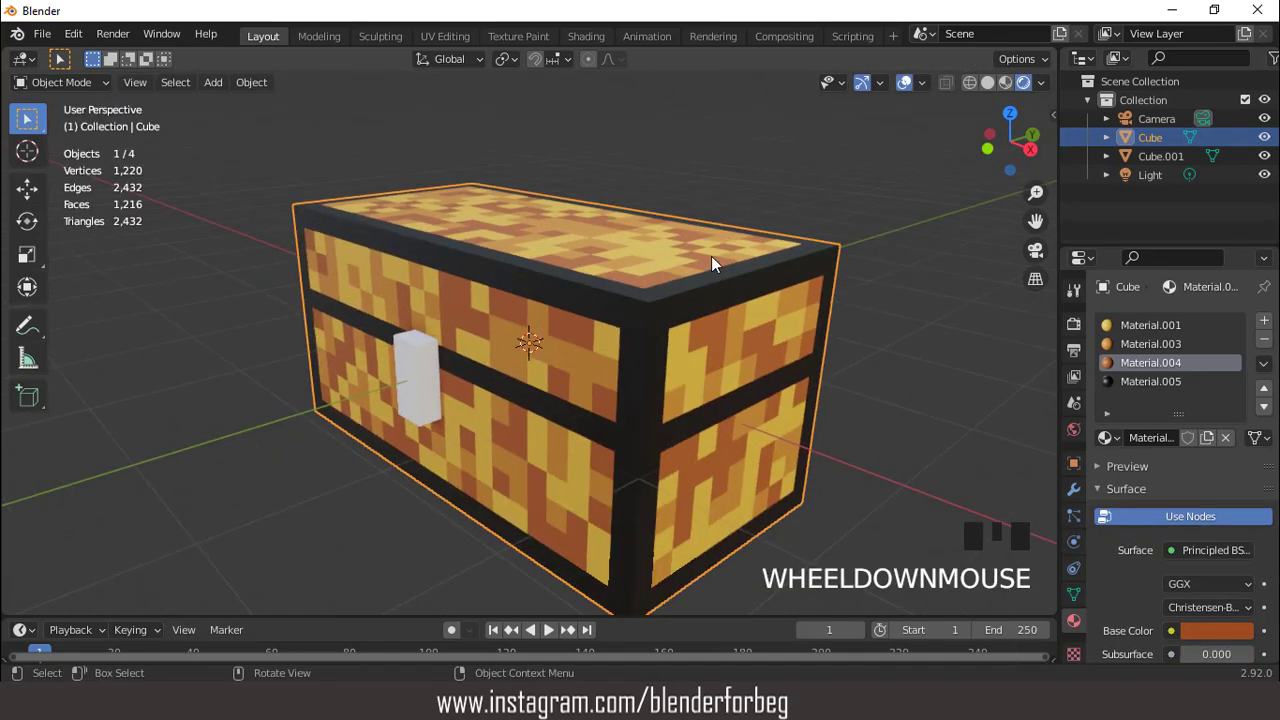
left_click(1074, 489)
left_click(1108, 321)
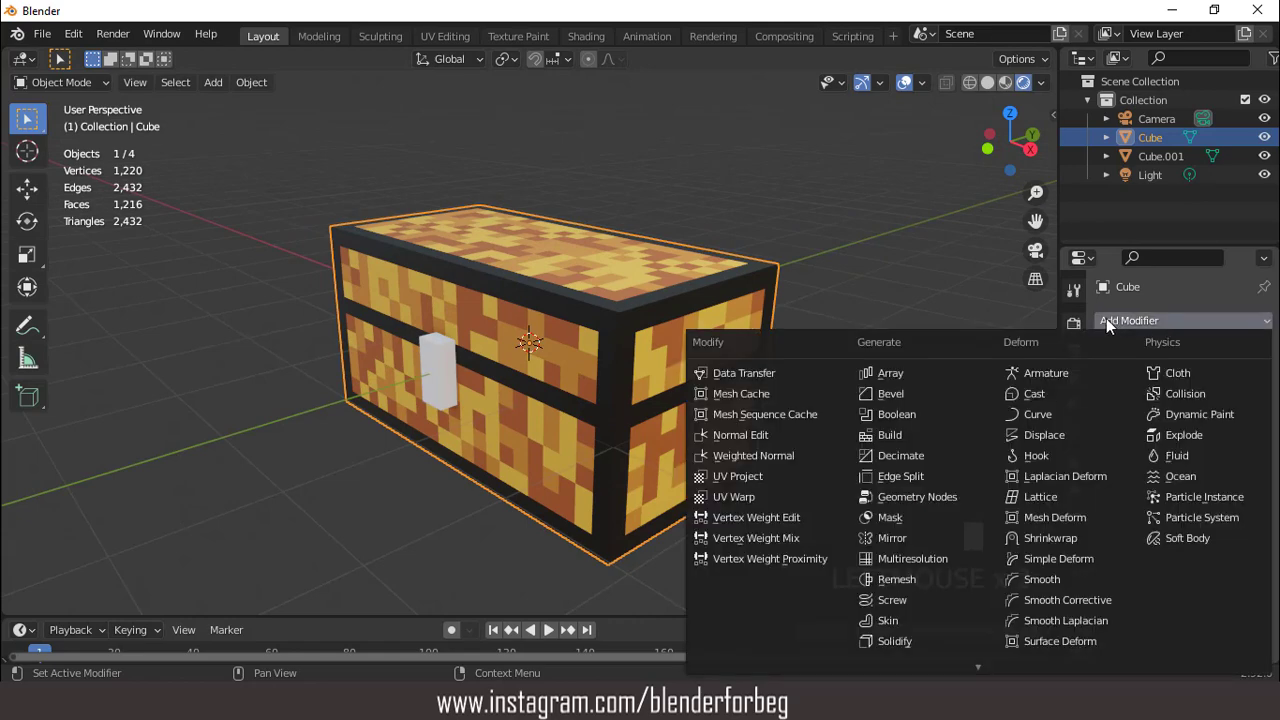
left_click(911, 394)
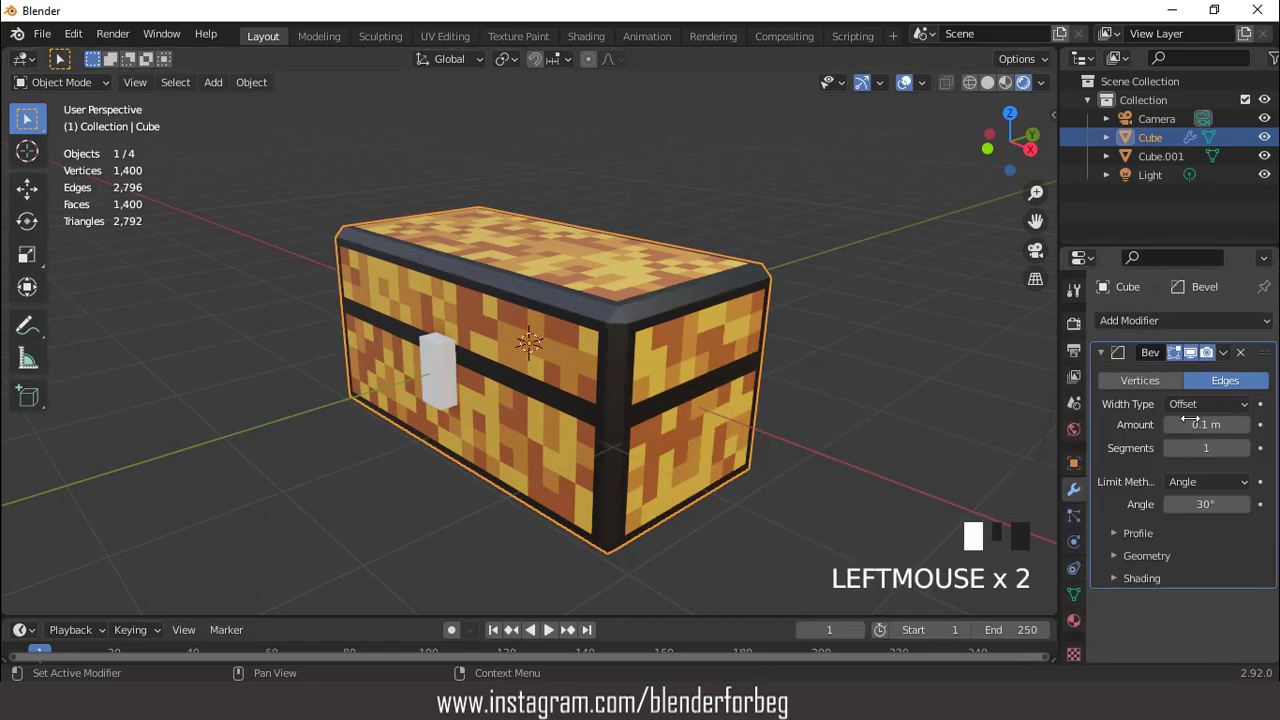
- Set the large box's bevel to 2 segments with an amount of 0.01 m
left_click(1213, 447)
left_click(1242, 449)
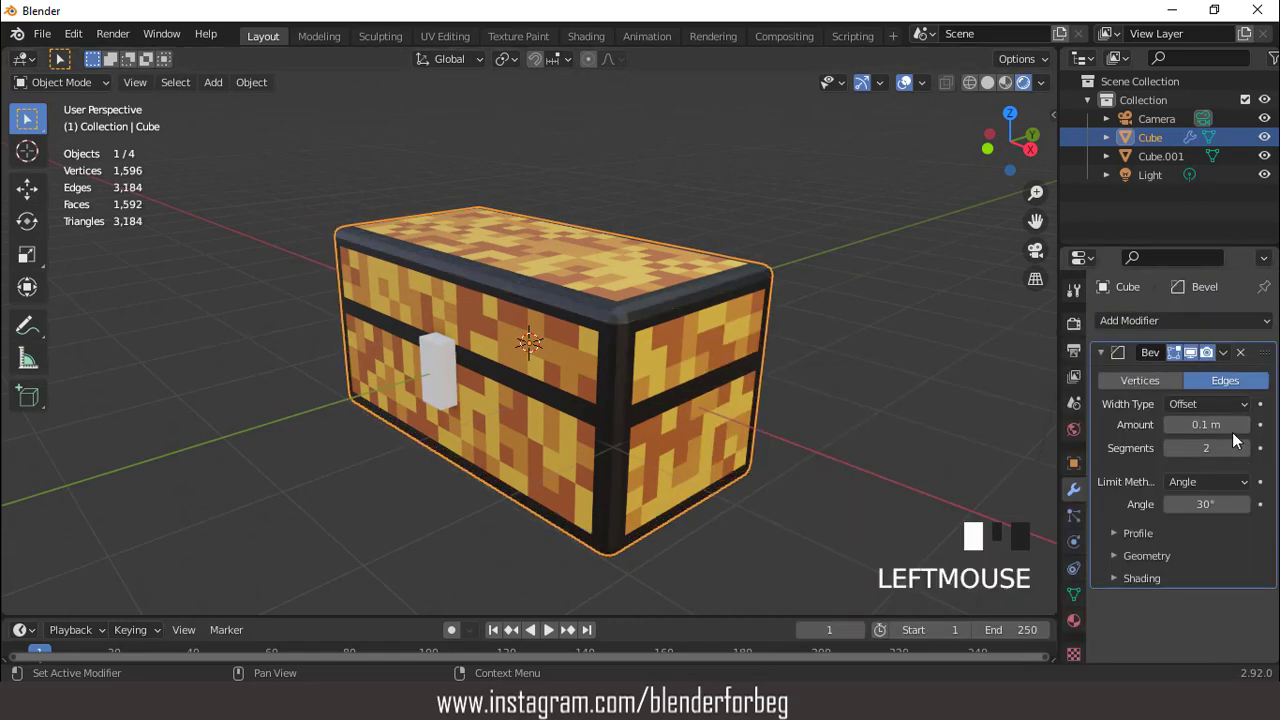
left_click_drag(1223, 425, 1180, 425)
left_click(1245, 425)
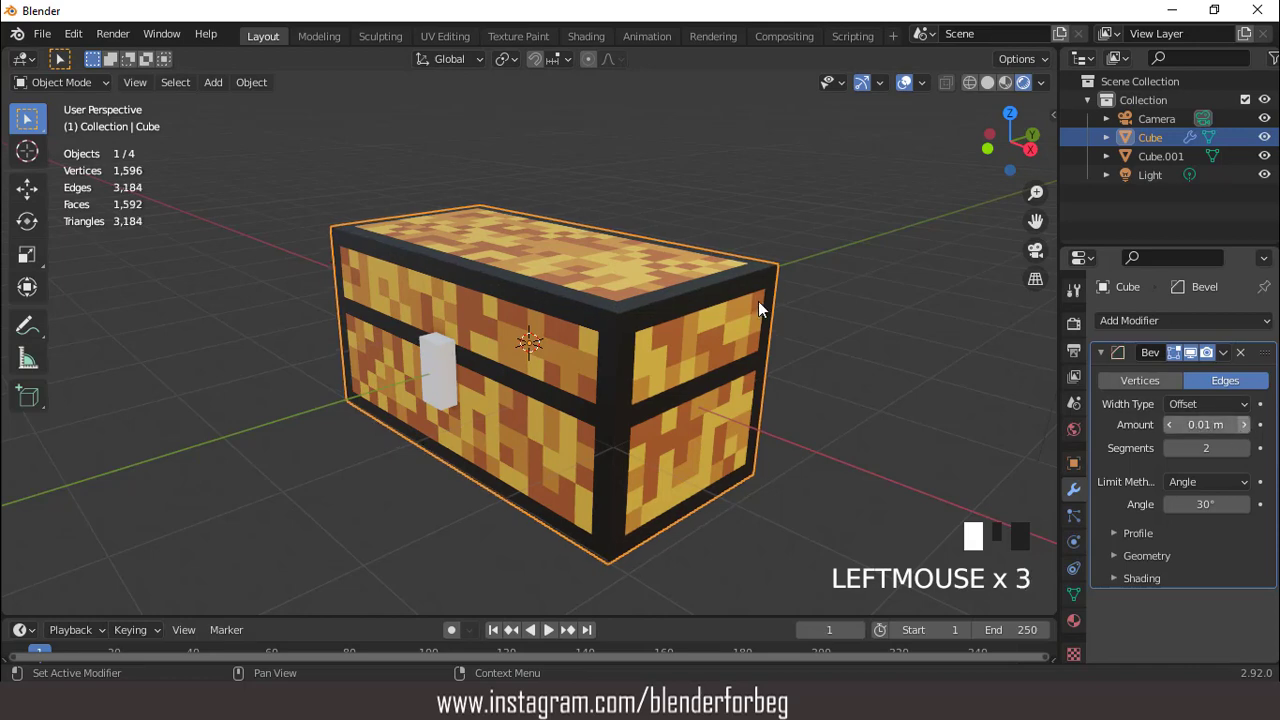
mouse_move(758, 301)
middle_mouse_down()
mouse_move(792, 270)
mouse_move(749, 301)
middle_mouse_up()
scroll(749, 302, "up", 2)
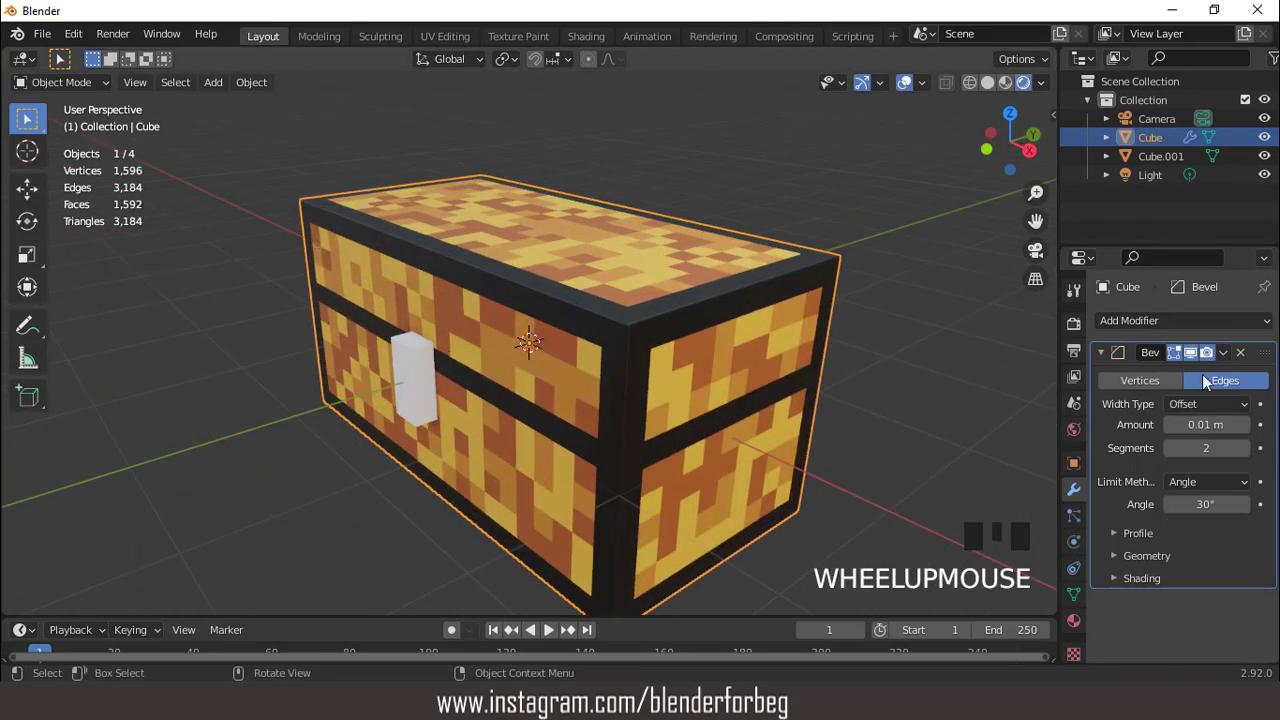
left_click(1246, 424)
scroll(850, 350, "down", 2)
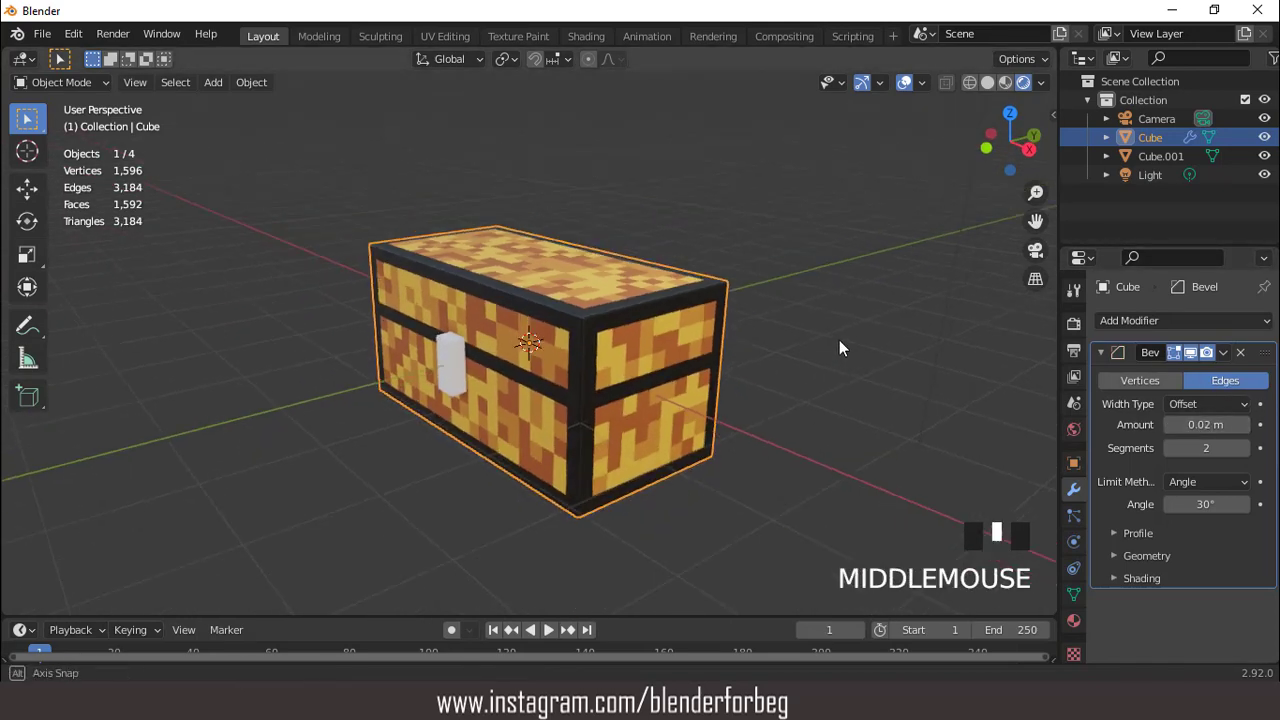
left_click(1172, 425)
- Give the small front block a new material with Metallic set to 1.000
middle_click_drag(733, 328, 556, 351)
scroll(427, 368, "up", 2)
left_click(427, 368)
middle_click_drag(435, 365, 603, 334)
scroll(603, 334, "up", 2)
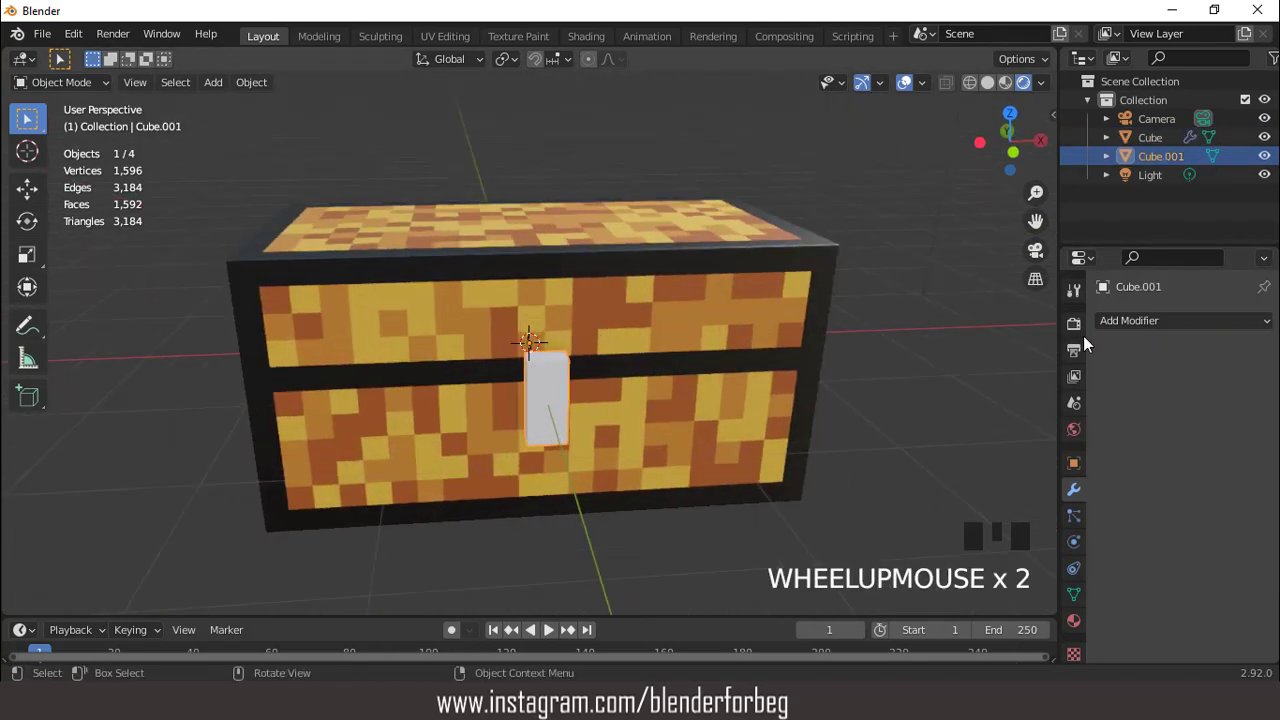
left_click(1073, 620)
left_click(1196, 401)
scroll(1210, 450, "down", 5)
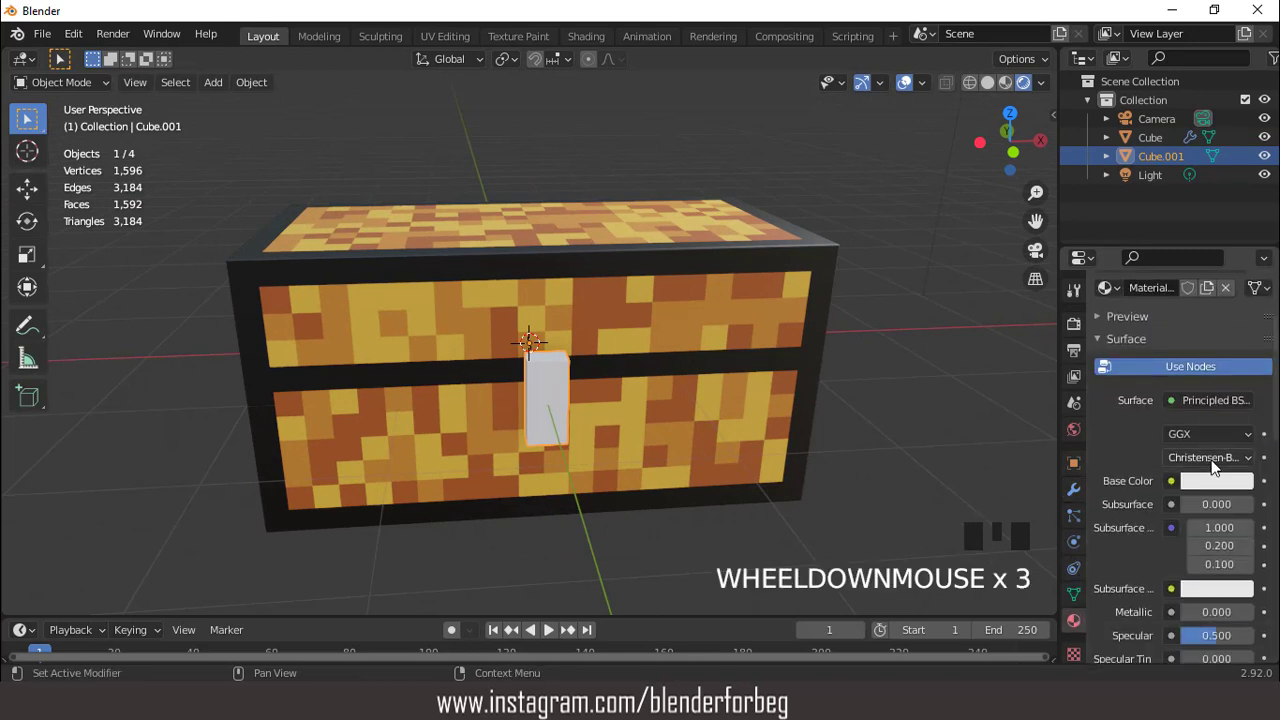
left_click_drag(1195, 537, 1260, 537)
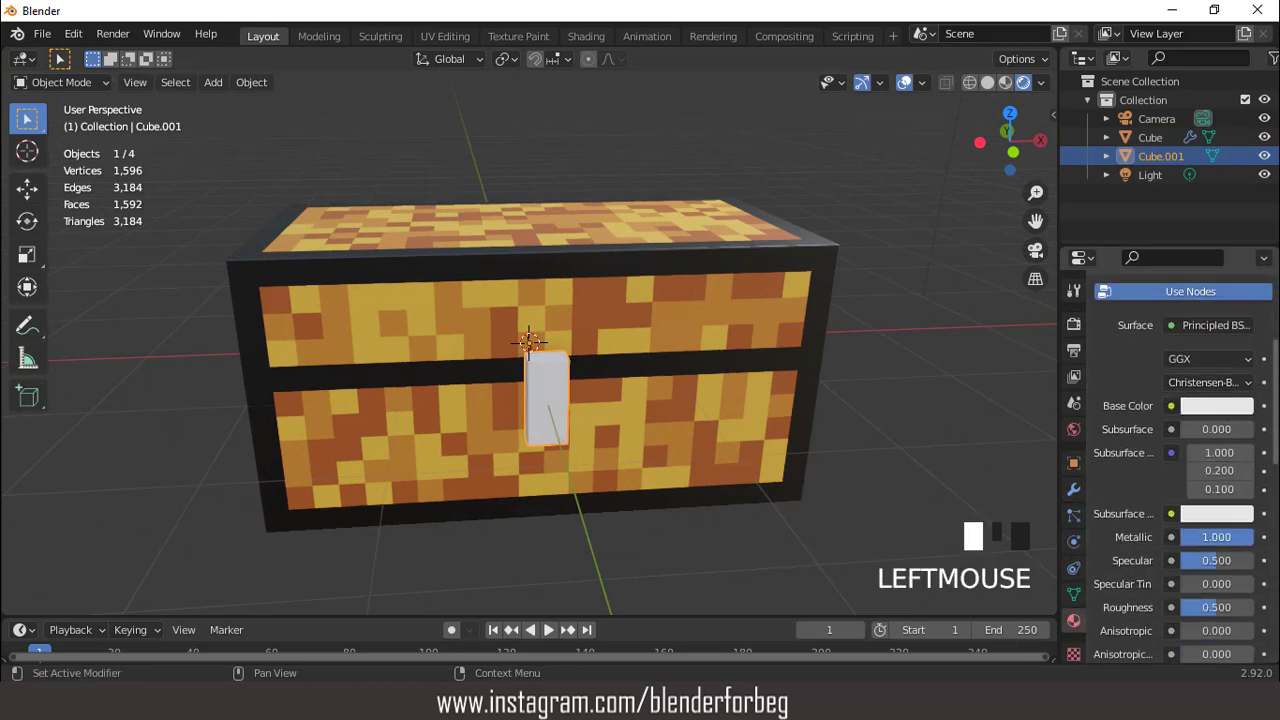
- Add a second material slot to the front block holding an independent copy of Material.006, and darken its base color to light grey
scroll(1132, 380, "up", 8)
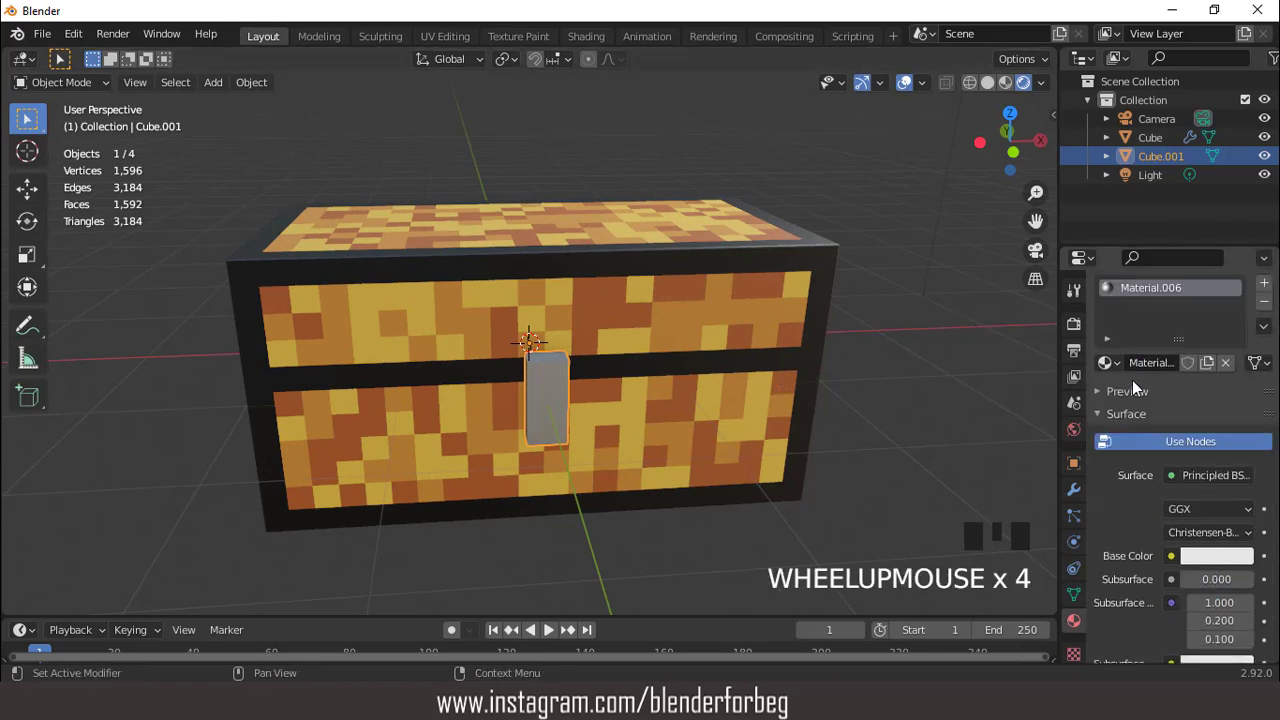
left_click(1264, 321)
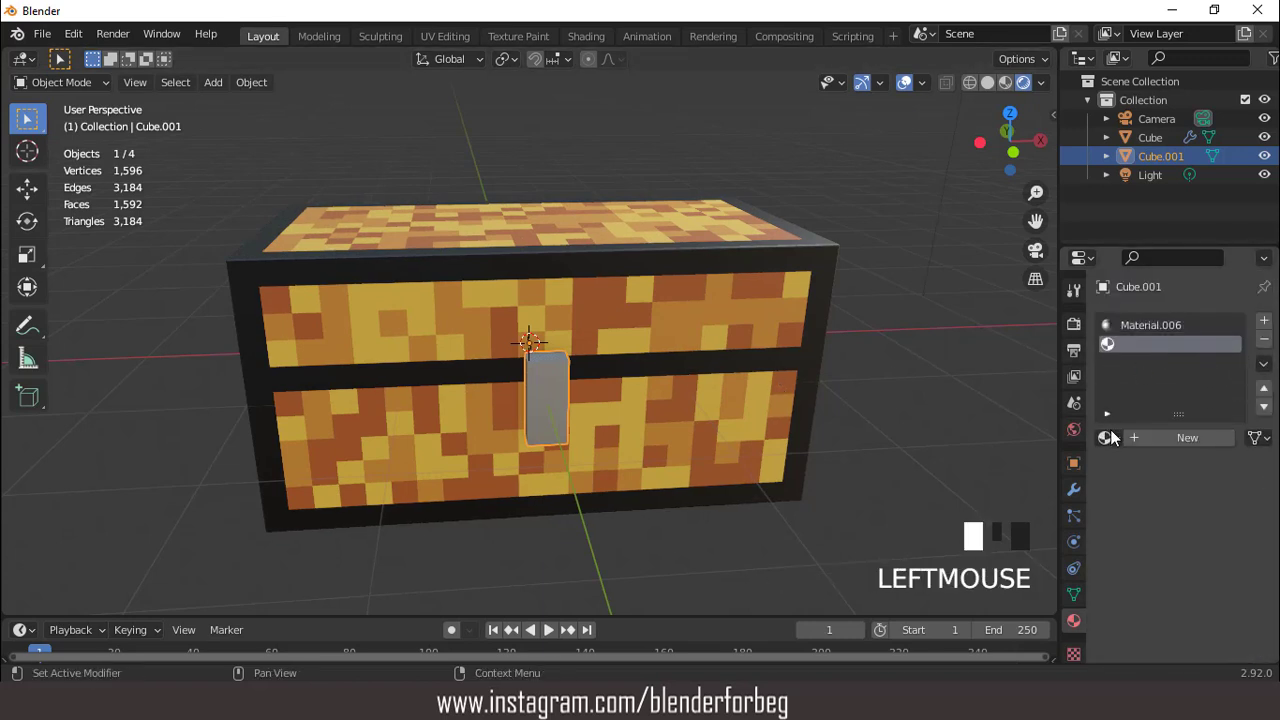
left_click(1106, 437)
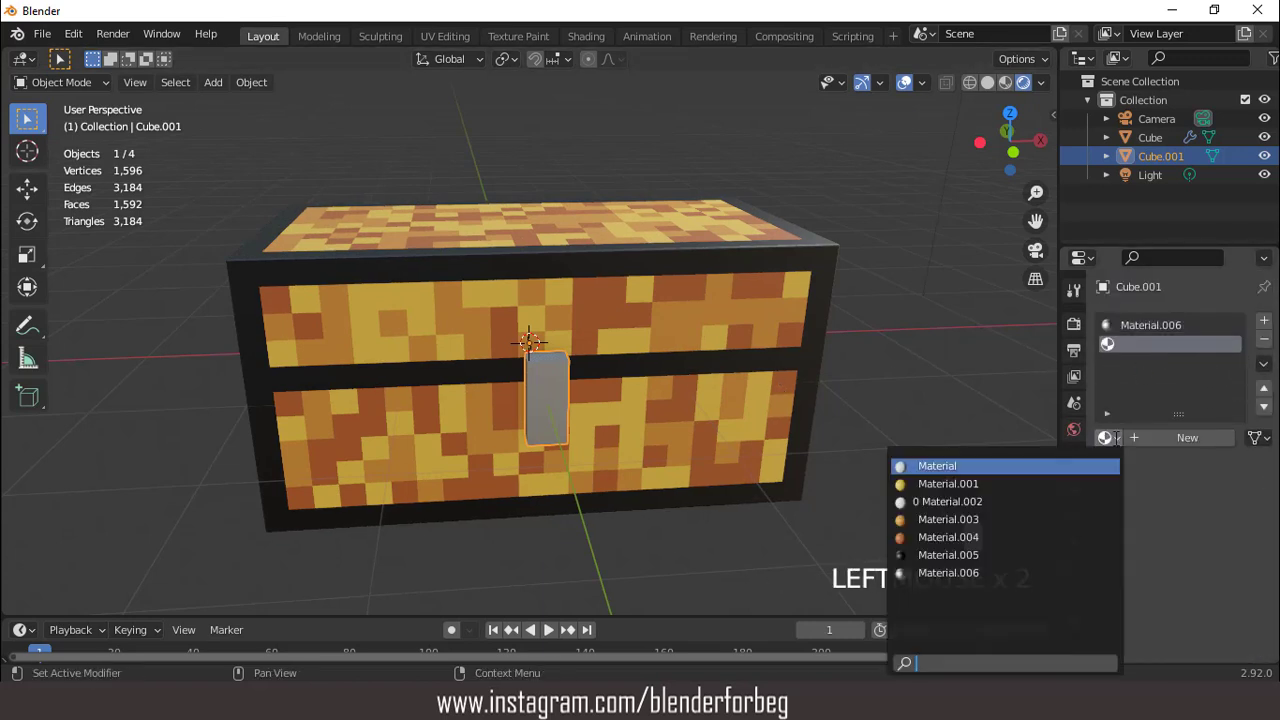
left_click(957, 573)
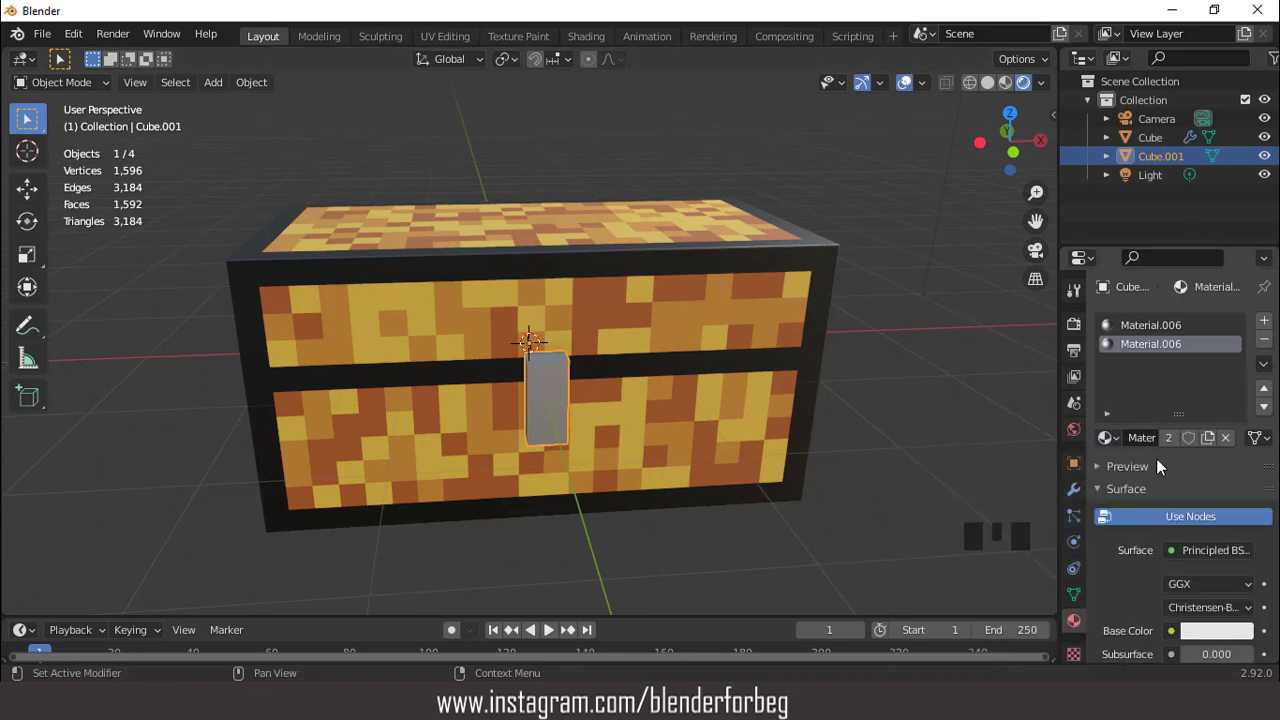
left_click(1211, 436)
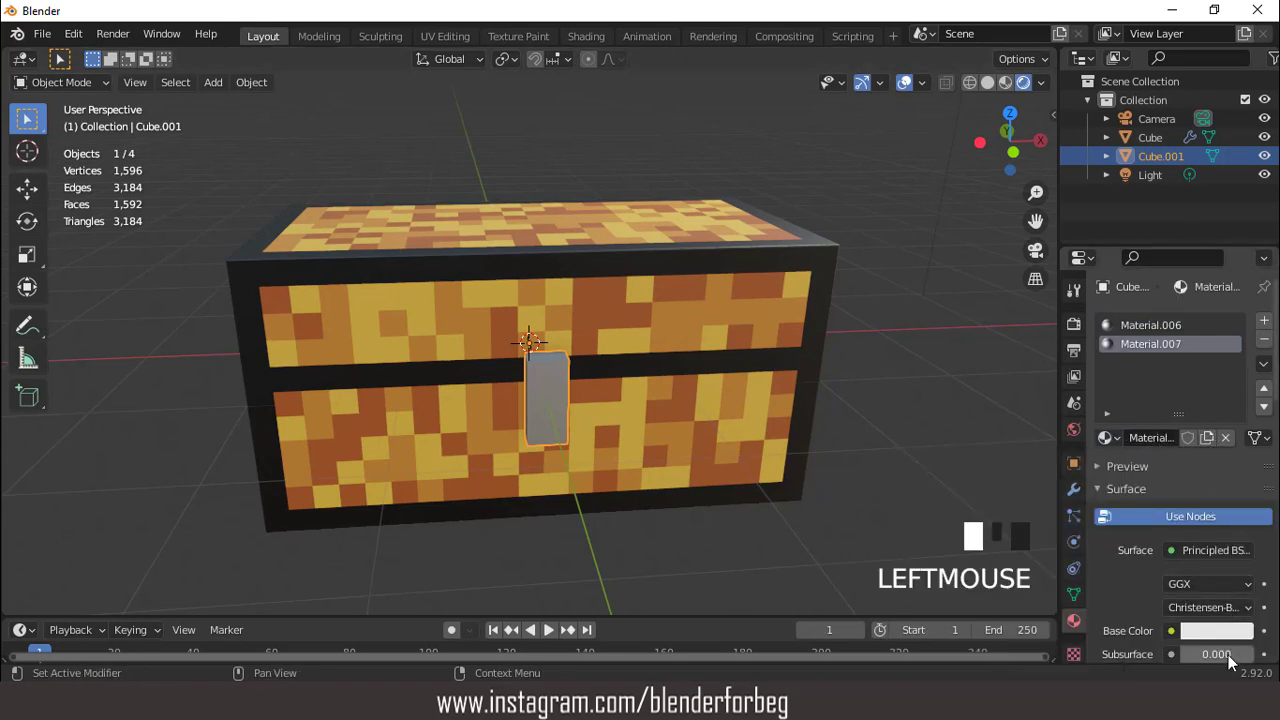
left_click(1216, 631)
left_click_drag(1242, 389, 1242, 404)
- Isolate the front block in local view and enter Edit Mode
scroll(583, 380, "up", 1)
key("KP_Divide")
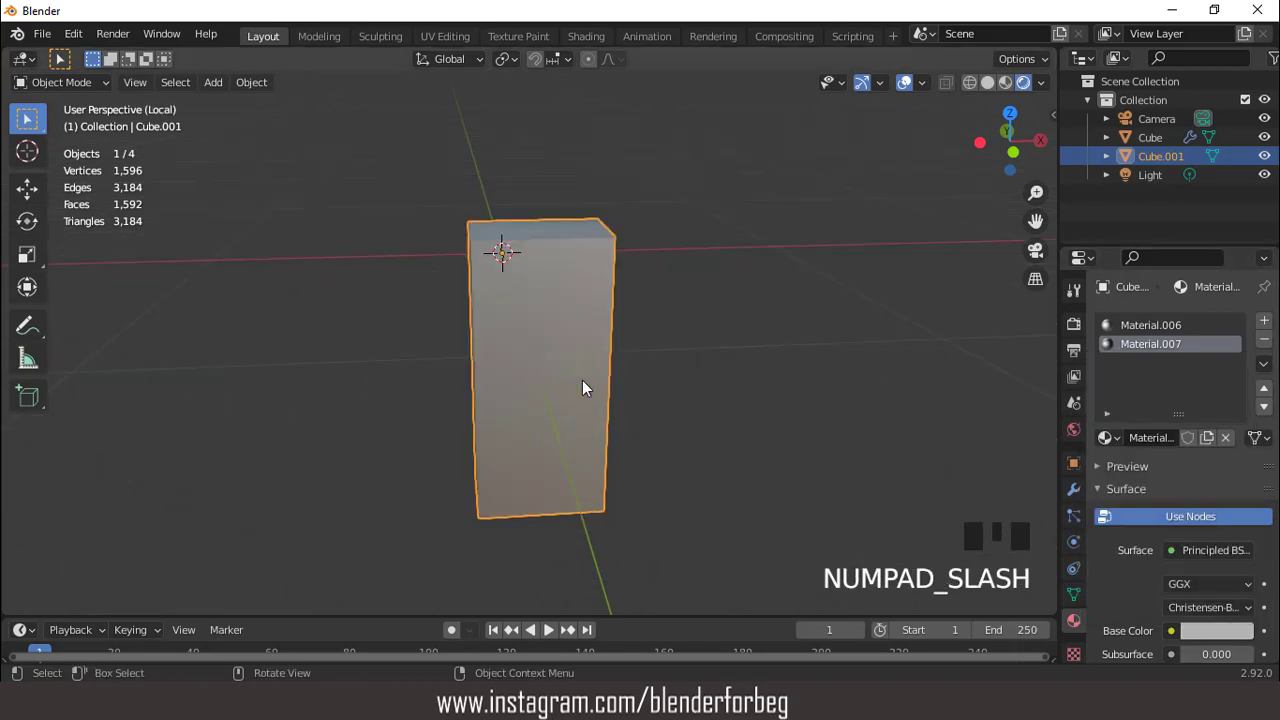
key("Tab")
middle_click_drag(590, 349, 563, 325)
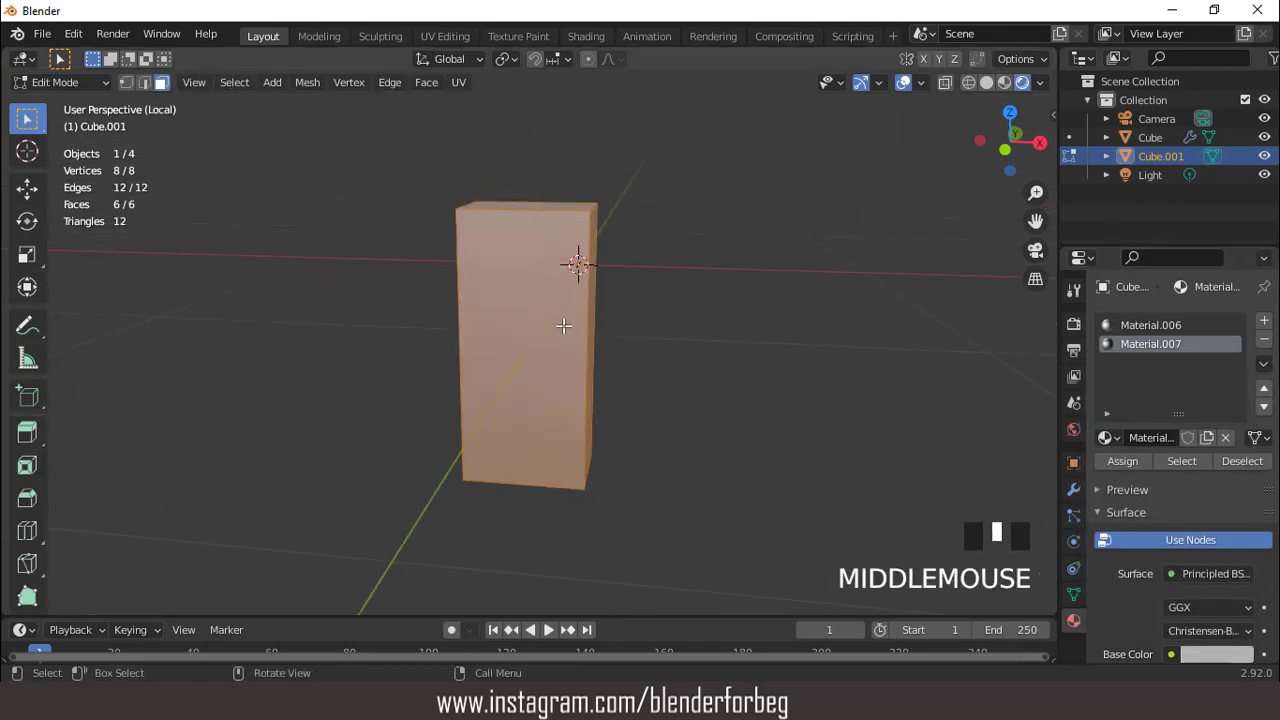
- Add three evenly spaced horizontal loop cuts around the front block
key("KP_3")
key("ctrl+r")
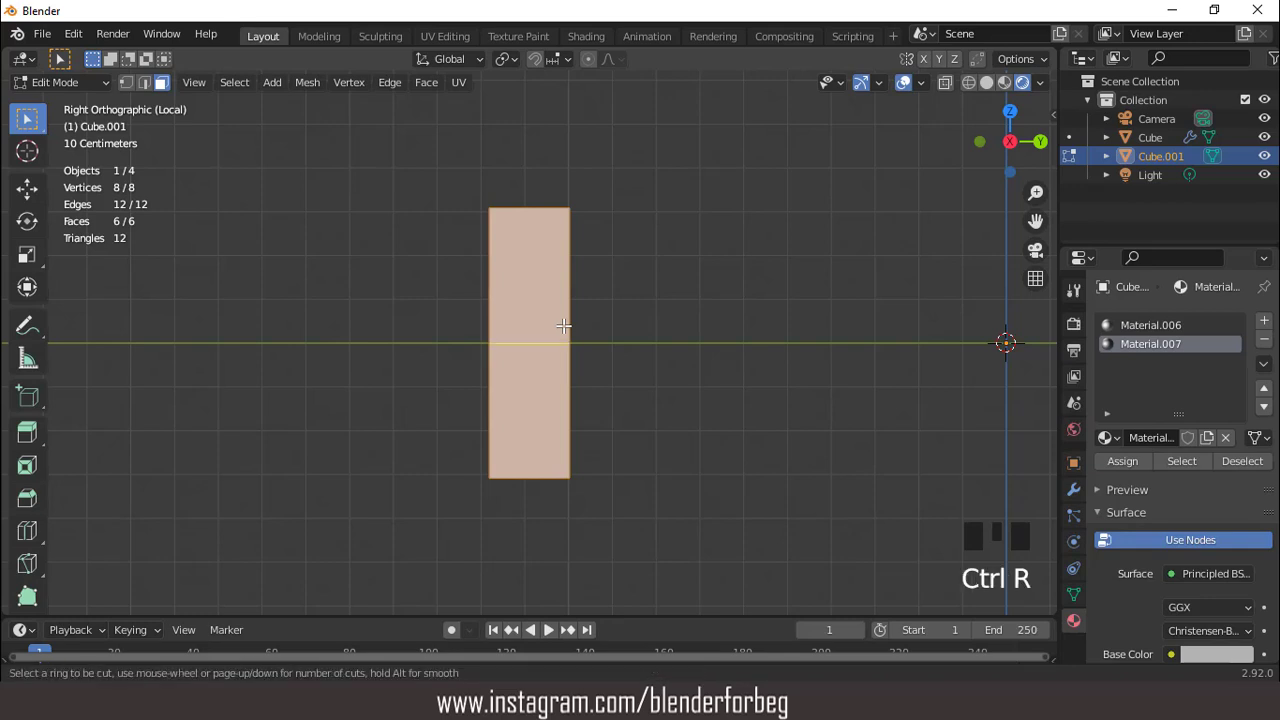
scroll(566, 319, "up", 1)
left_click(566, 319)
right_click(569, 320)
middle_click_drag(569, 320, 520, 342)
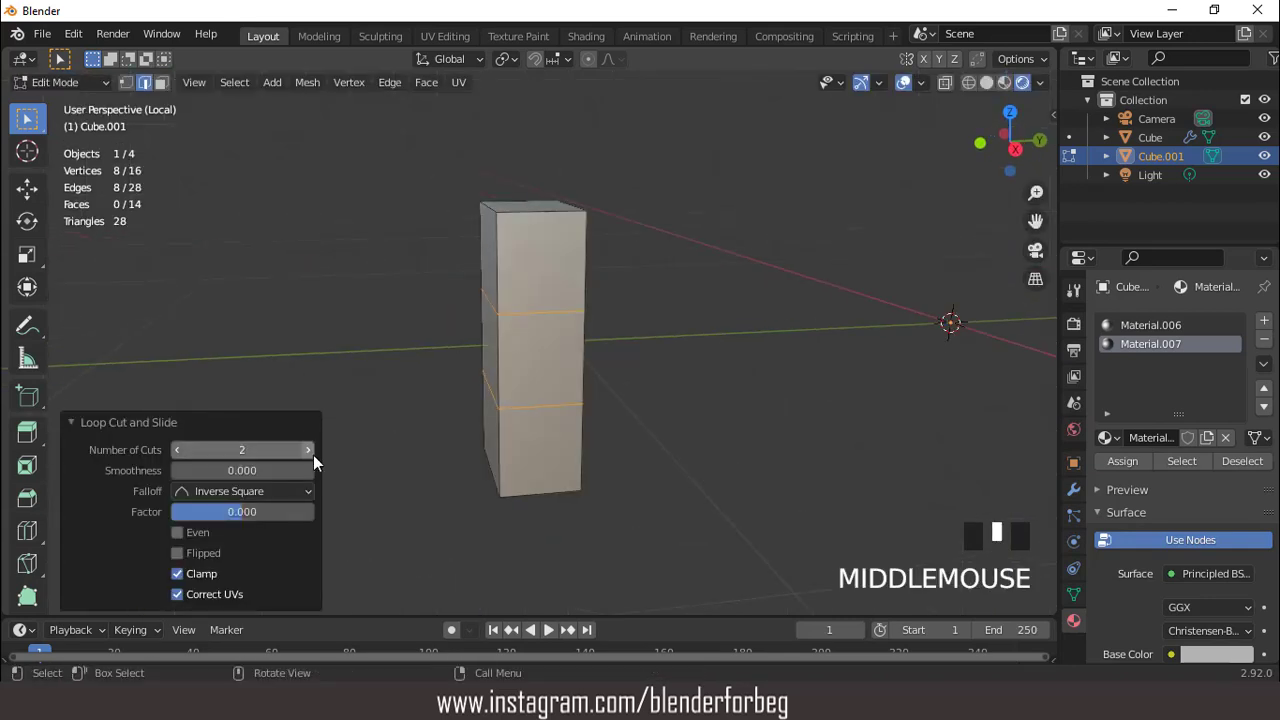
left_click(308, 450)
middle_click_drag(408, 394, 636, 322)
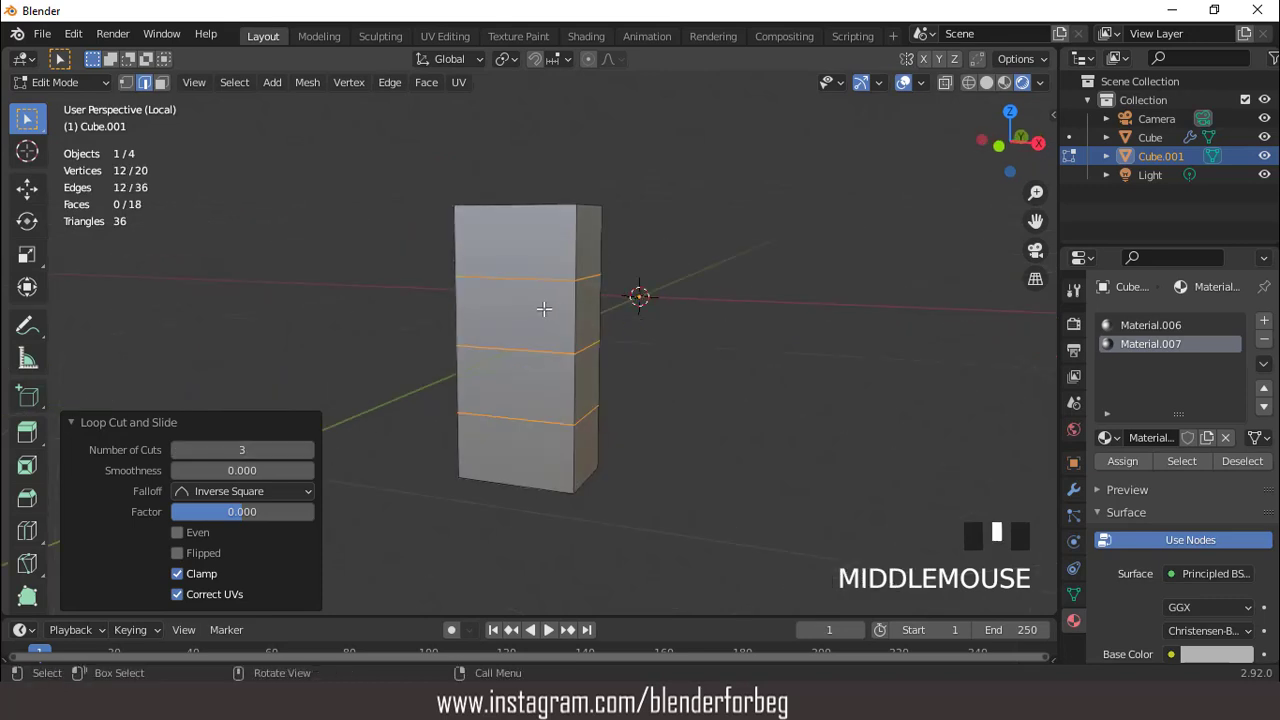
- Add one centered vertical loop cut through the front of the block
key("KP_1")
key("ctrl+r")
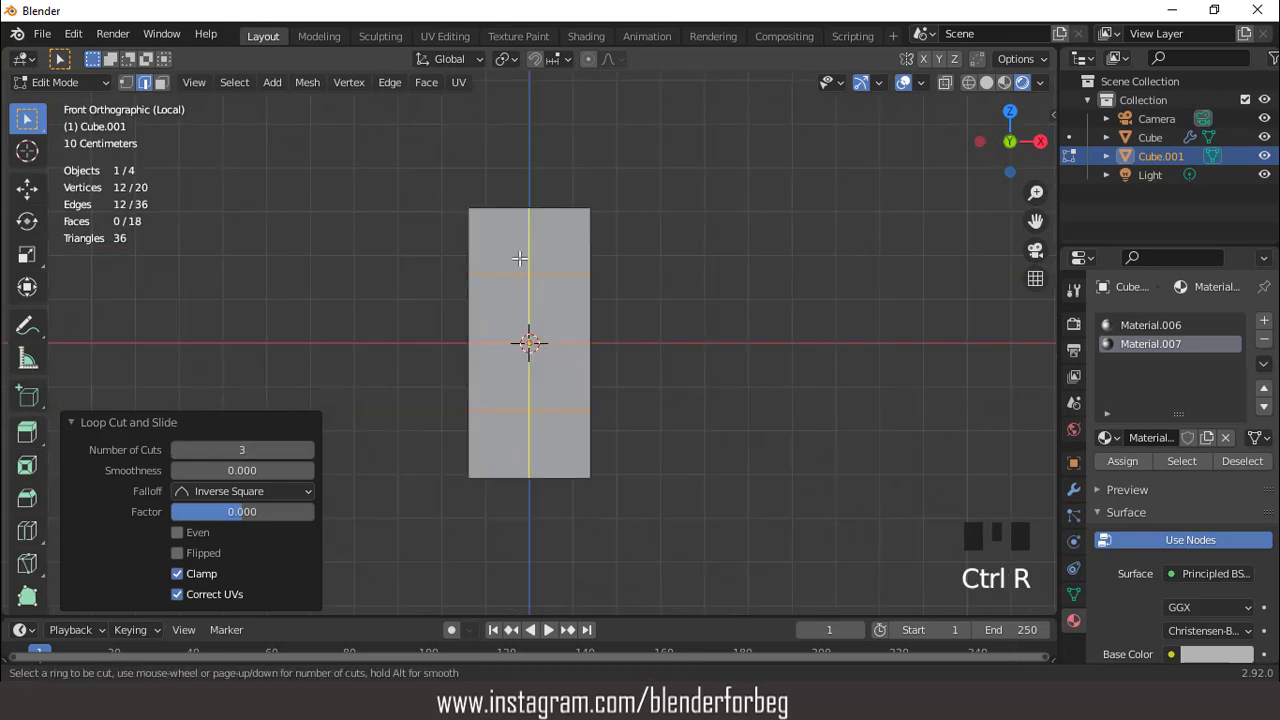
left_click(512, 260)
right_click(512, 260)
middle_click_drag(640, 277, 529, 360)
scroll(551, 306, "up", 2)
scroll(553, 307, "down", 1)
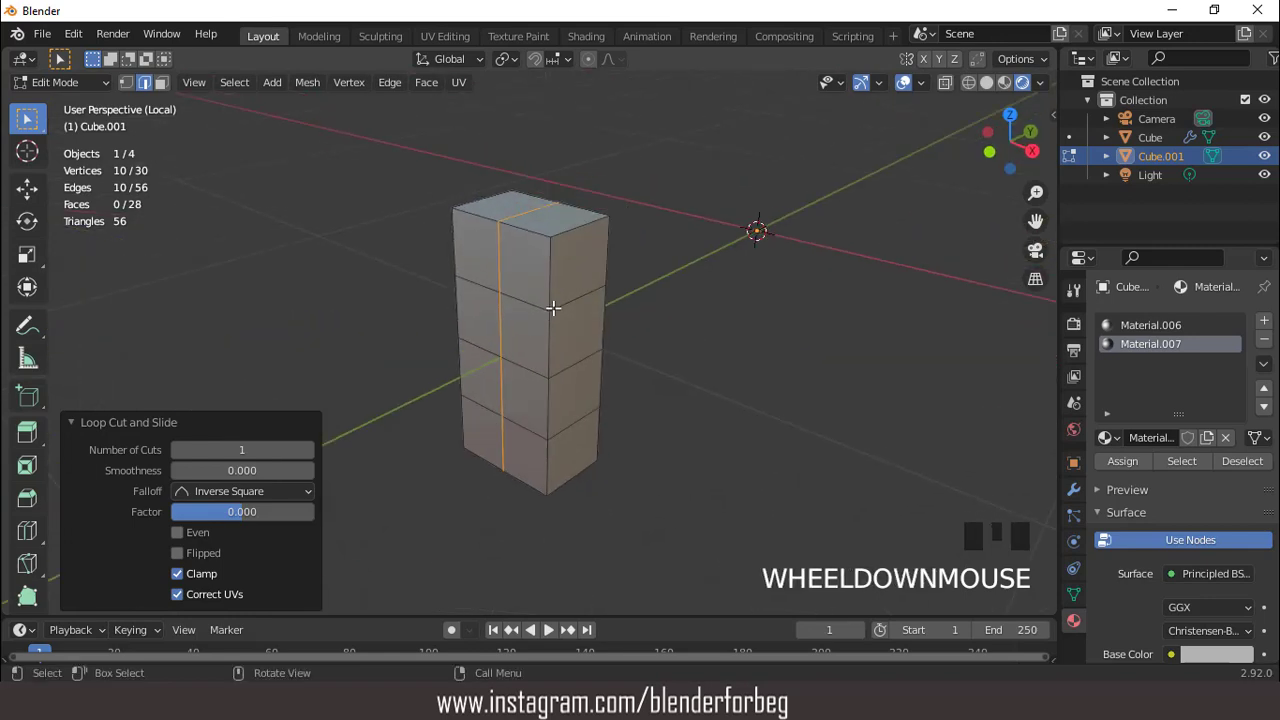
- Switch to face selection and randomly select 50 percent of the front block's faces
key("3")
left_click(544, 215)
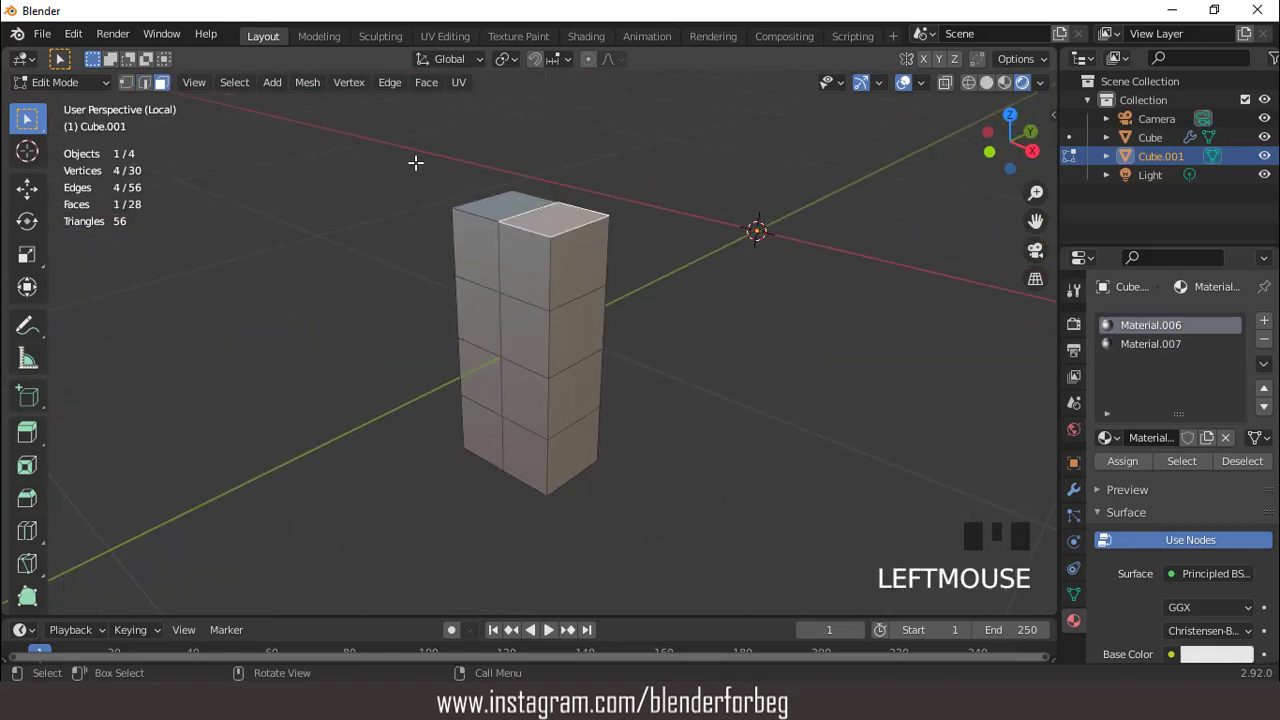
left_click(236, 84)
left_click(299, 216)
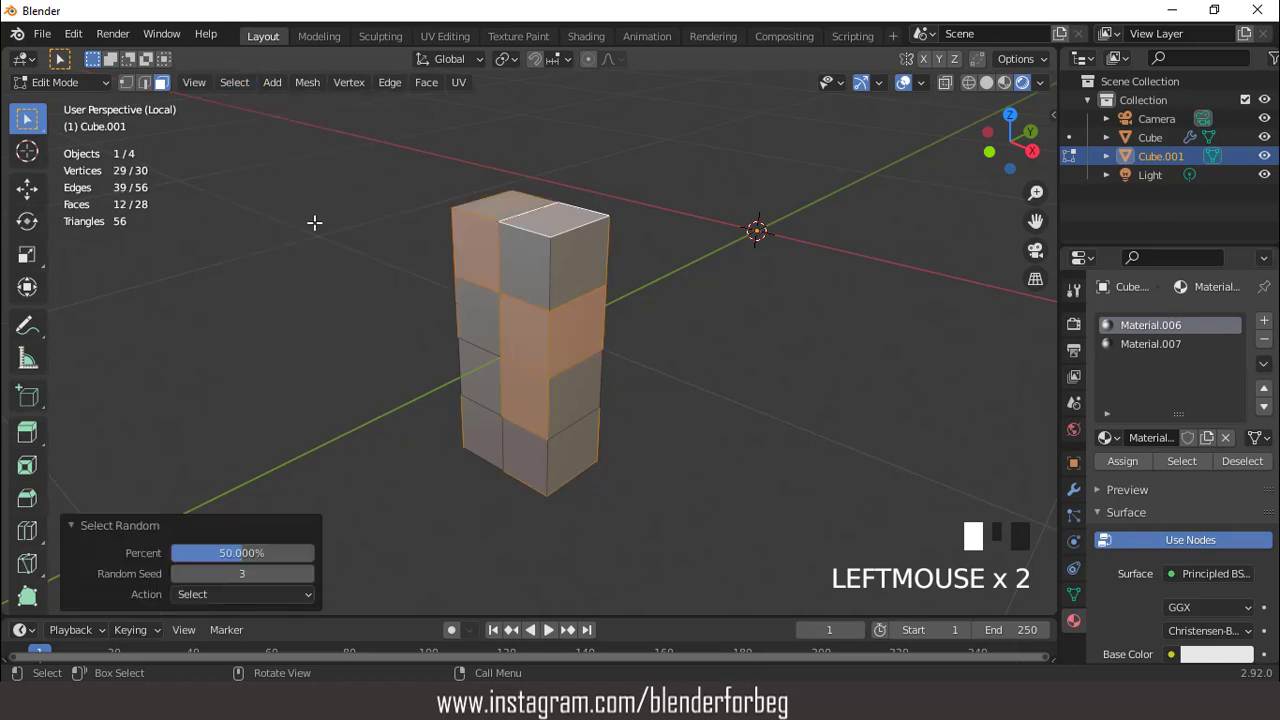
middle_click_drag(314, 222, 328, 615)
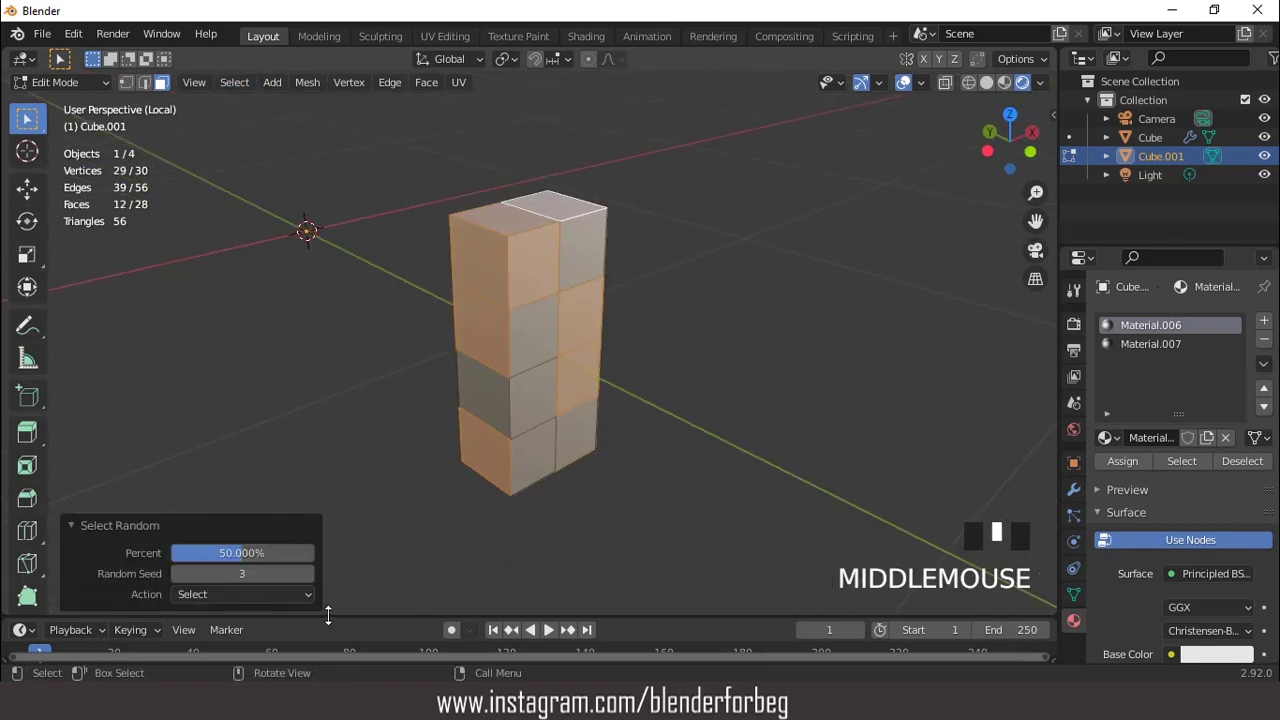
- Try different random seeds for the face selection and settle on seed 11
left_click_drag(239, 573, 196, 573)
middle_click_drag(472, 365, 755, 336)
left_click(309, 573)
left_click(309, 573)
left_click(309, 573)
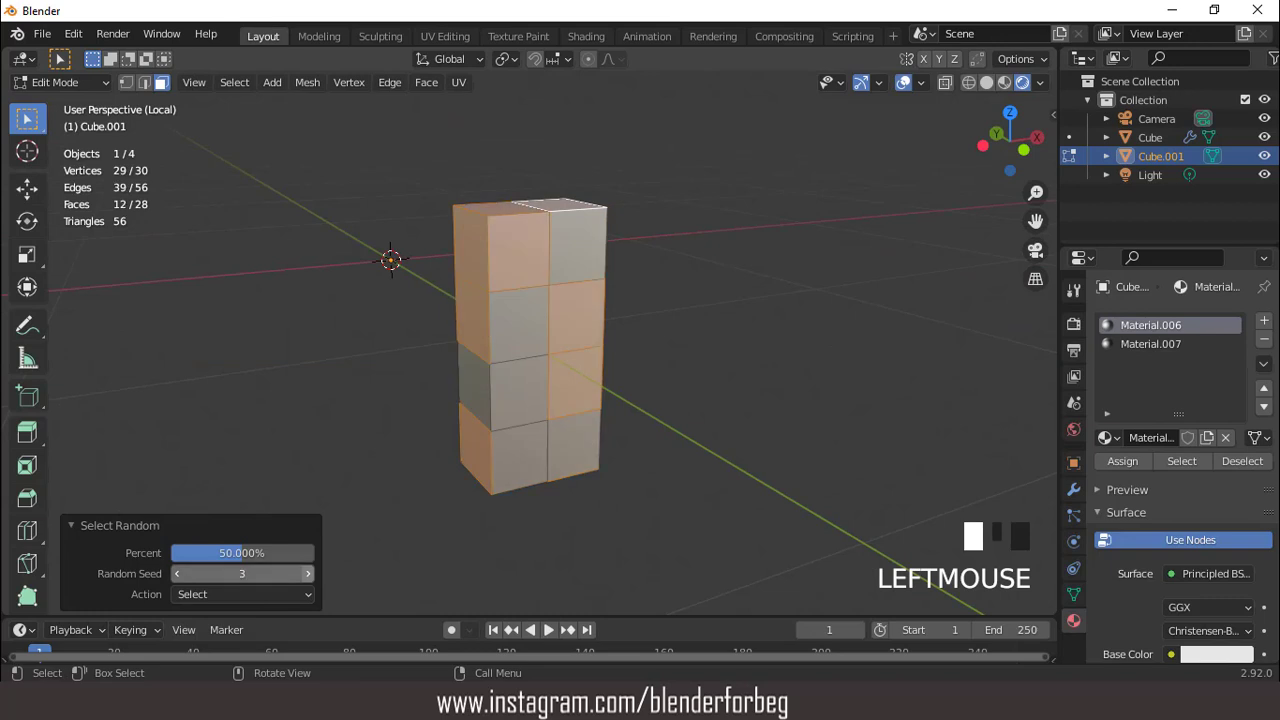
left_click(309, 573)
left_click(309, 573)
left_click(309, 573)
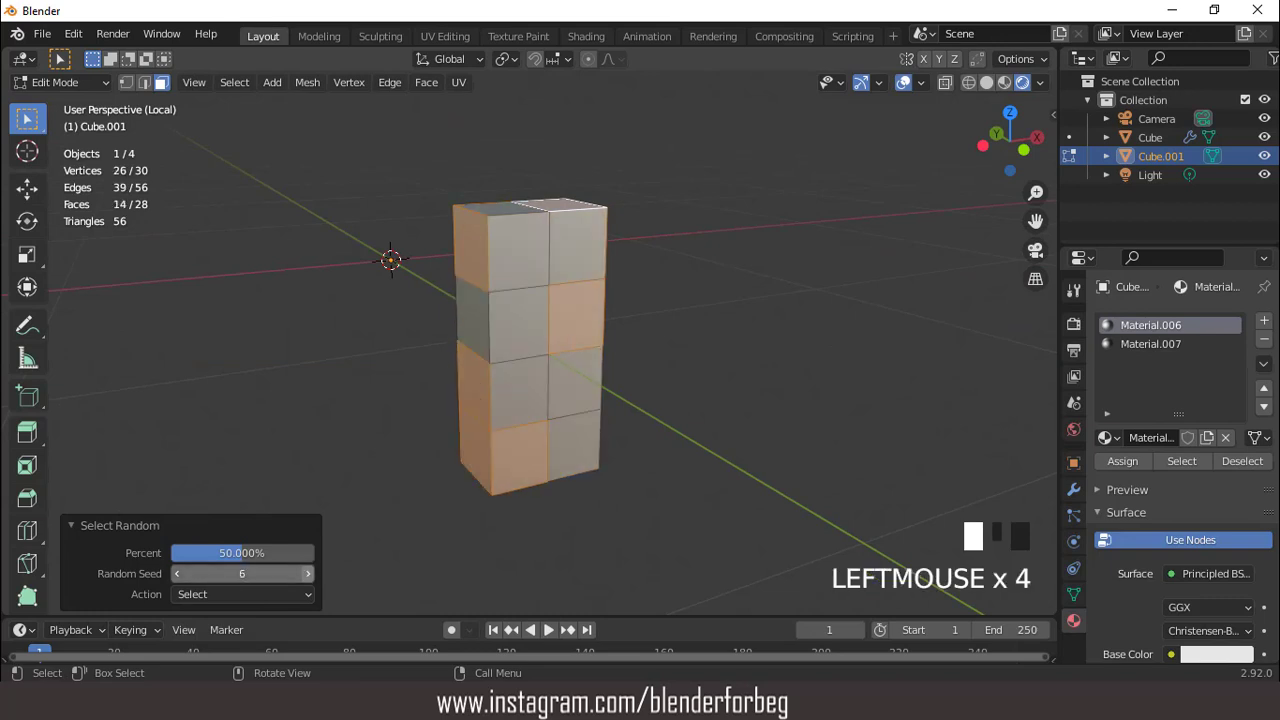
left_click(309, 573)
left_click(309, 573)
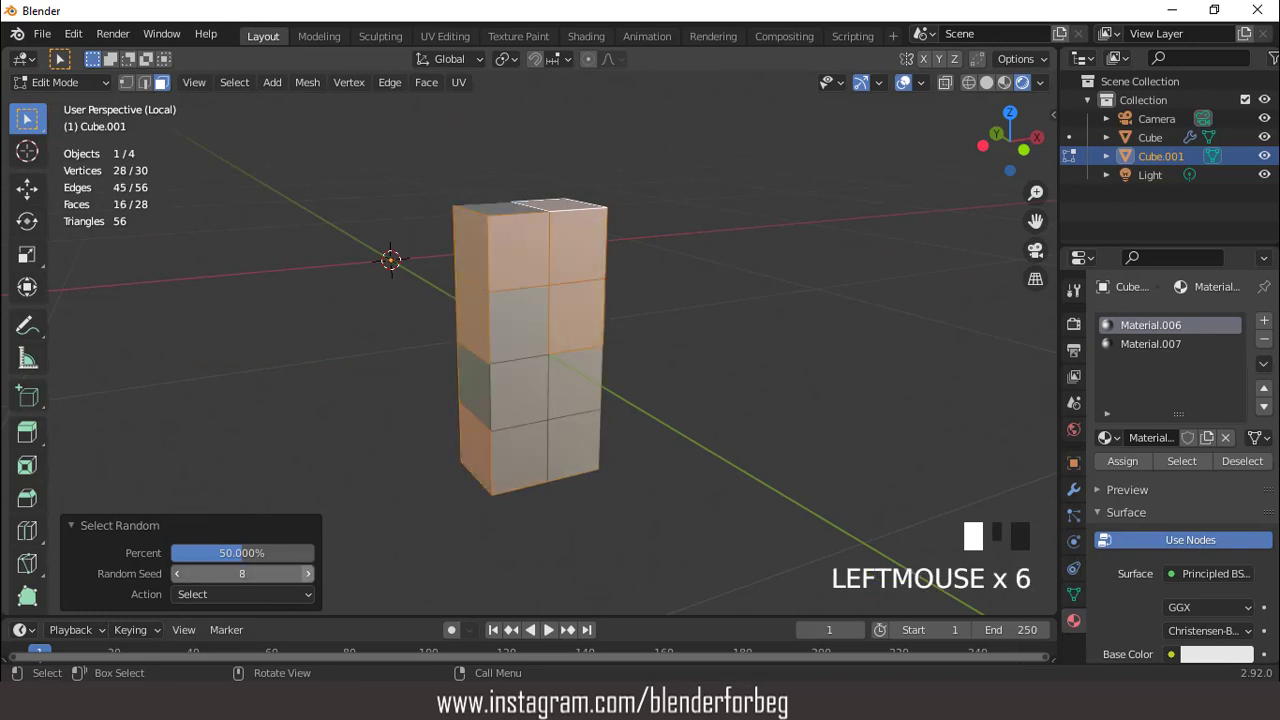
left_click(309, 573)
left_click(309, 573)
left_click(309, 573)
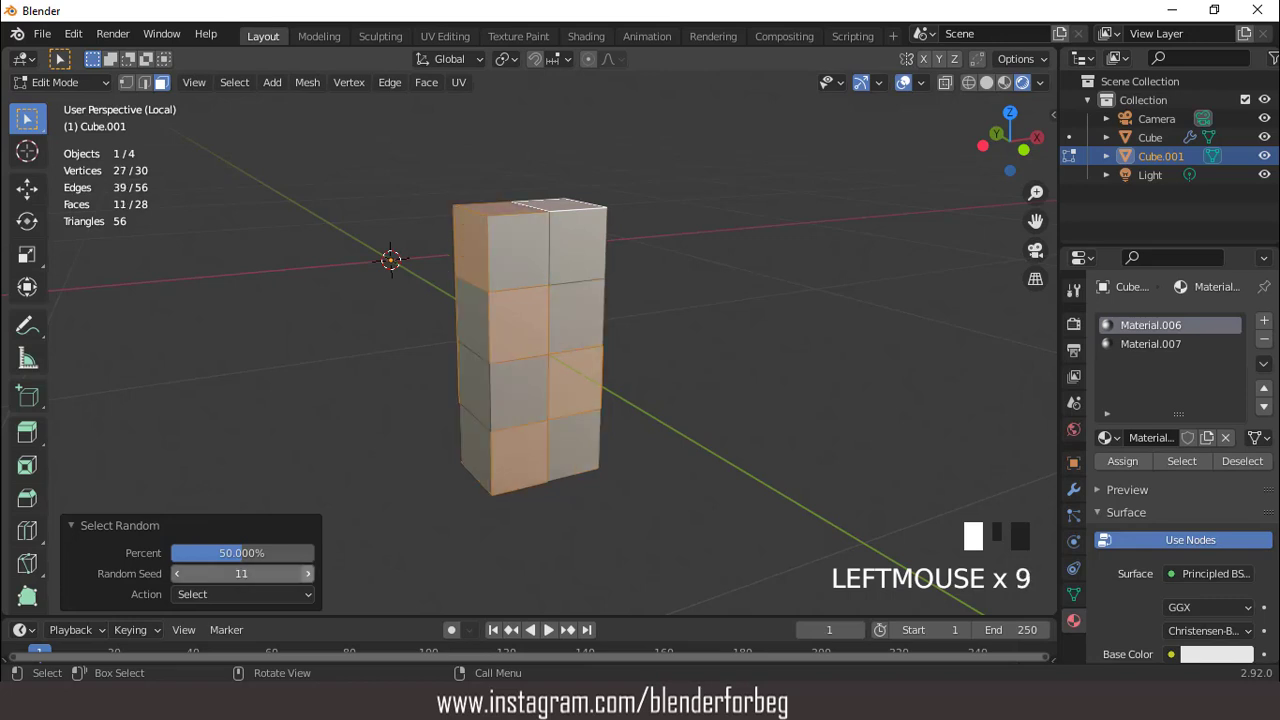
- Assign Material.007 to the randomly selected faces of the latch block
middle_click_drag(358, 557, 560, 345)
left_click(1140, 344)
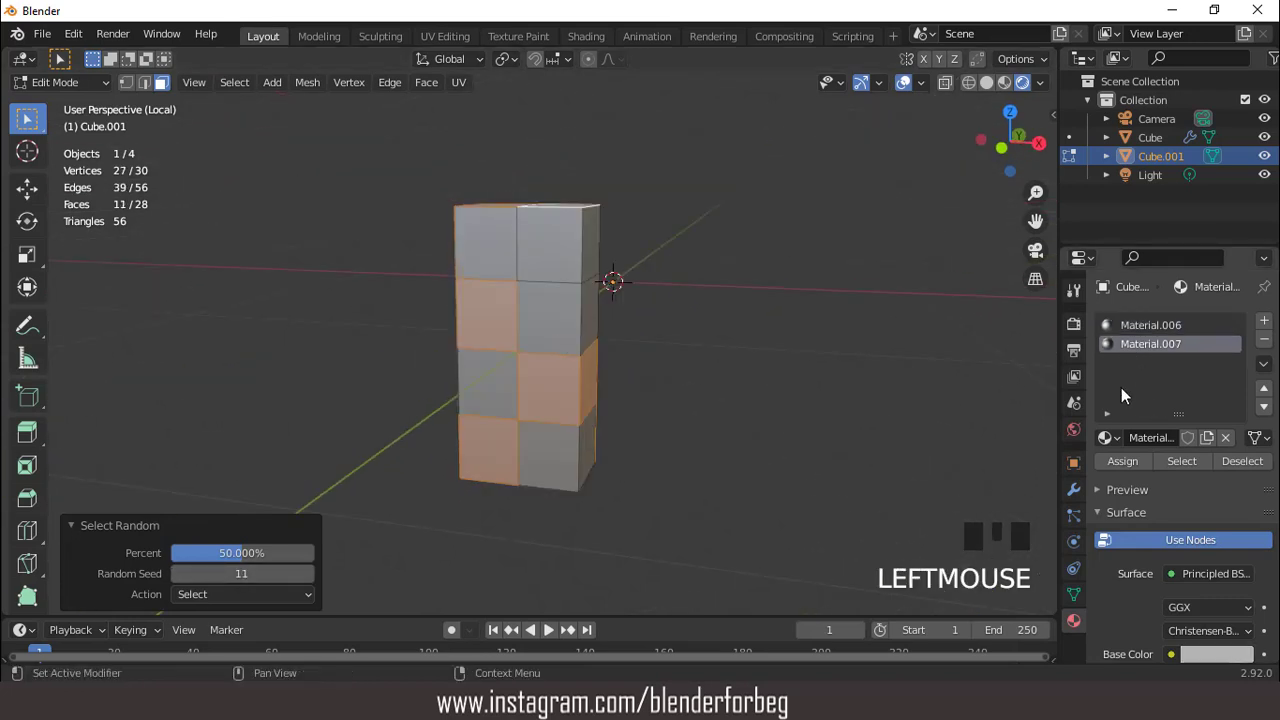
left_click(1122, 461)
left_click(734, 220)
middle_click_drag(734, 220, 534, 260)
- Assign Material.007 to the upper-right face on the latch block's front
key("KP_Divide")
scroll(573, 282, "down", 4)
scroll(581, 314, "up", 2)
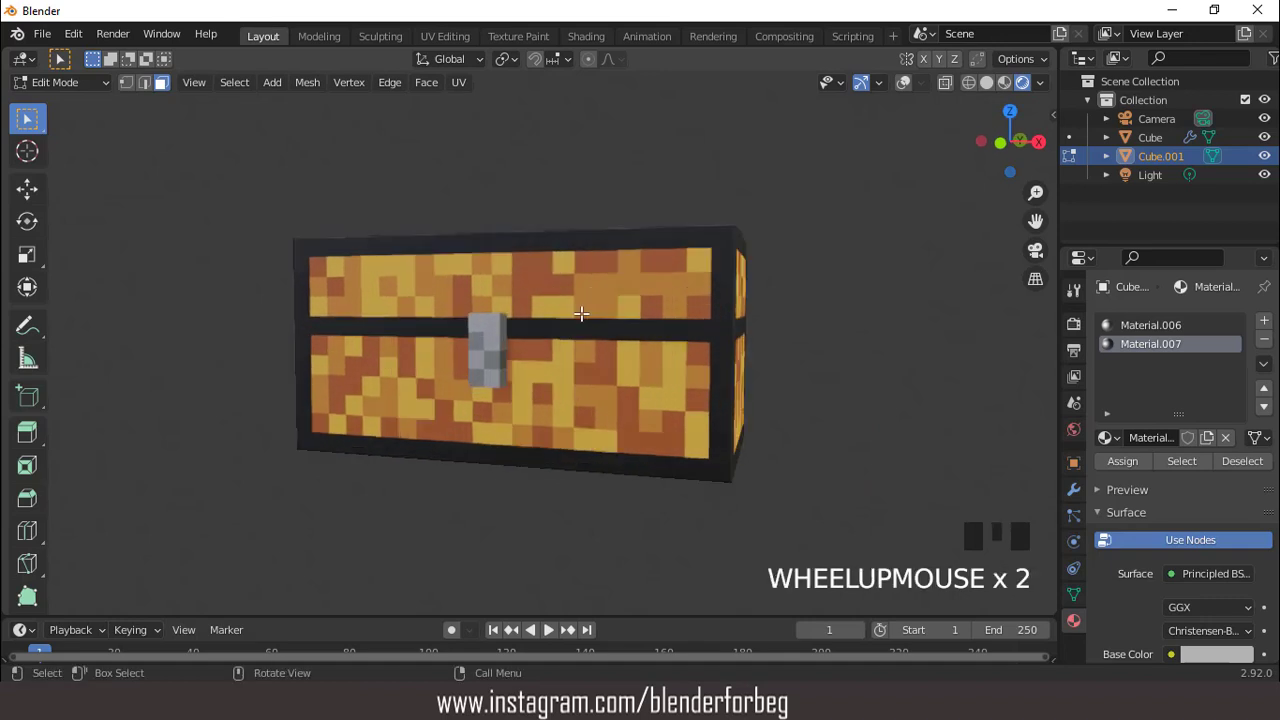
scroll(581, 314, "up", 2)
key("KP_Divide")
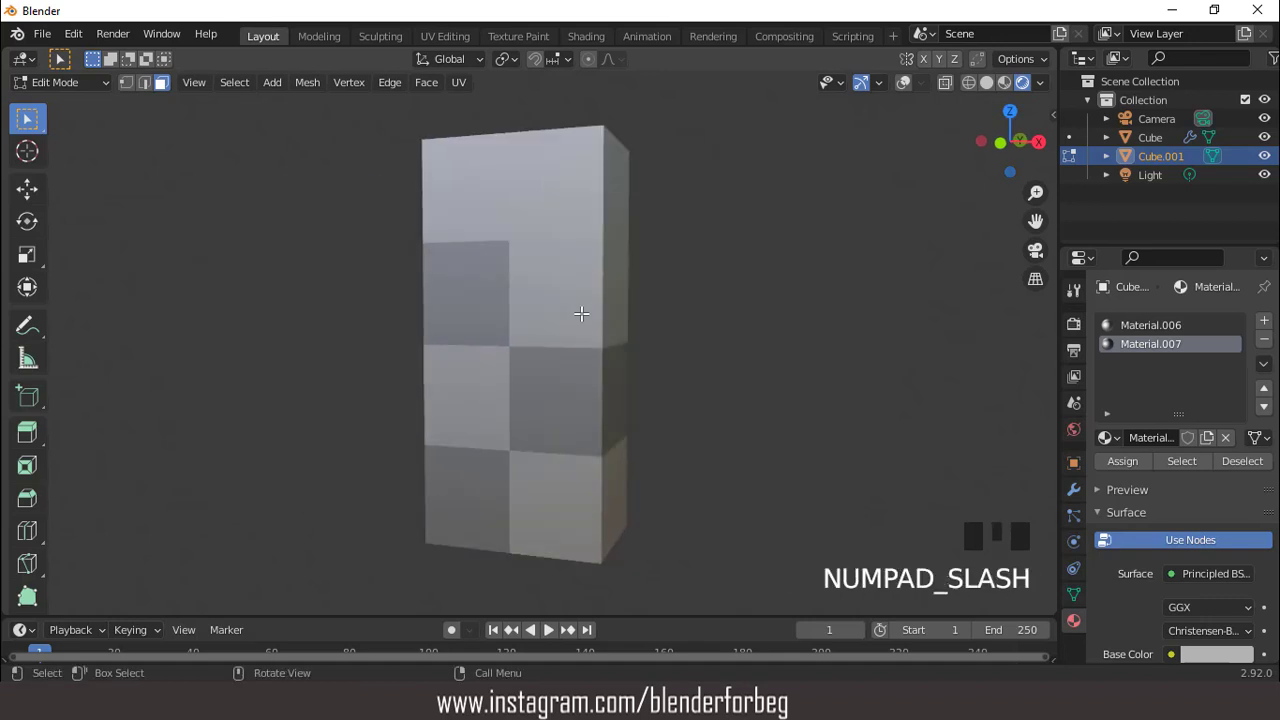
key("KP_1")
left_click(904, 83)
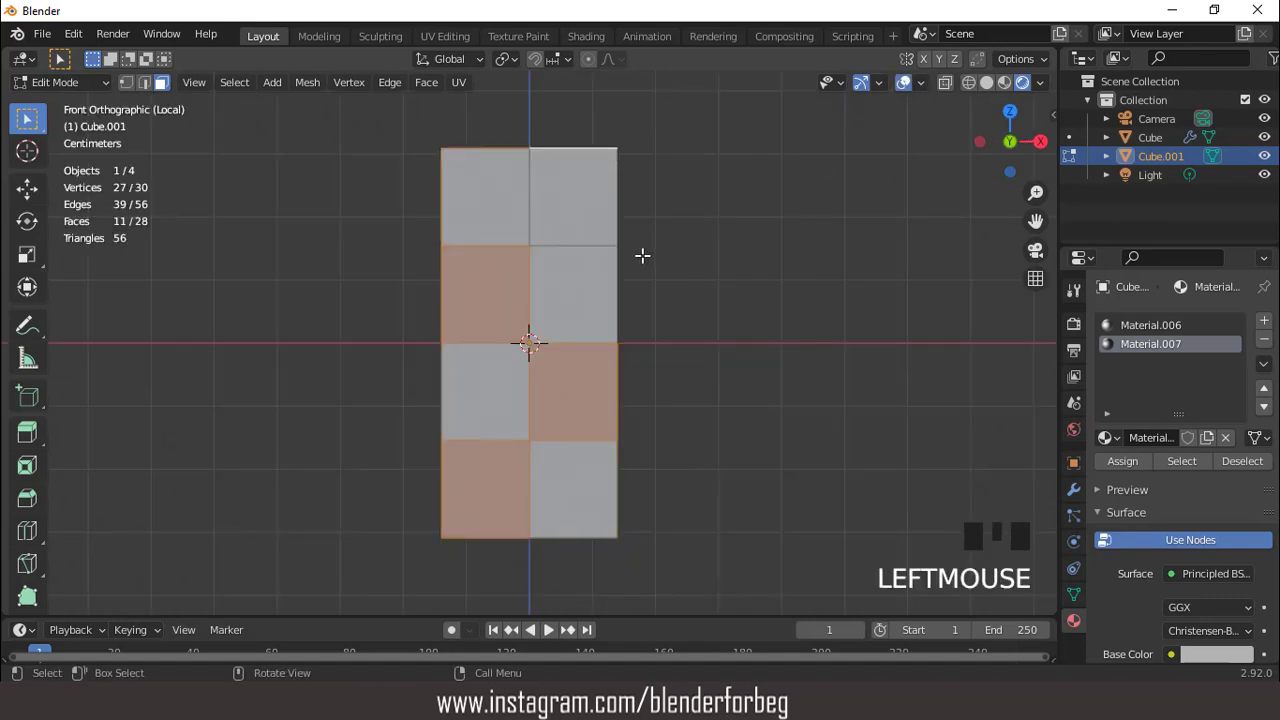
scroll(642, 256, "down", 3)
left_click(568, 228)
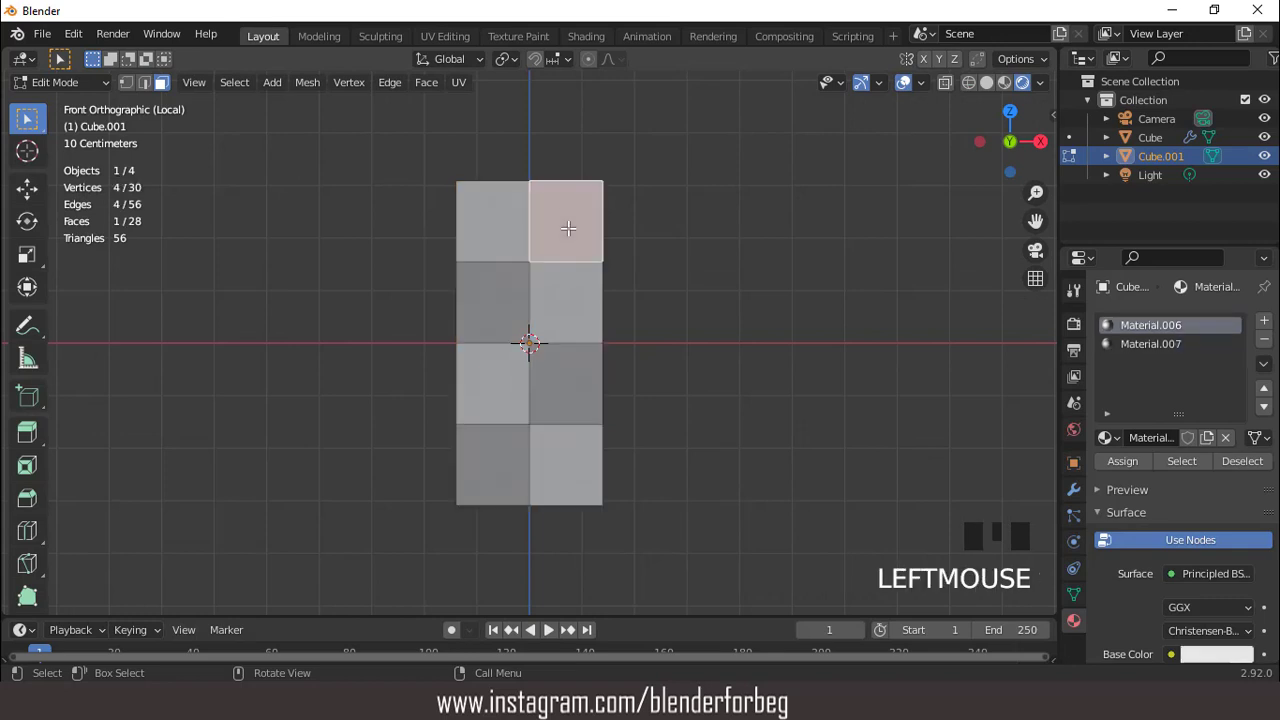
left_click(1140, 344)
left_click(1122, 461)
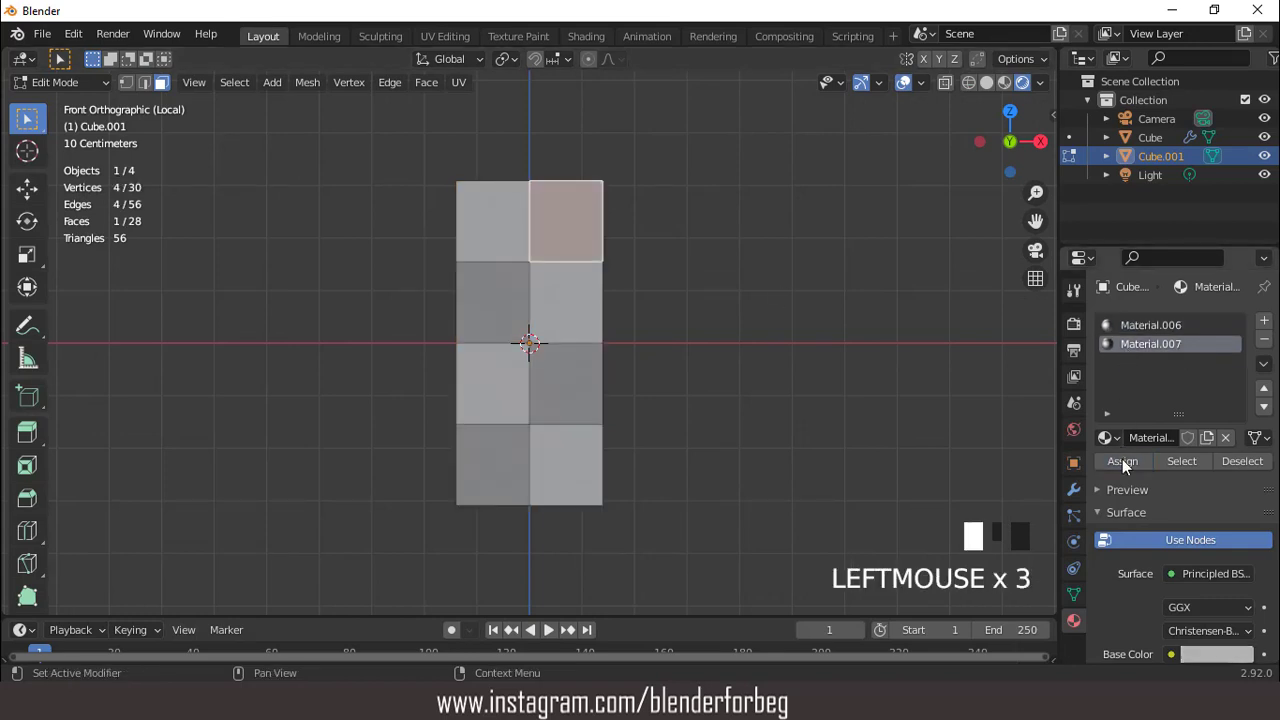
- Assign Material.006 to the third face from the top on the latch block's right side
middle_click_drag(760, 271, 598, 323)
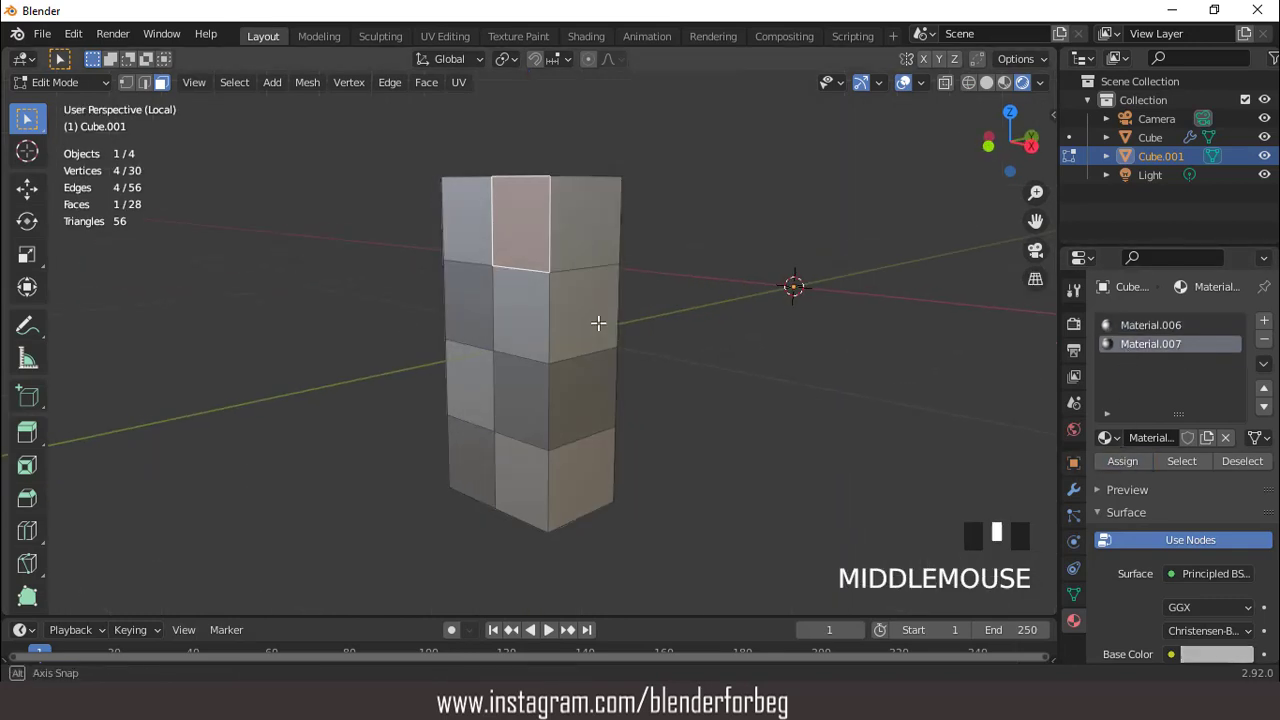
left_click(591, 385)
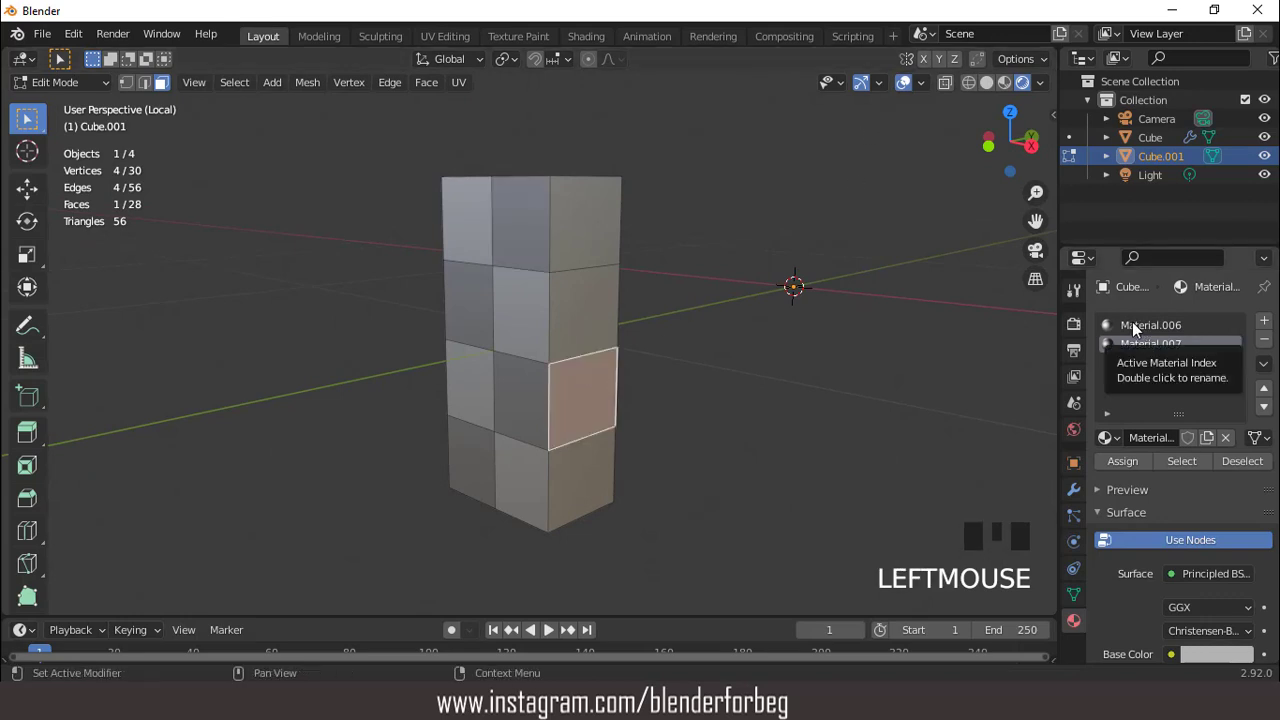
left_click(1132, 322)
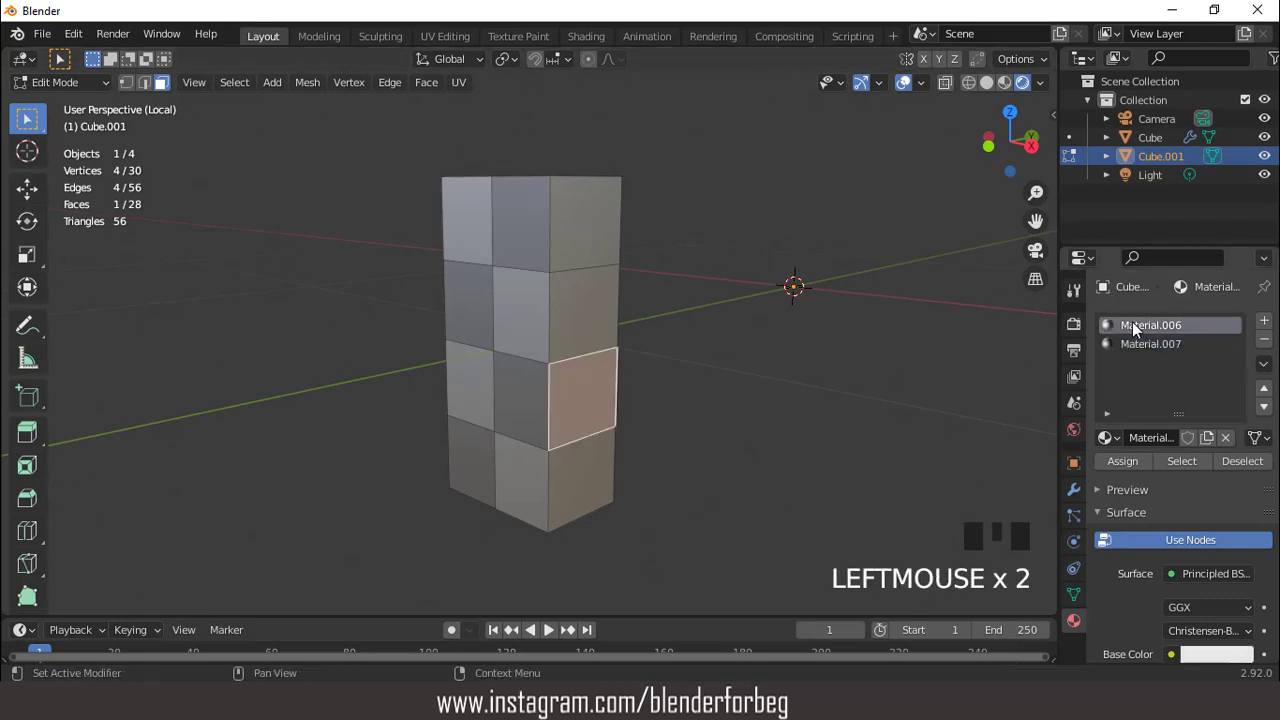
left_click(1123, 462)
- Assign Material.007 to the second and the bottom face on the latch block's right side
left_click(580, 310)
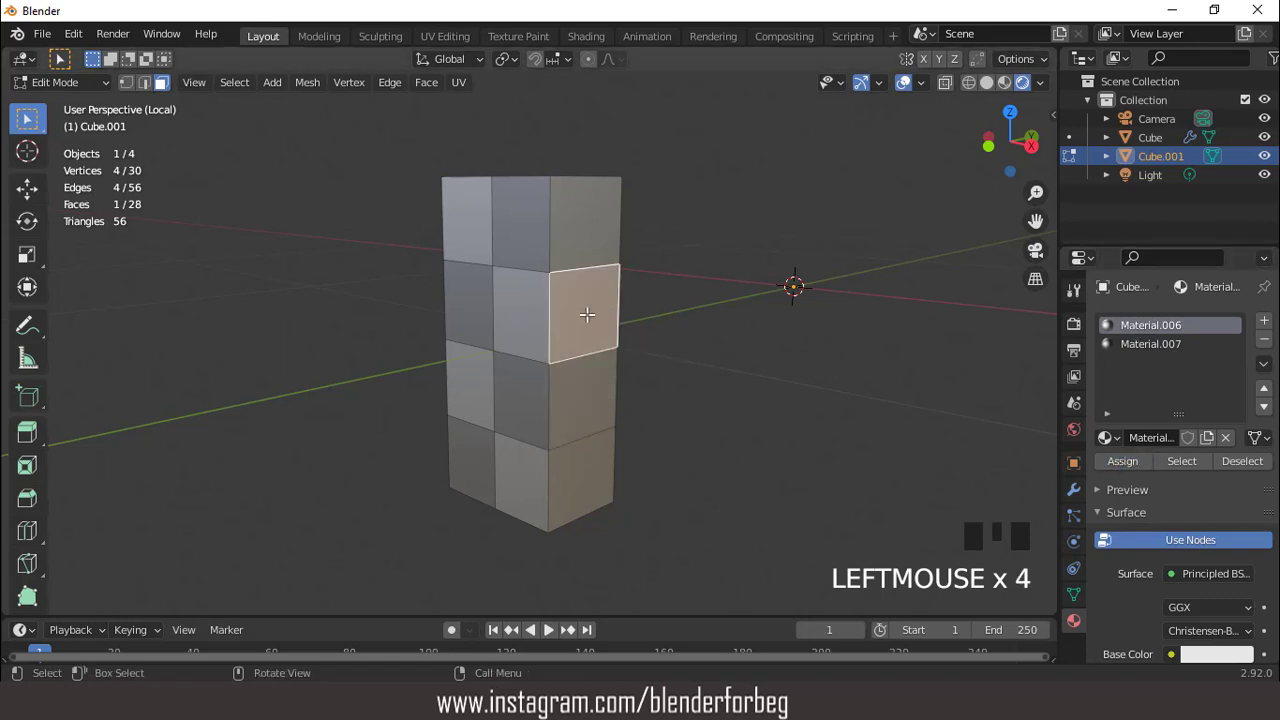
left_click(1150, 344)
left_click(1118, 461)
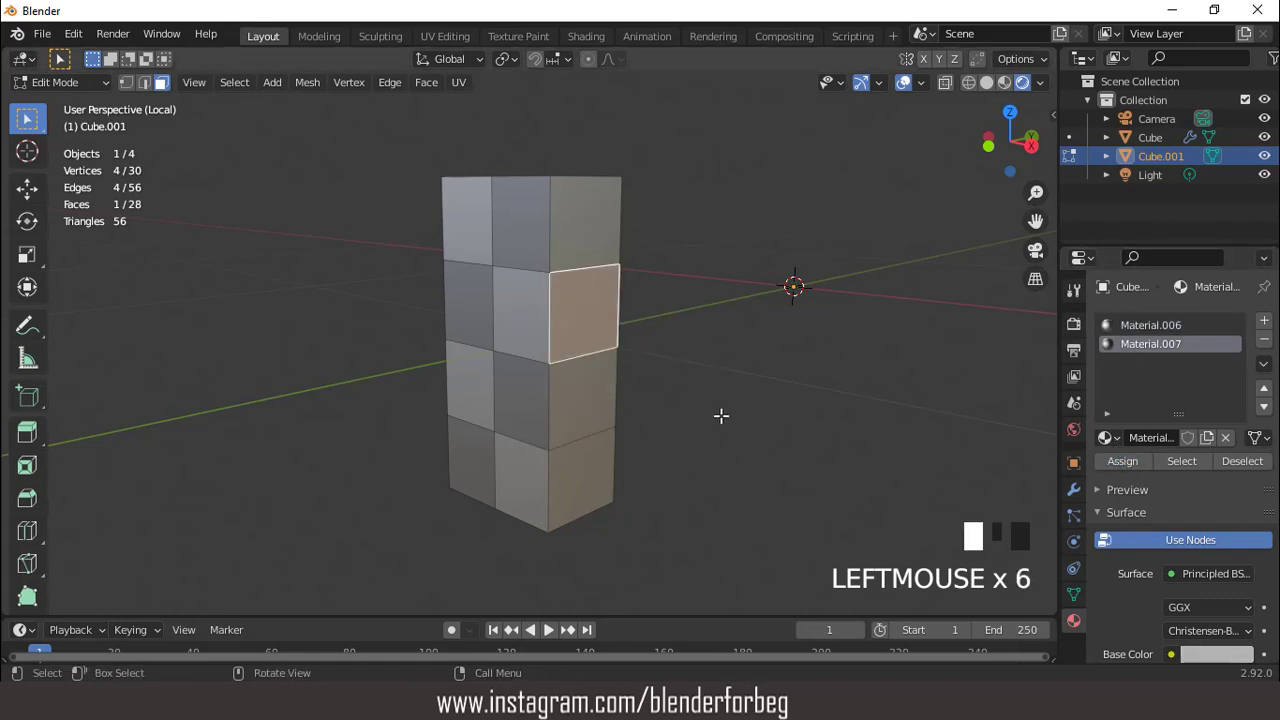
left_click(595, 472)
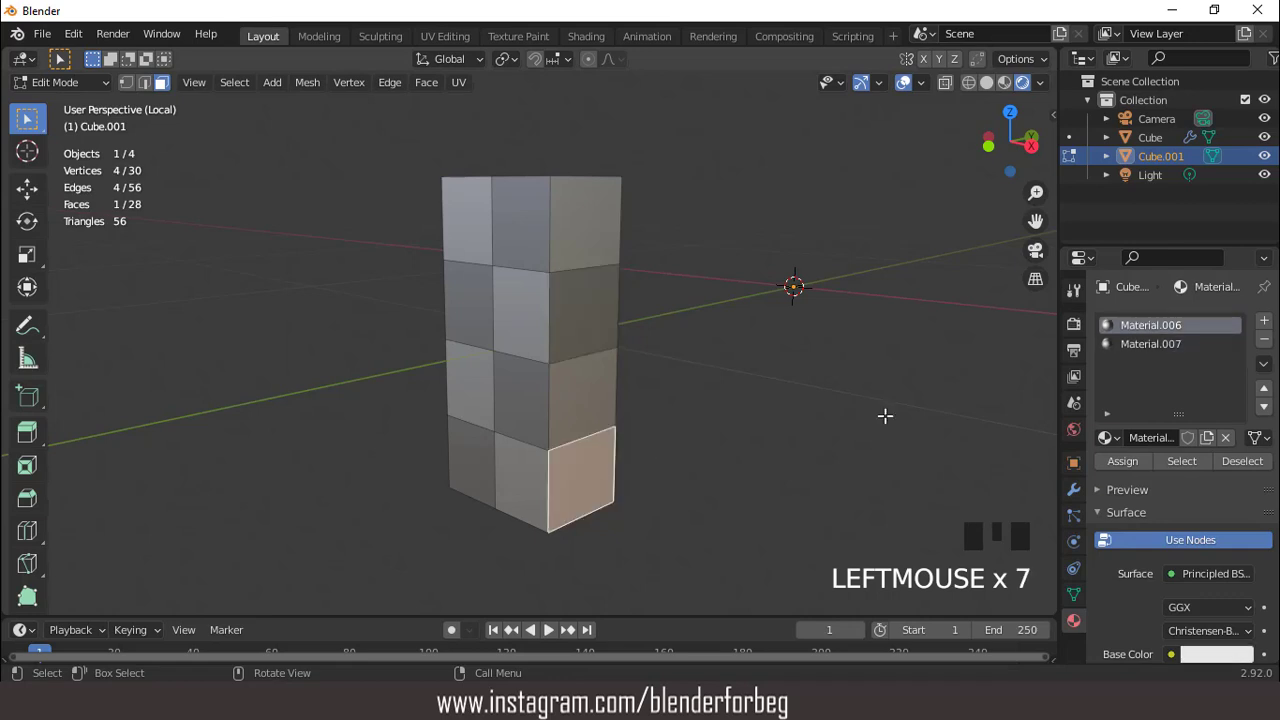
left_click(1143, 343)
left_click(1125, 460)
- Assign Material.006 to the right half of the latch block's top
middle_click_drag(690, 345, 506, 222)
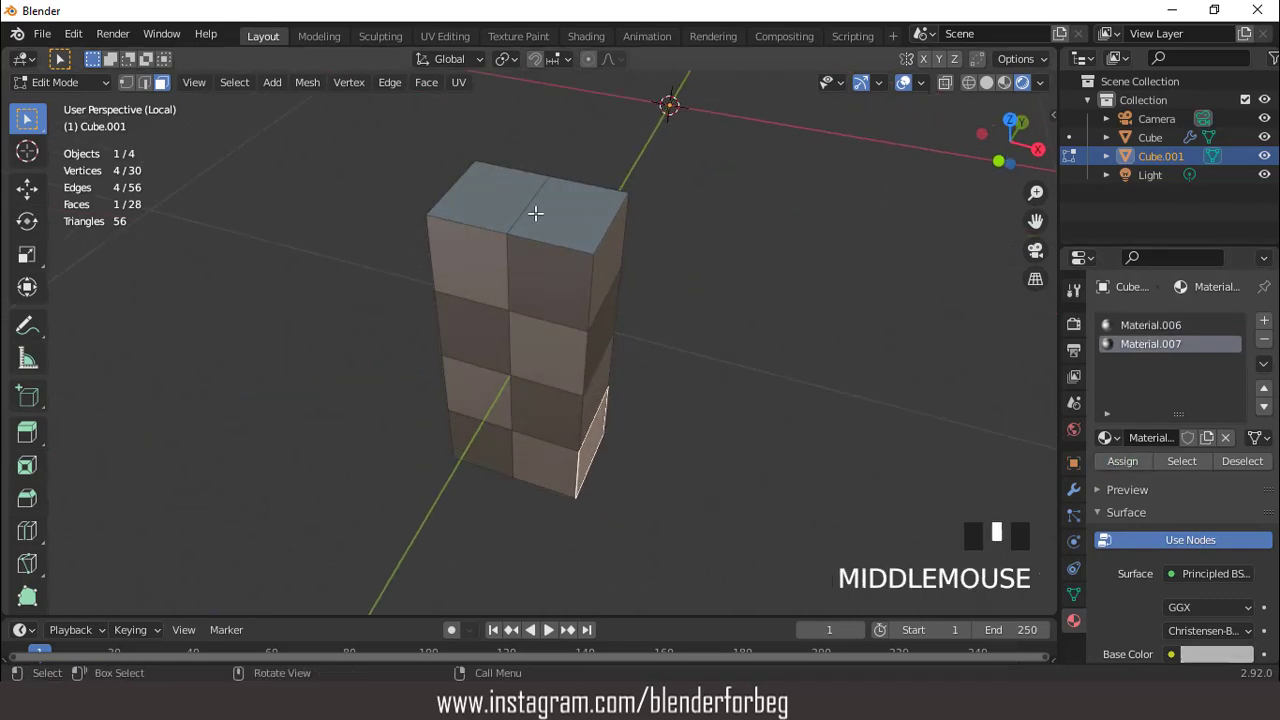
left_click(535, 213)
left_click(1130, 326)
left_click(1124, 461)
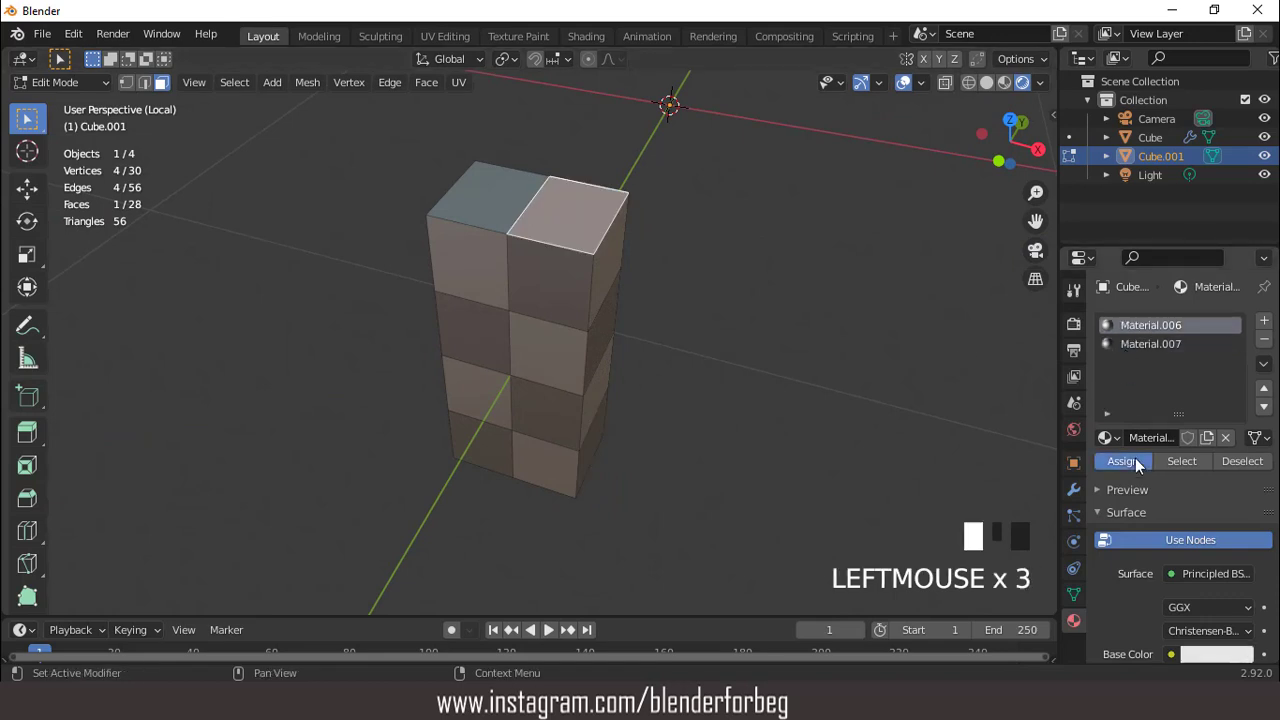
- Assign Material.007 to the third face from the top on the latch block's left side
middle_click_drag(760, 277, 700, 235)
left_click(624, 215)
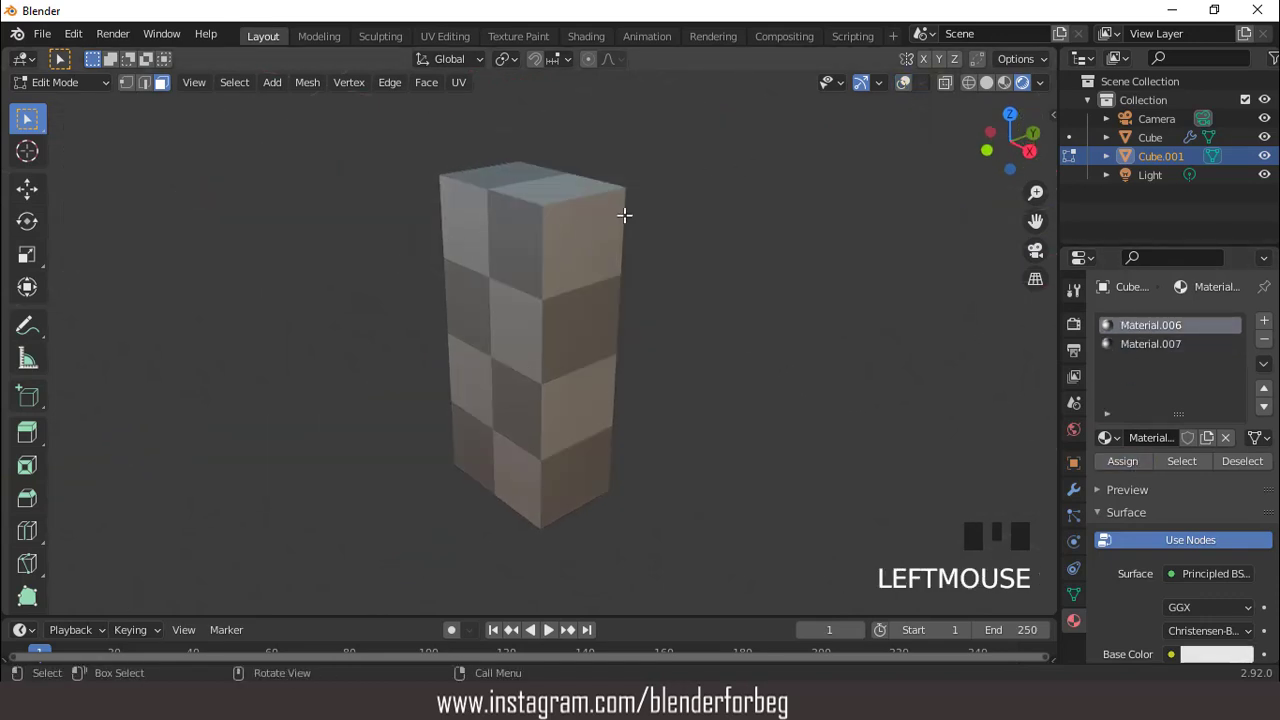
middle_click_drag(624, 215, 809, 211)
left_click(903, 82)
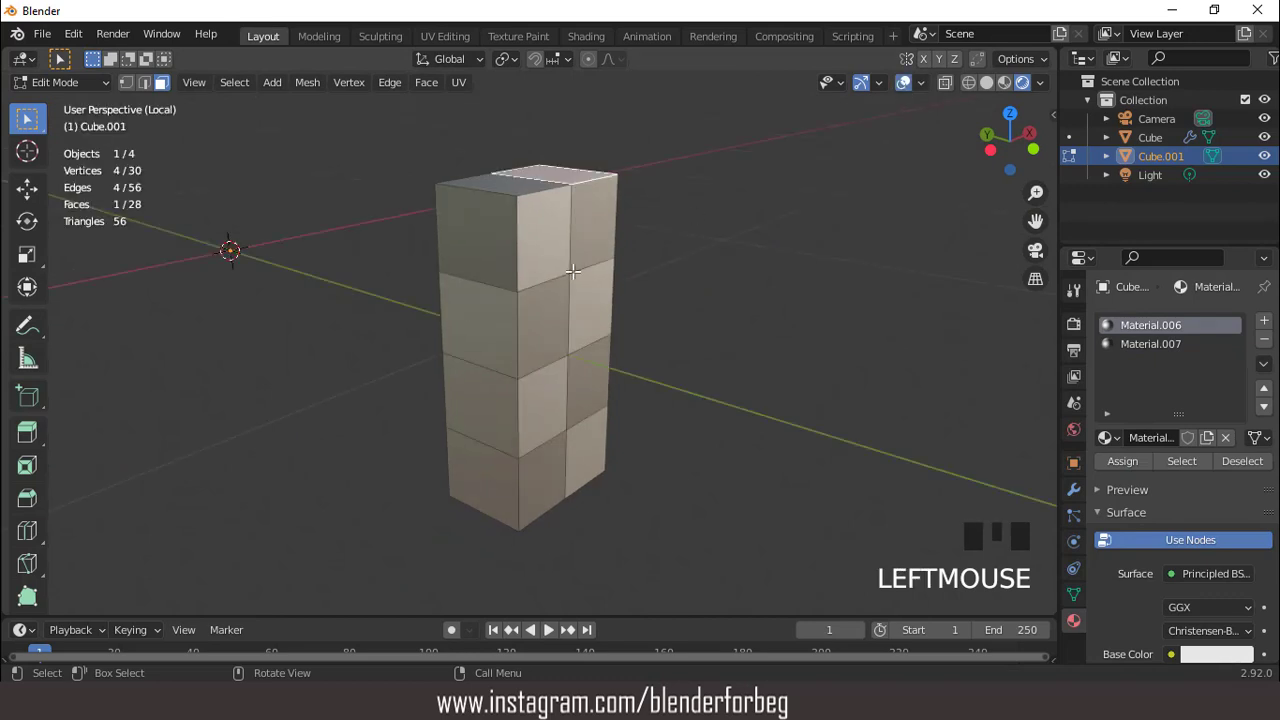
scroll(572, 271, "up", 1)
scroll(571, 275, "down", 2)
left_click(510, 386)
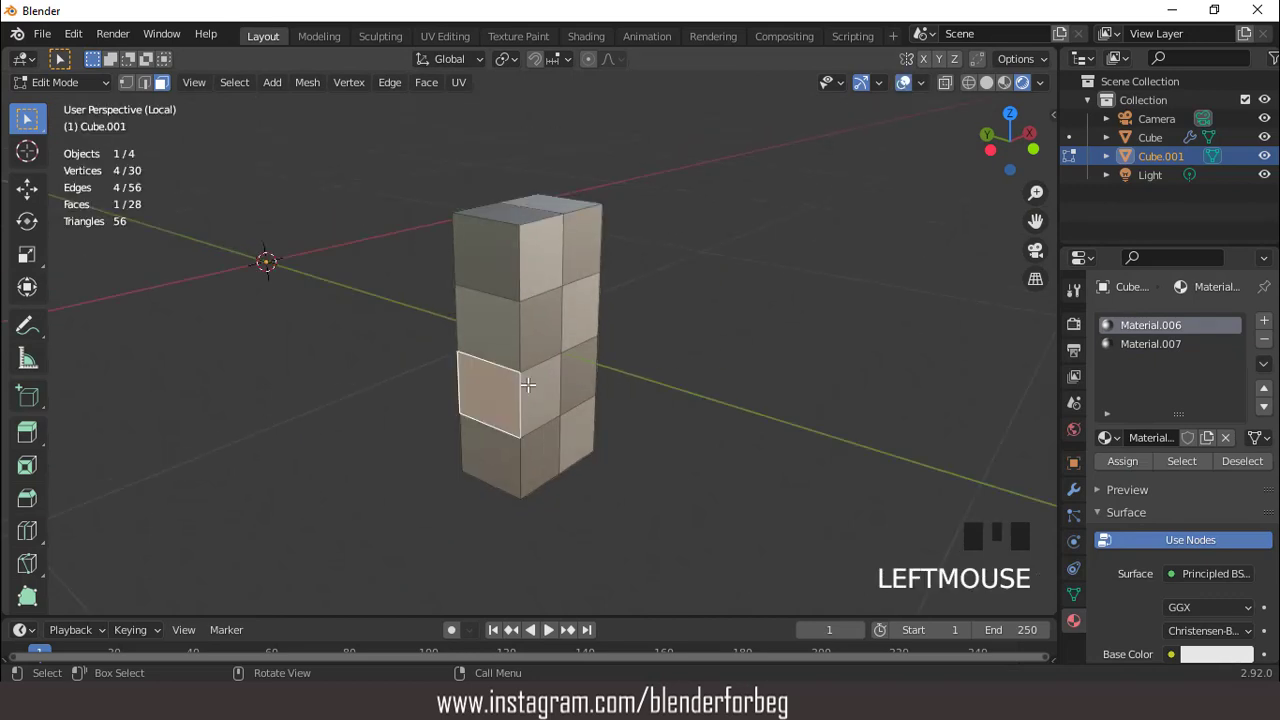
left_click(1117, 339)
left_click(1116, 462)
- In the second row of the latch block's back, assign Material.006 to one face and Material.007 to the face beside it
middle_click_drag(600, 371, 812, 330)
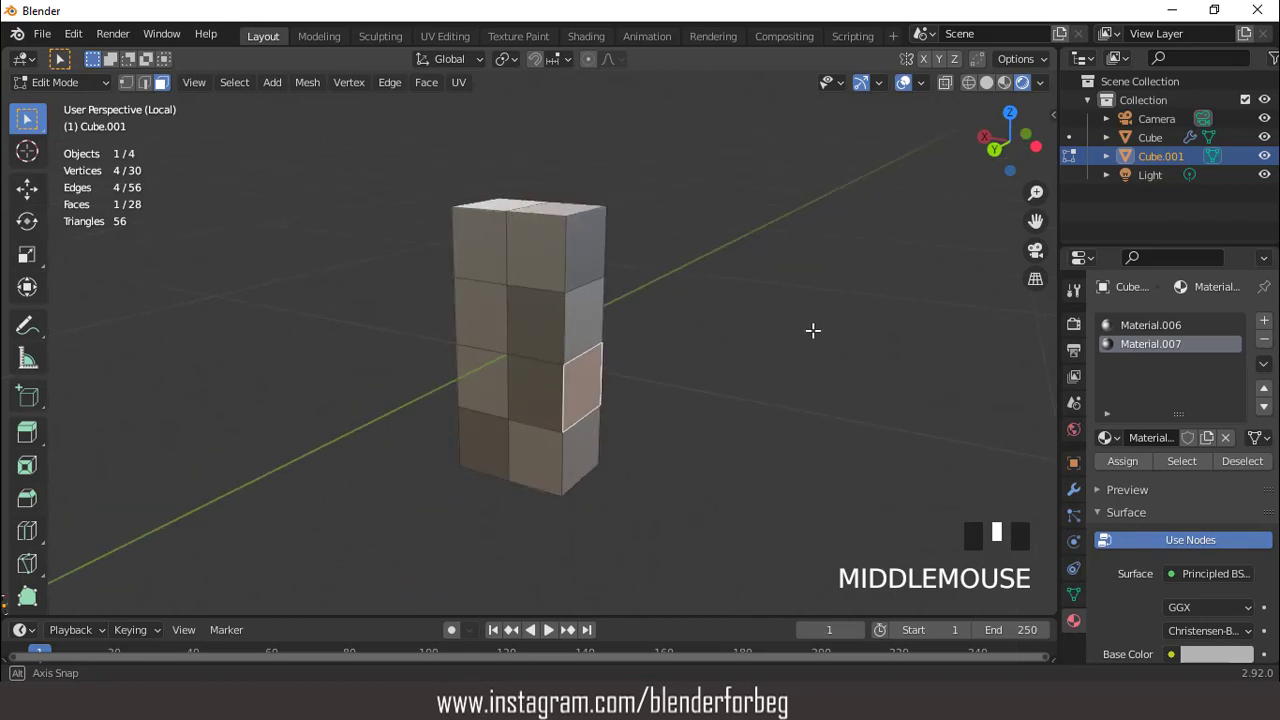
scroll(563, 334, "up", 2)
middle_click_drag(563, 334, 571, 331)
left_click(543, 329)
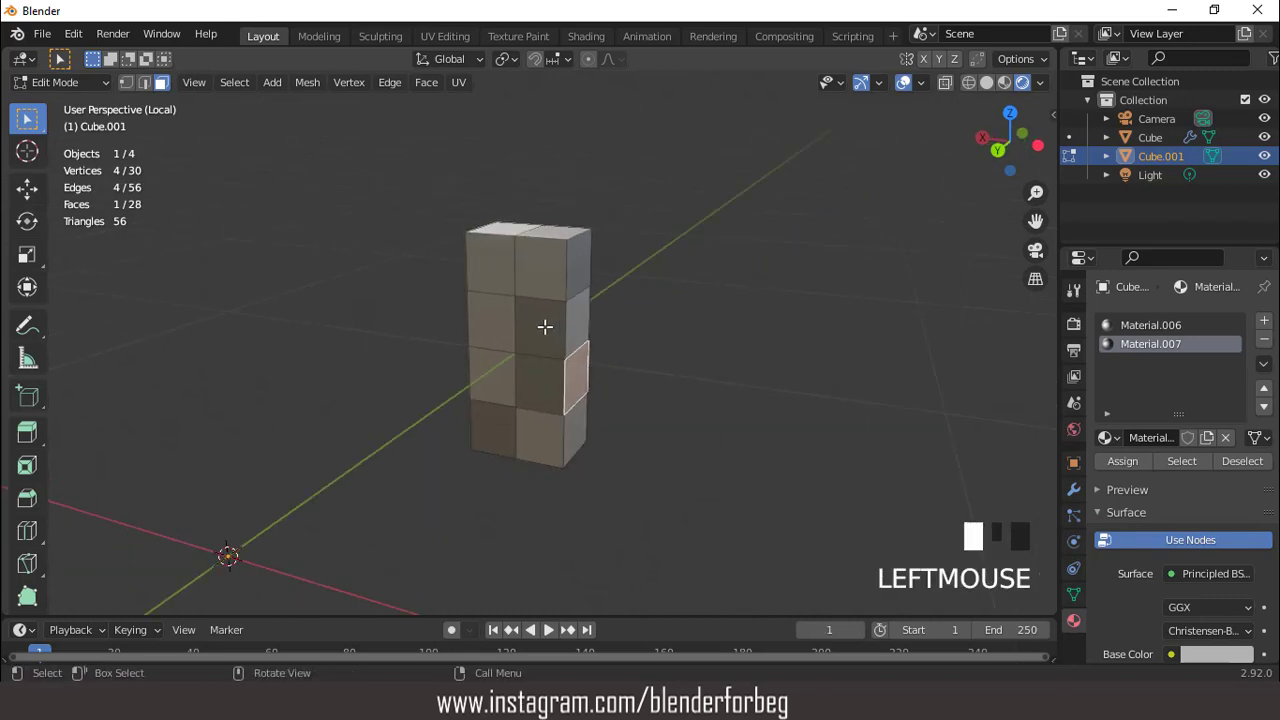
left_click(1140, 325)
left_click(1122, 461)
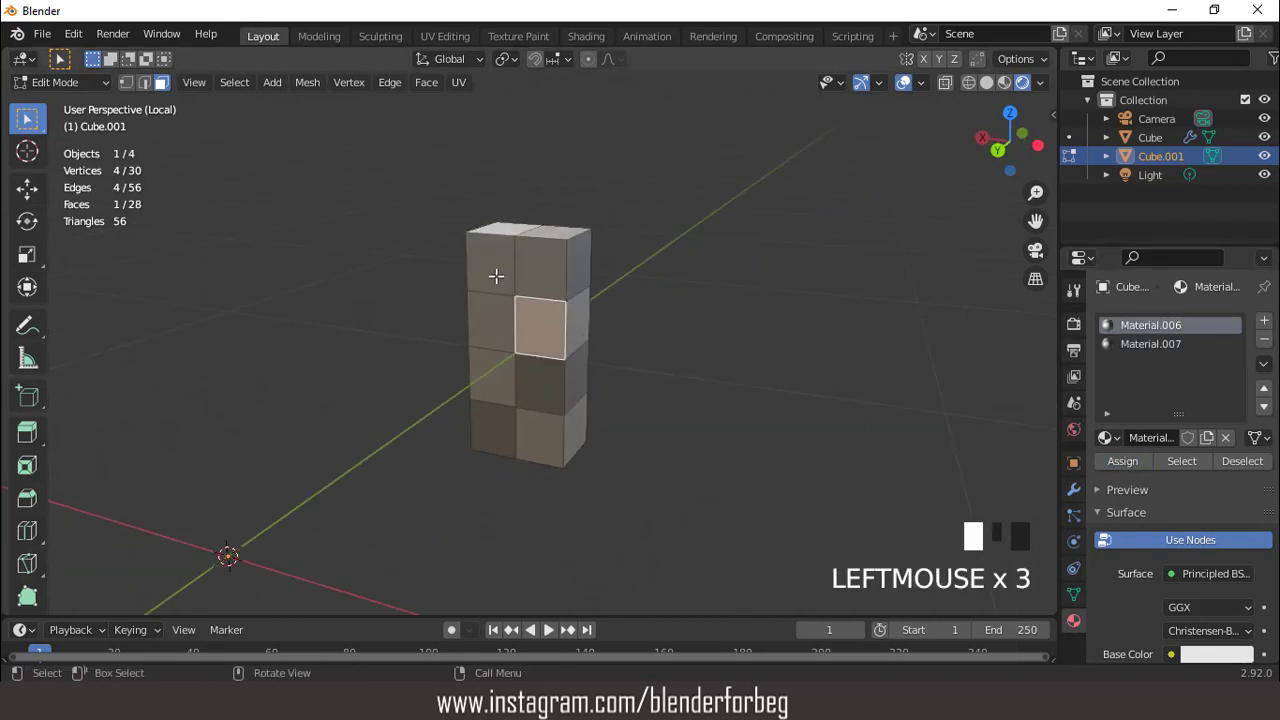
left_click(487, 315)
left_click(1125, 344)
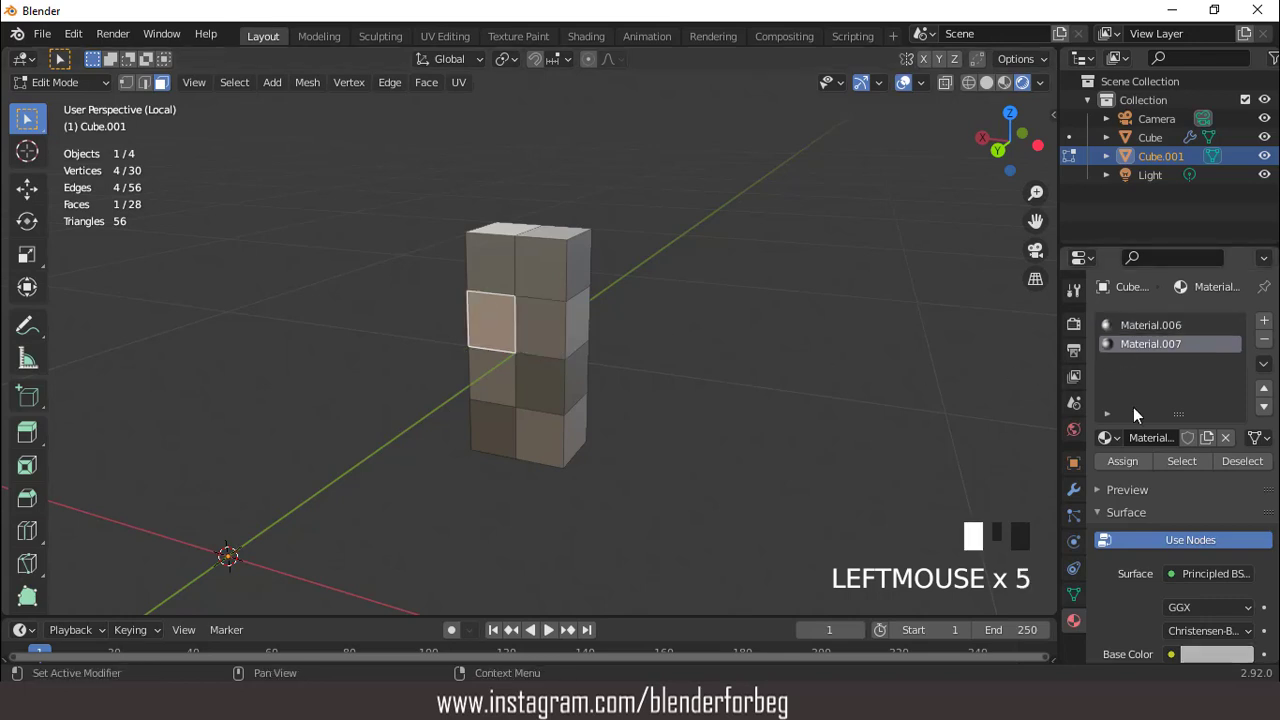
left_click(1124, 461)
- Exit the latch's local view to Object Mode and examine the whole chest with the overlays hidden
middle_click_drag(726, 251, 554, 301)
key("KP_Divide")
scroll(460, 195, "down", 2)
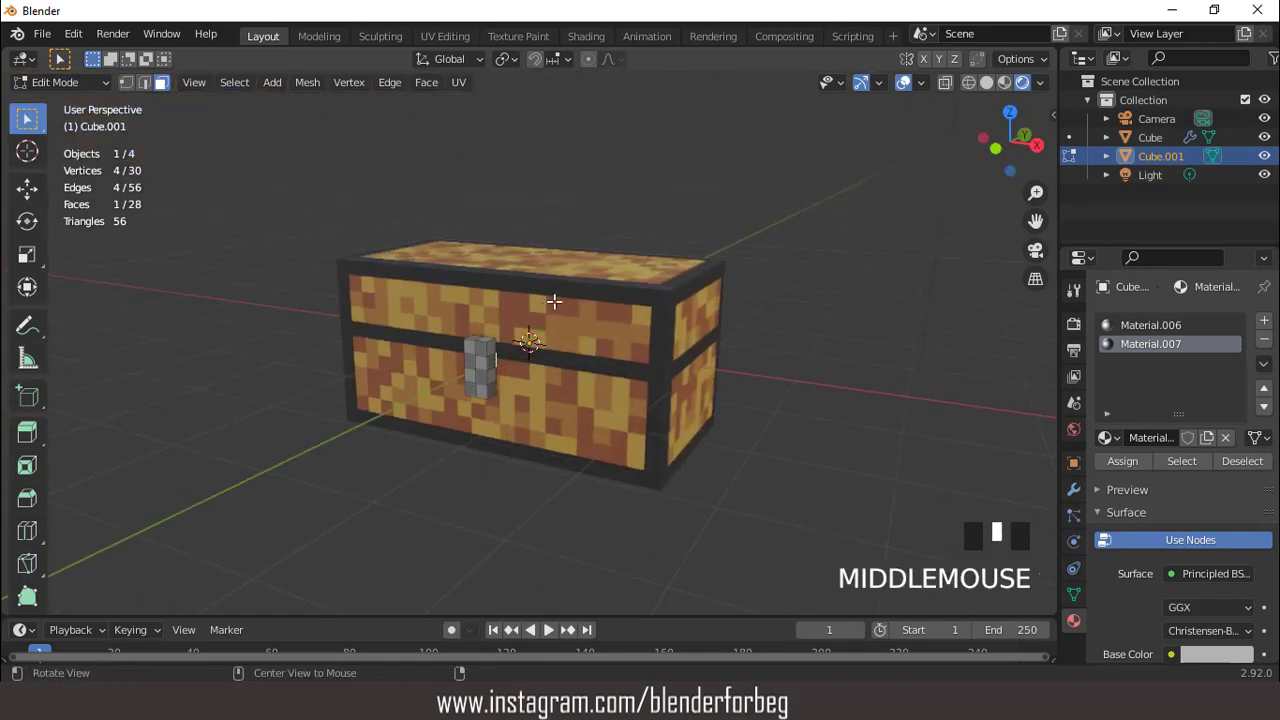
key("Tab")
scroll(767, 144, "up", 1)
left_click(847, 120)
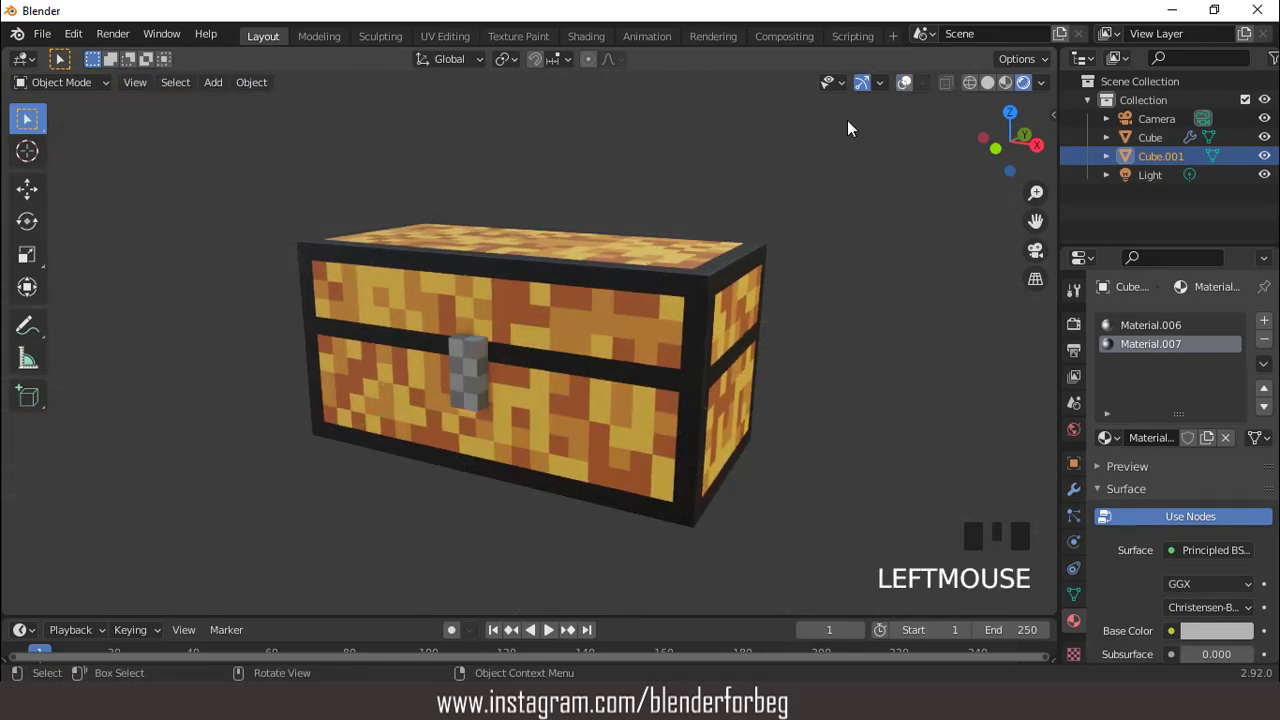
scroll(771, 216, "up", 2)
scroll(771, 216, "down", 3)
middle_click_drag(704, 221, 749, 217)
scroll(519, 297, "up", 2)
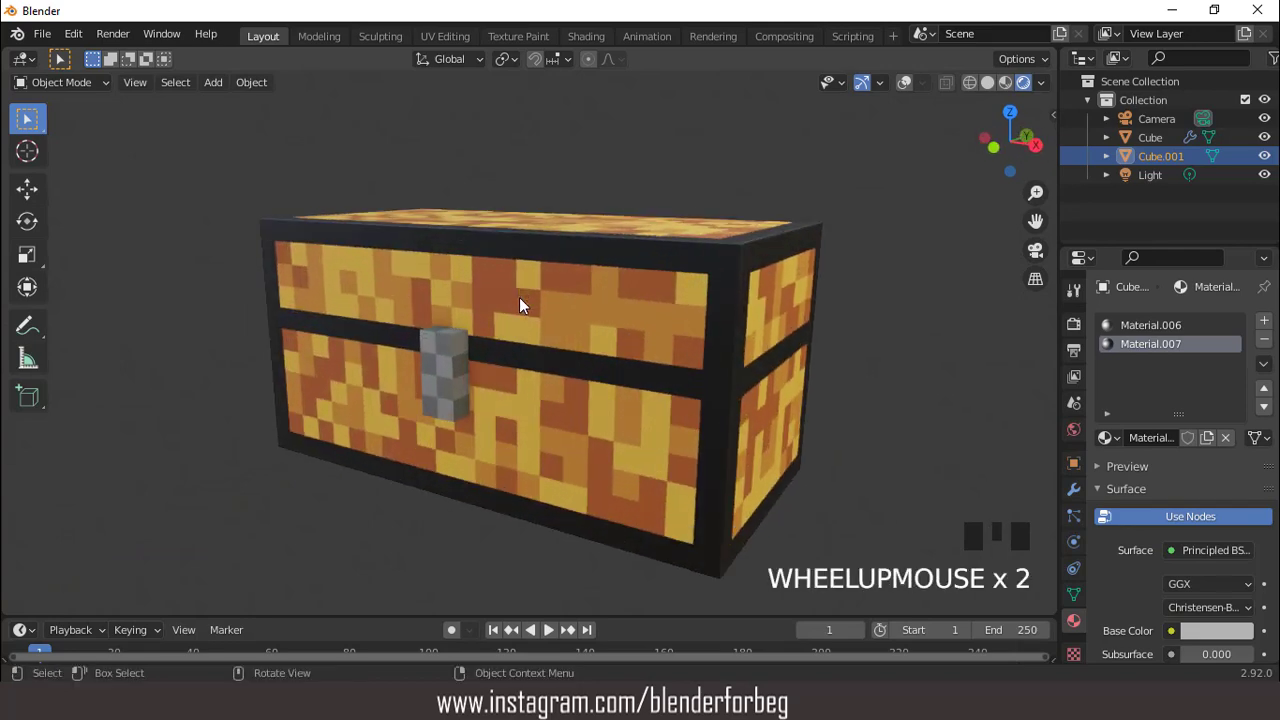
left_click(903, 84)
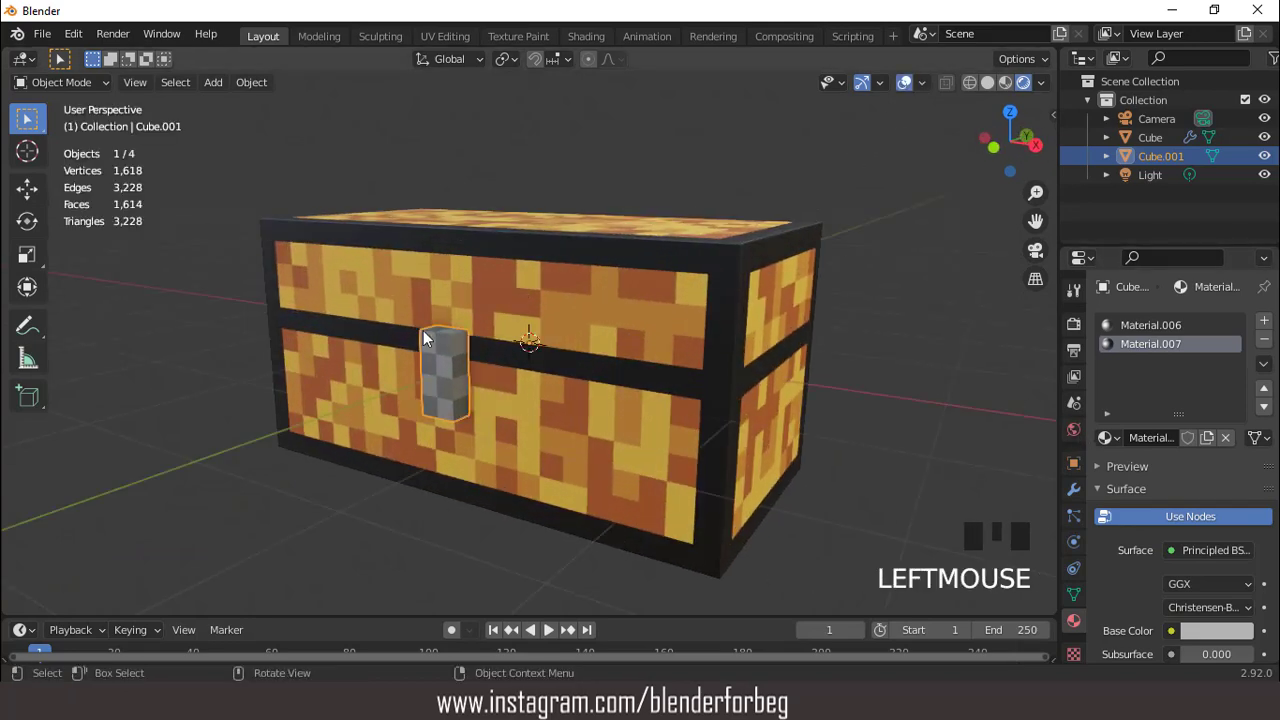
- Add a Bevel modifier to the latch and reduce its bevel amount to a thin edge
scroll(1010, 496, "up", 2)
left_click(1071, 488)
left_click(1113, 321)
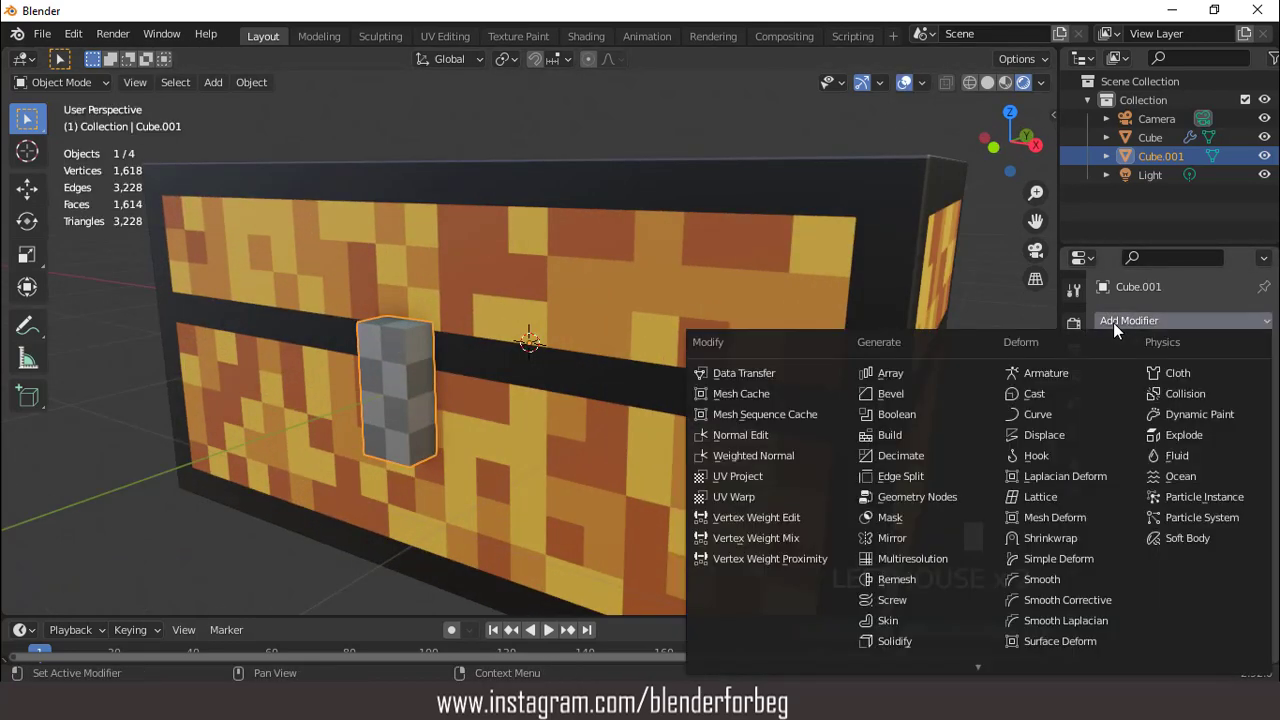
left_click(920, 393)
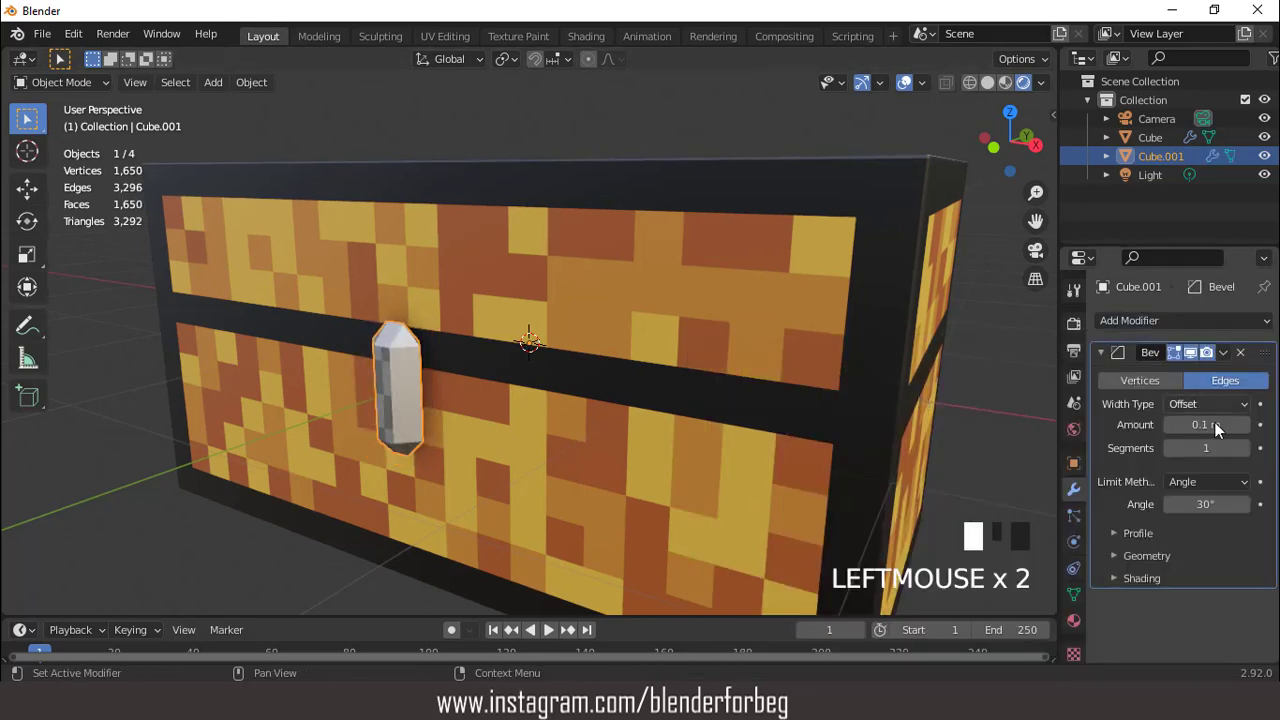
left_click_drag(1220, 427, 1200, 427)
- Enter Edit Mode on the chest body and clear its face selection
scroll(388, 296, "down", 2)
middle_click_drag(400, 290, 504, 294)
scroll(440, 330, "down", 3)
middle_click_drag(432, 330, 526, 292)
left_click(546, 296)
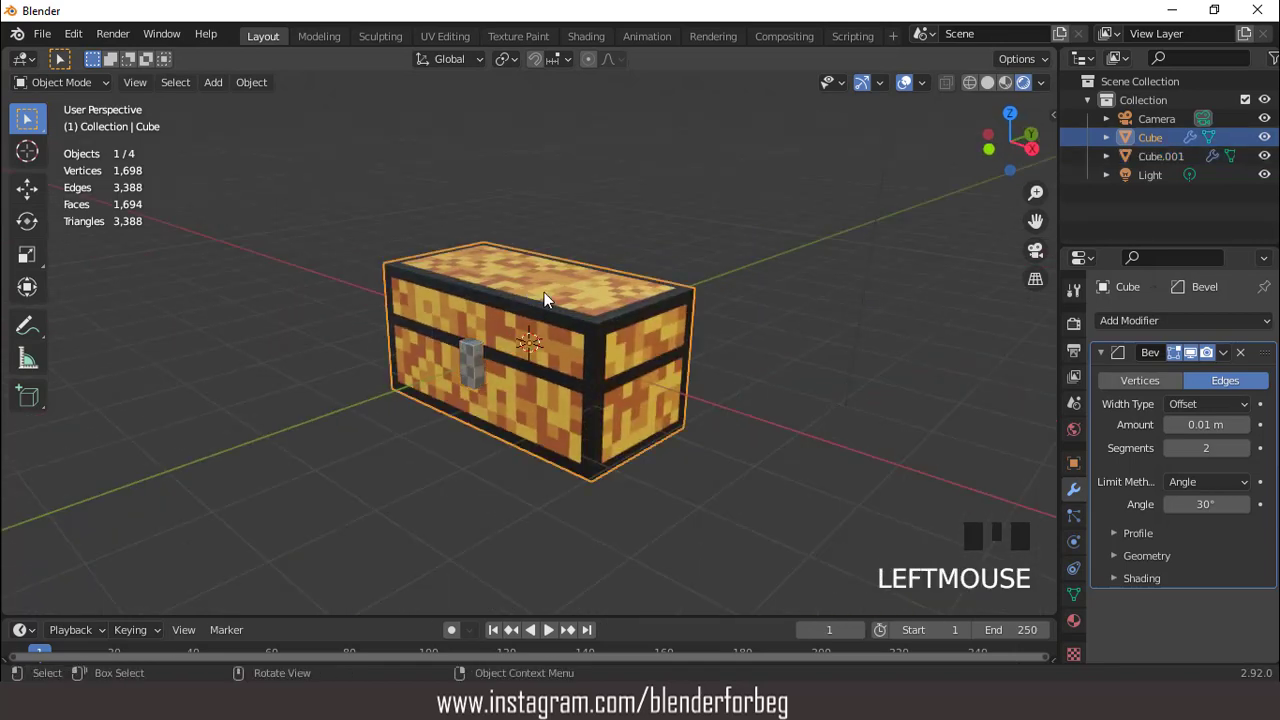
scroll(547, 296, "up", 4)
key("Tab")
scroll(626, 288, "down", 2)
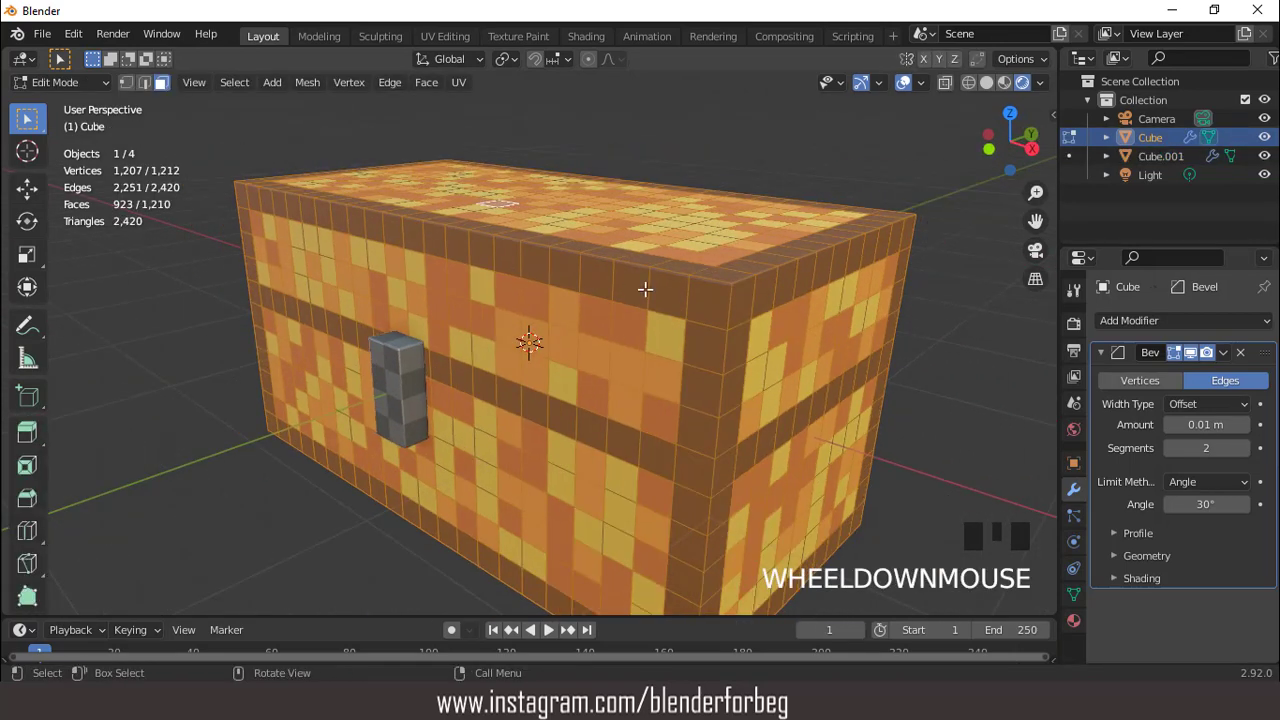
middle_click_drag(649, 289, 631, 295)
left_click(811, 204)
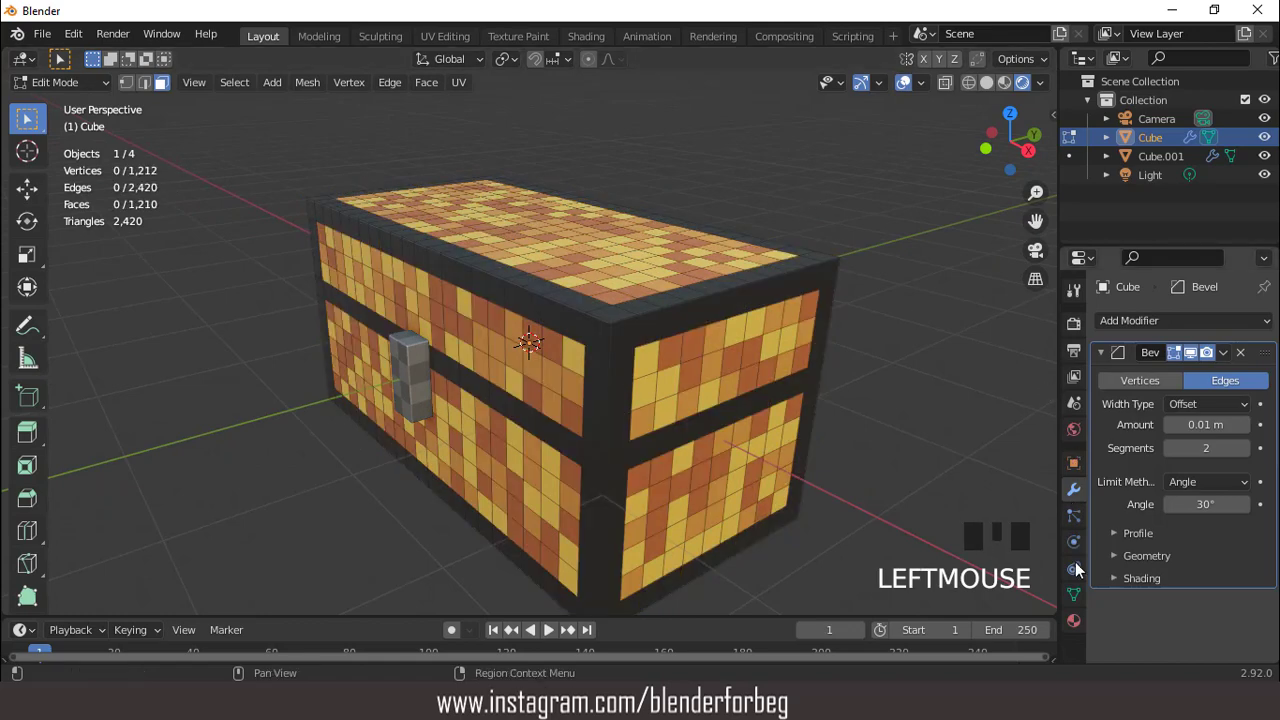
- Select all dark border faces of the chest by their material, Material.005
left_click(1073, 620)
left_click(1179, 461)
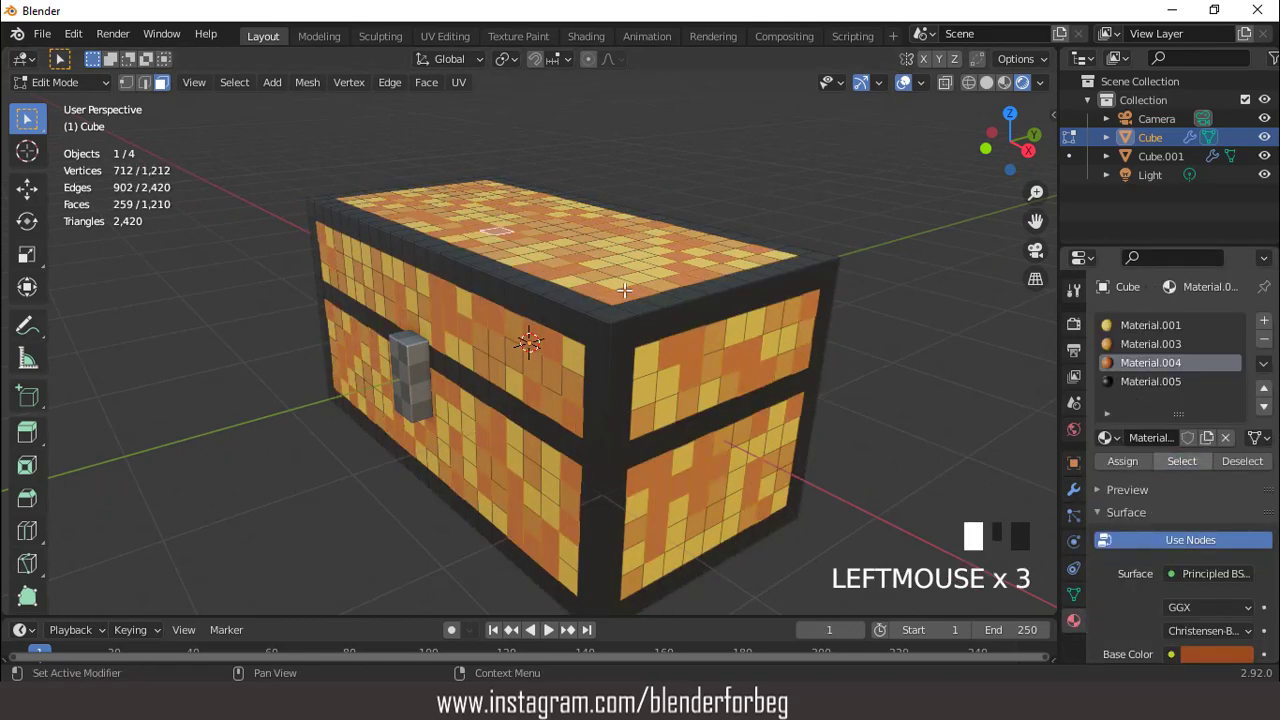
left_click(937, 263)
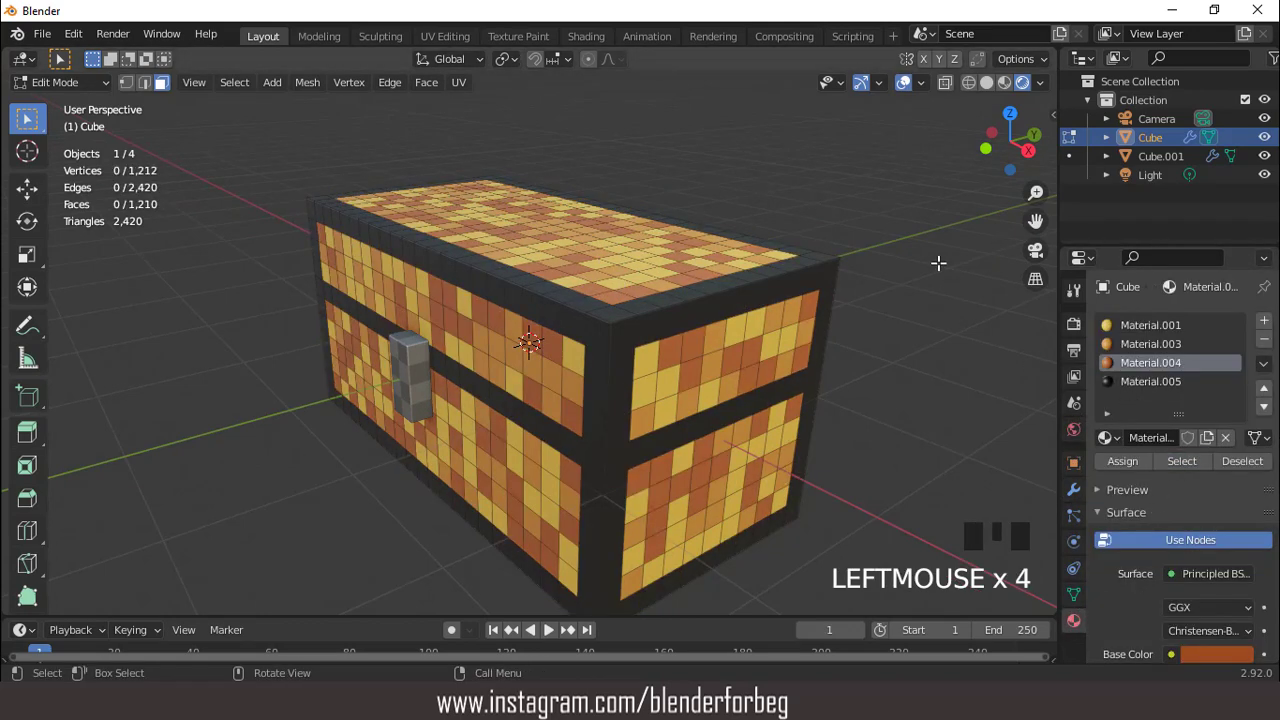
left_click(1137, 381)
left_click(1172, 459)
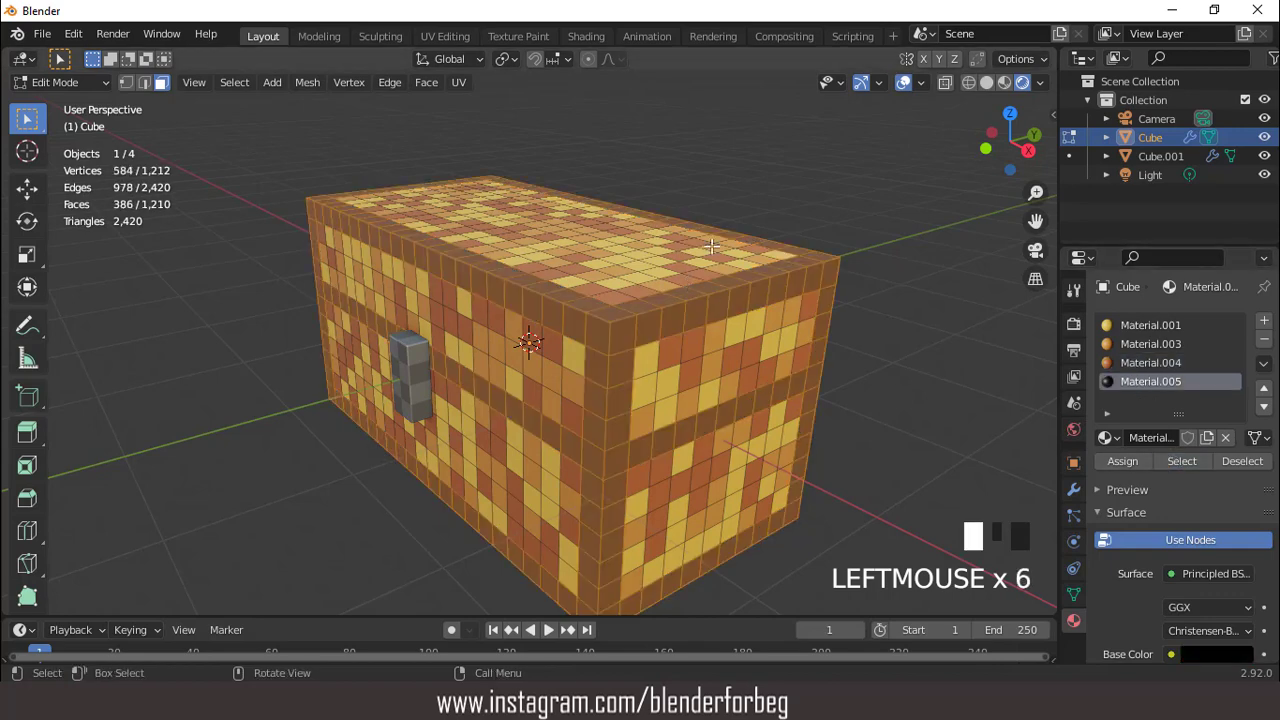
- In solid shading, separate the selected border faces into their own object and select it in Object Mode
left_click(986, 83)
mouse_move(770, 200)
middle_mouse_down()
mouse_move(614, 246)
mouse_move(650, 265)
middle_mouse_up()
key("p")
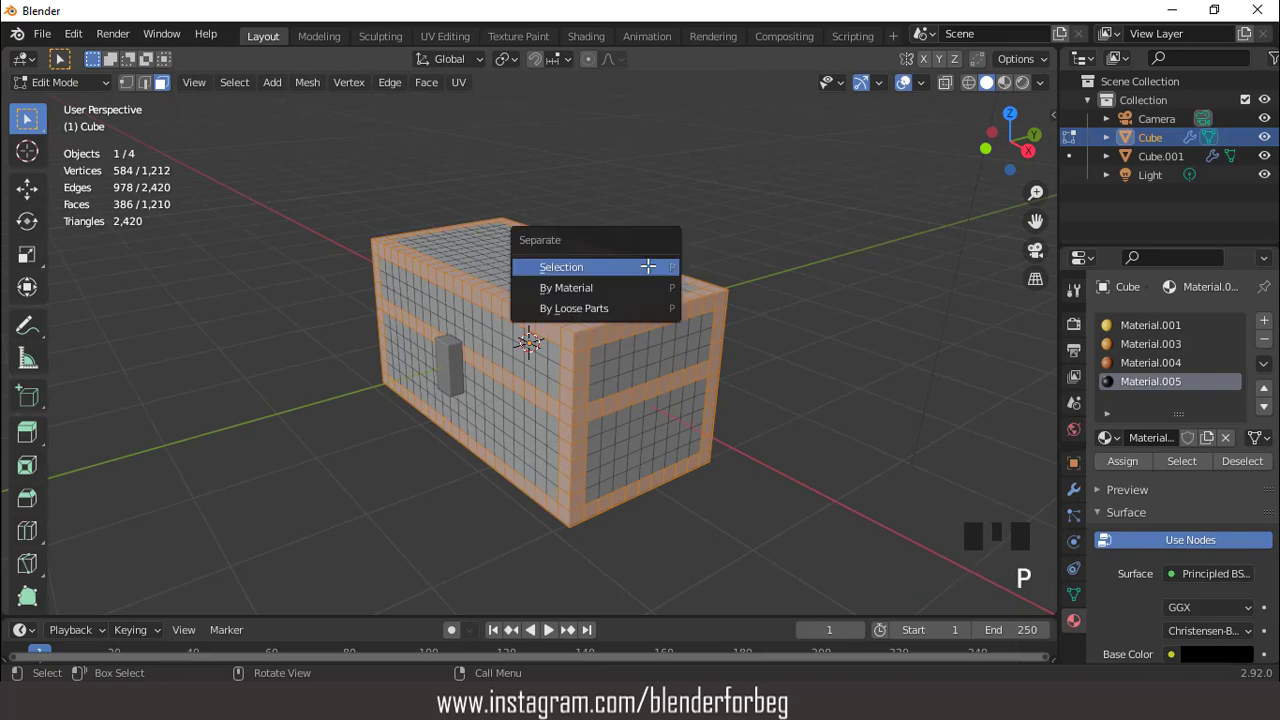
left_click(648, 267)
key("Tab")
left_click(634, 318)
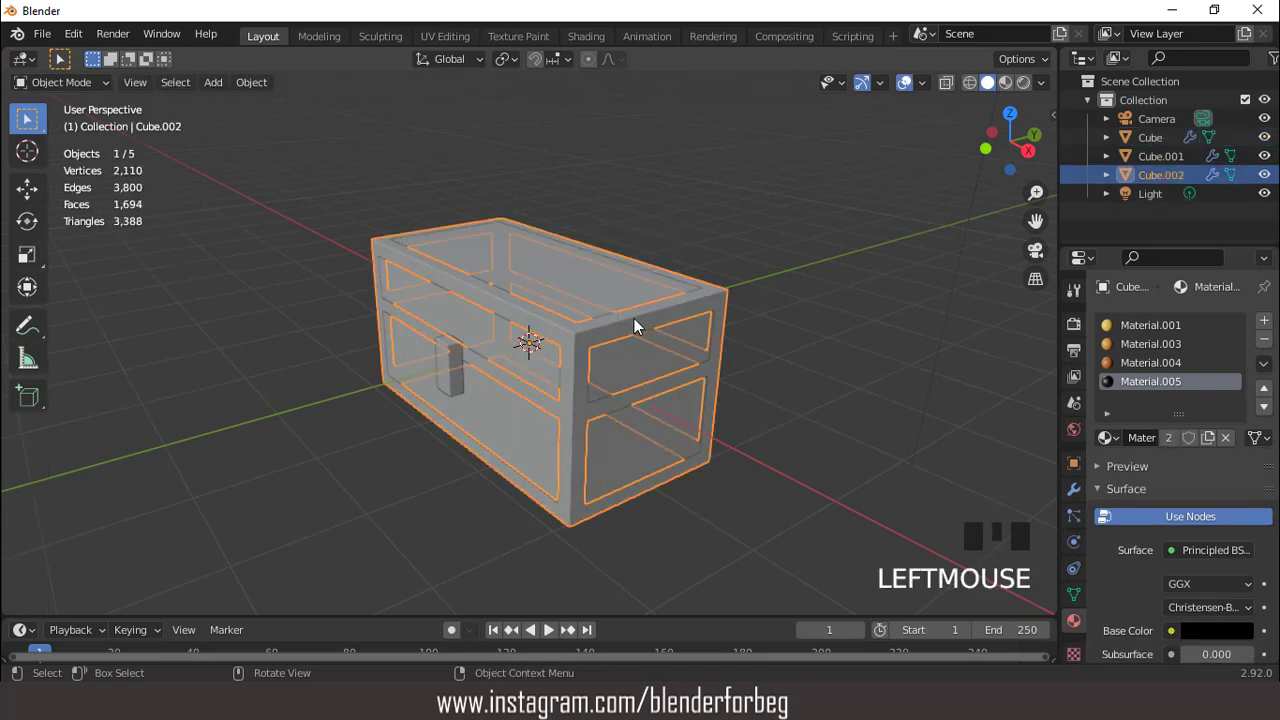
- Isolate the border frame and, in face-select Edit Mode, select the three outer faces of its upper front corner
key("KP_Divide")
key("Tab")
scroll(640, 312, "up", 3)
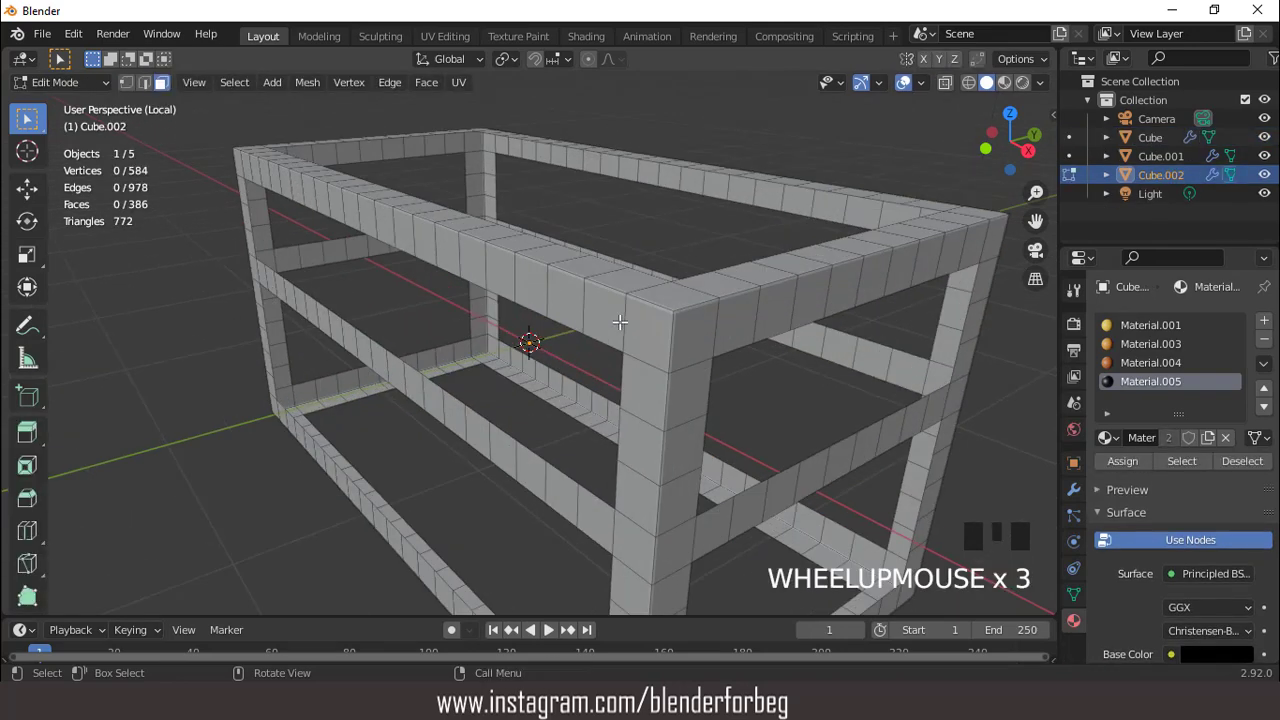
key("3")
left_click(651, 304)
left_click(655, 330, "shift")
left_click(690, 325, "shift")
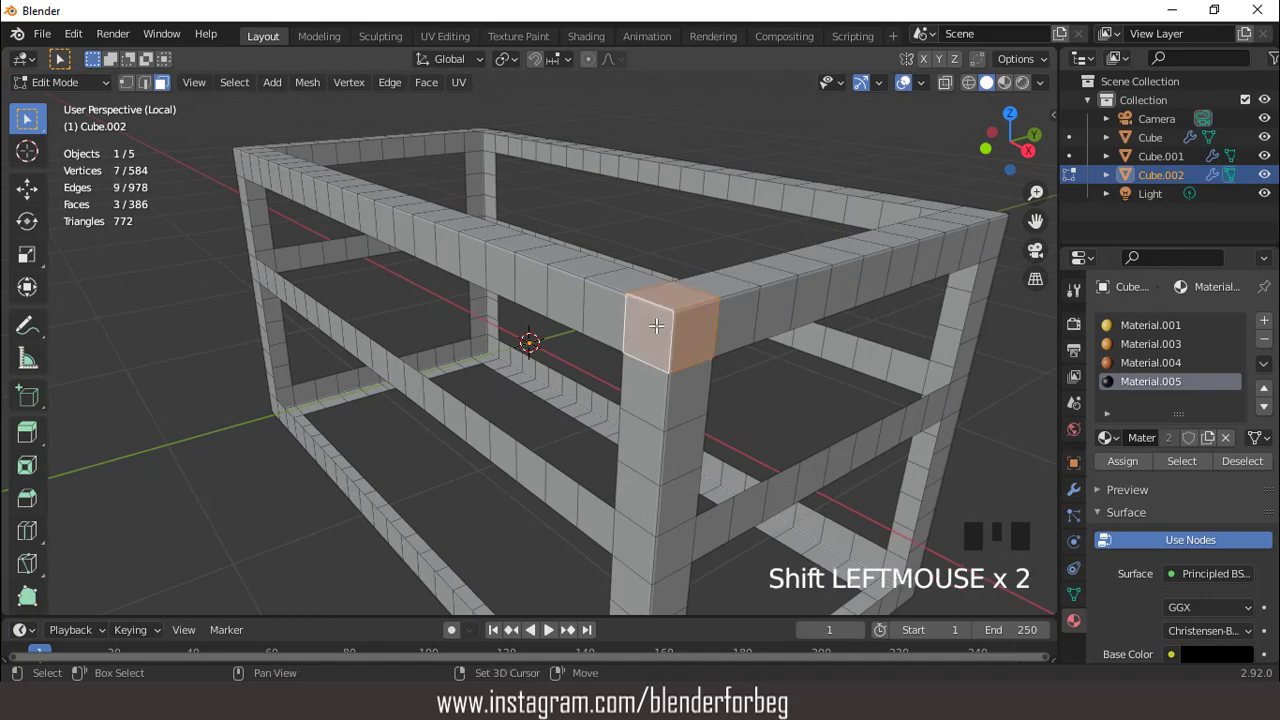
- Add the outer faces of the middle and bottom corner blocks on the same post to the selection
mouse_move(680, 330)
middle_mouse_down()
mouse_move(665, 326)
mouse_move(677, 320)
middle_mouse_up()
left_click(636, 322, "shift")
left_click(604, 325, "shift")
left_click(611, 329, "shift")
left_click(612, 345, "shift")
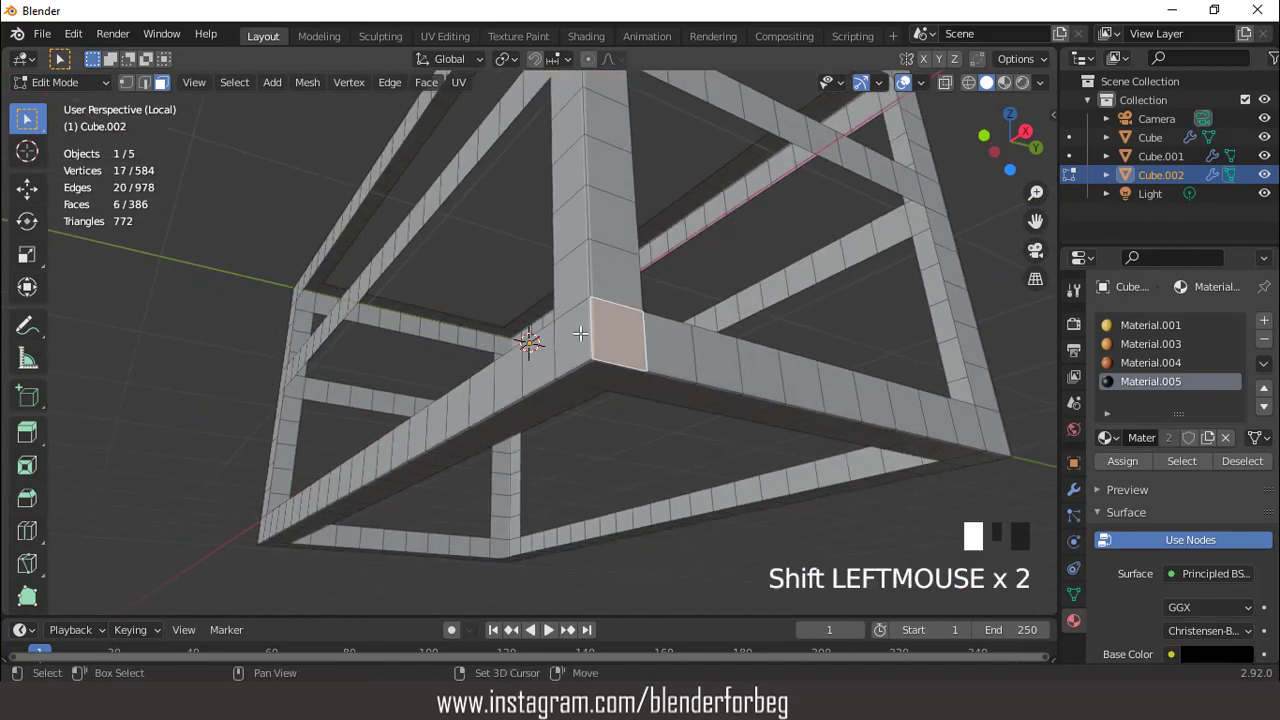
left_click(600, 368, "shift")
scroll(612, 280, "down", 3)
middle_click_drag(614, 275, 642, 329)
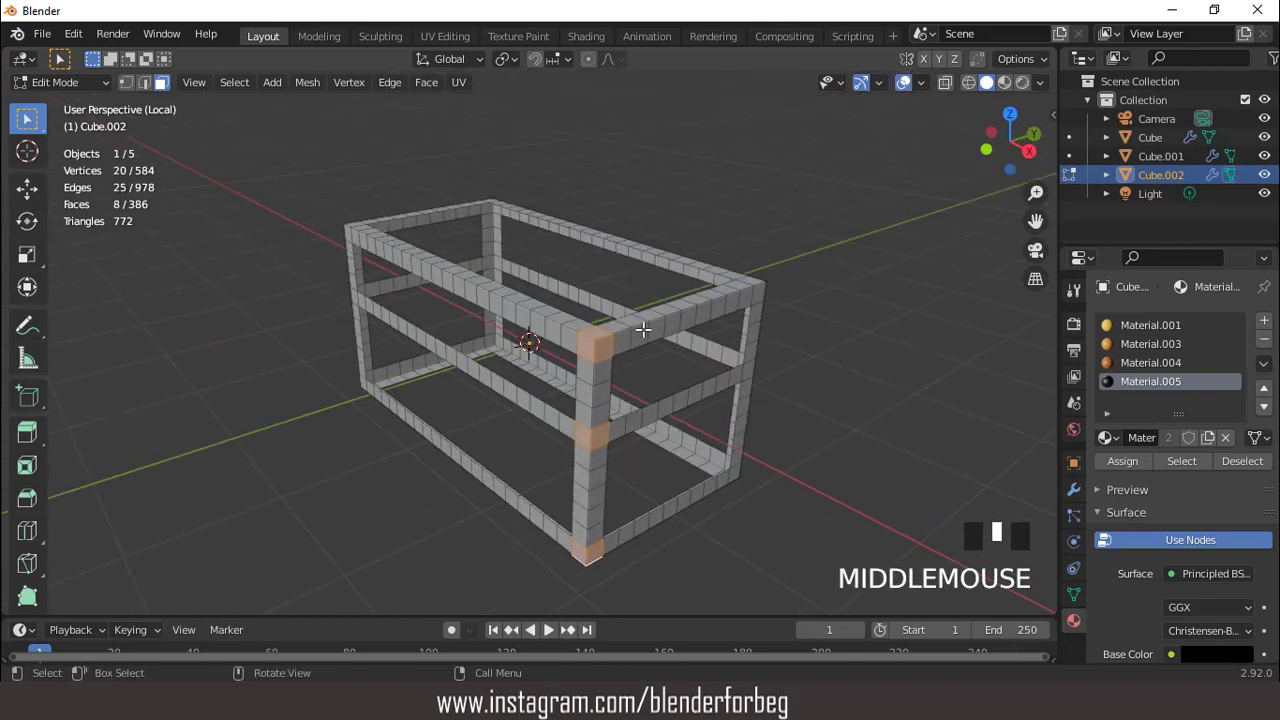
- Invert the selection, delete all other faces of the frame and return to Object Mode
key("ctrl+i")
key("x")
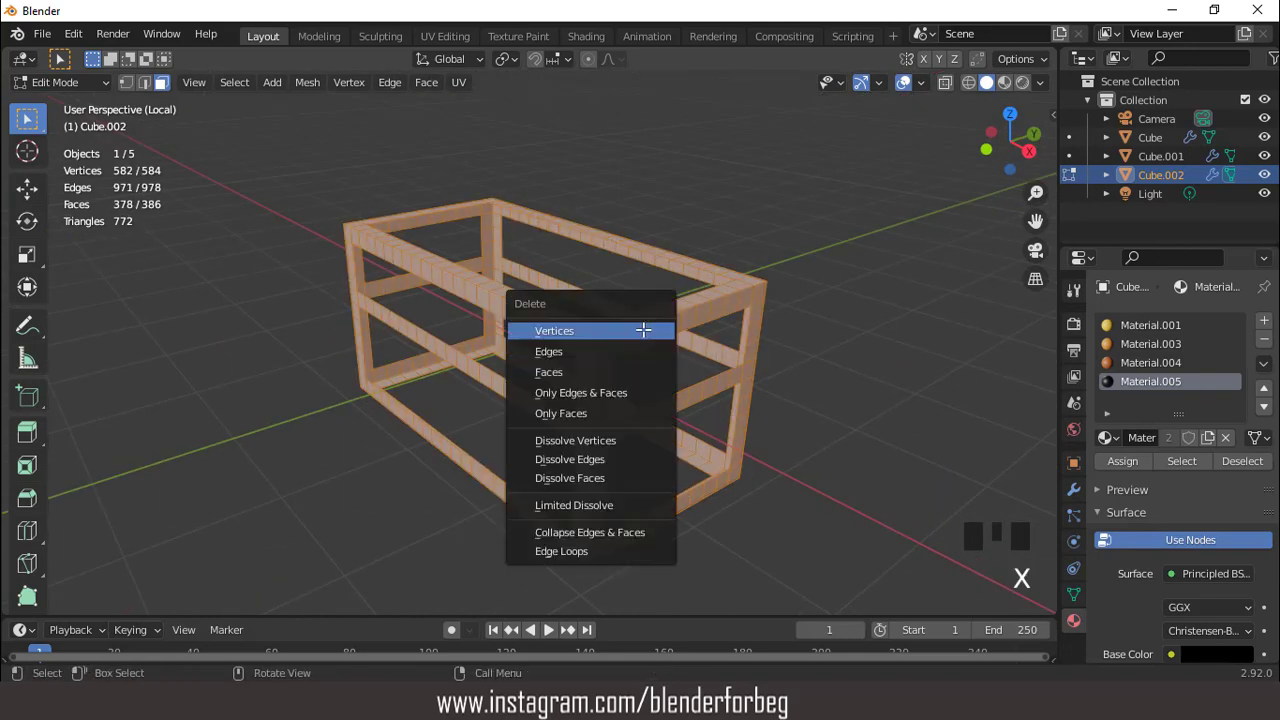
left_click(598, 370)
middle_click_drag(598, 370, 610, 325)
key("Tab")
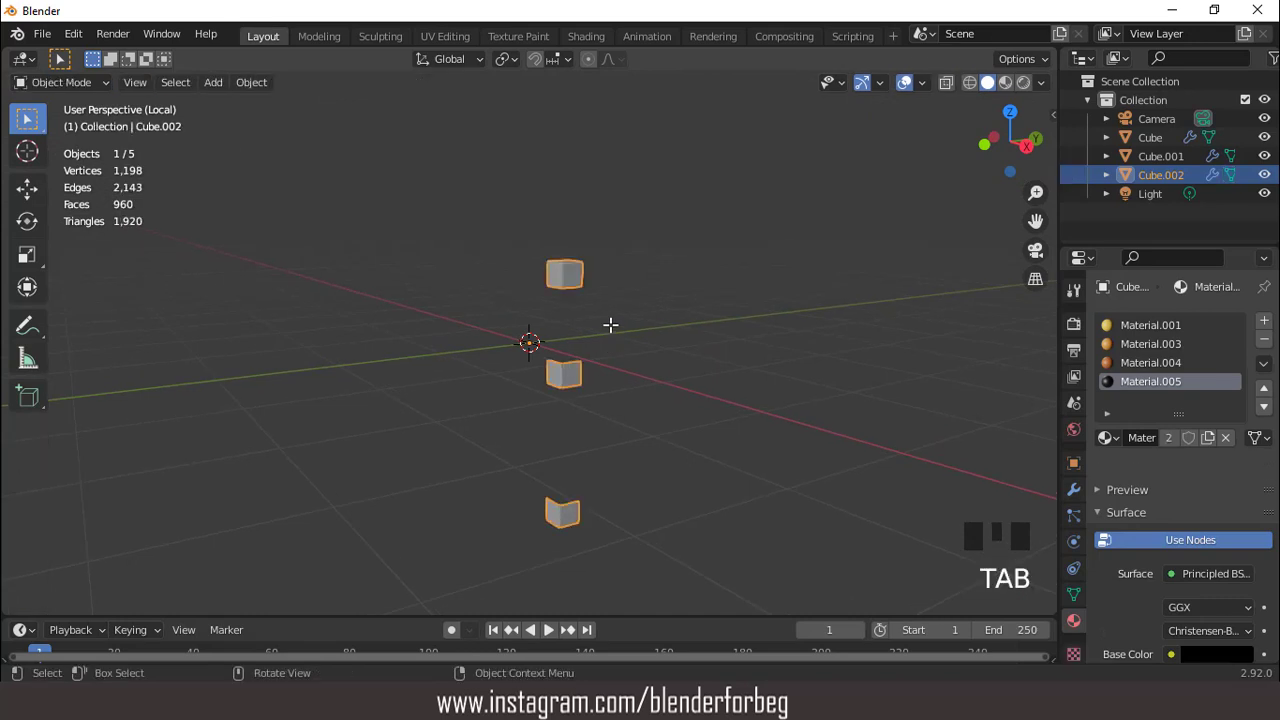
- Add a Mirror modifier to the corner pieces, mirroring on X and Y with Clipping enabled
left_click(1073, 489)
left_click(1101, 353)
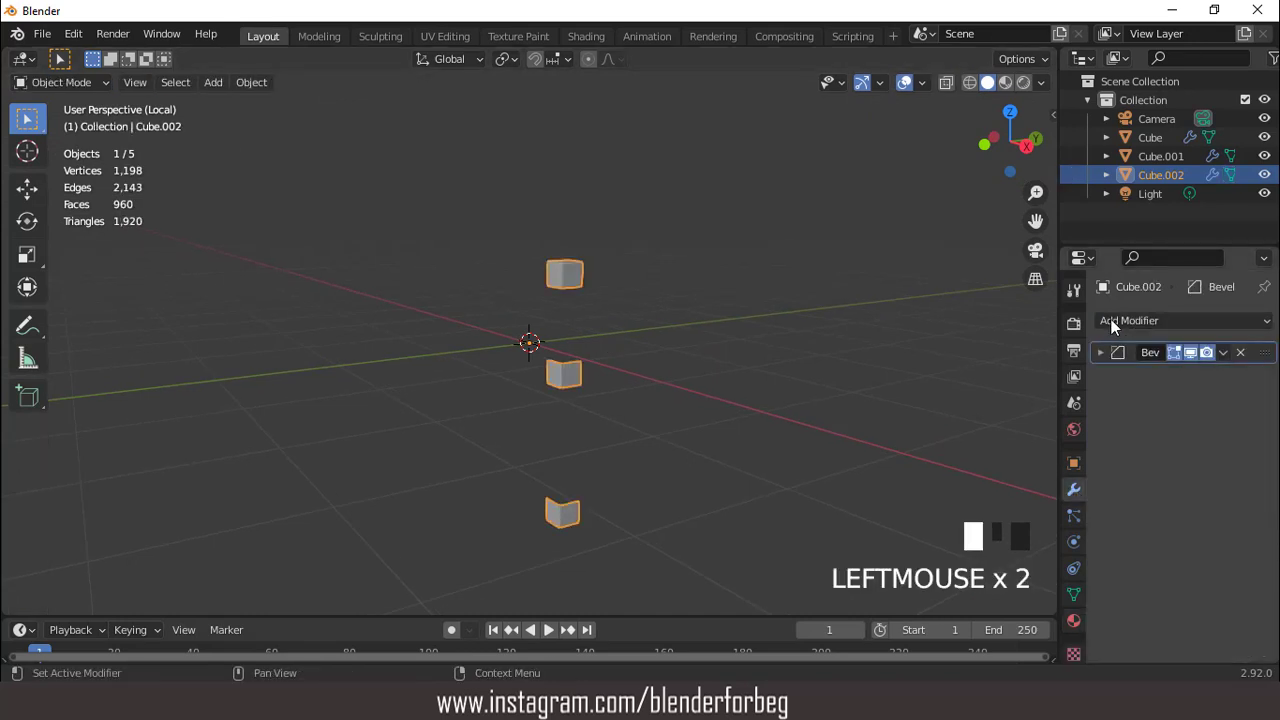
left_click(1112, 322)
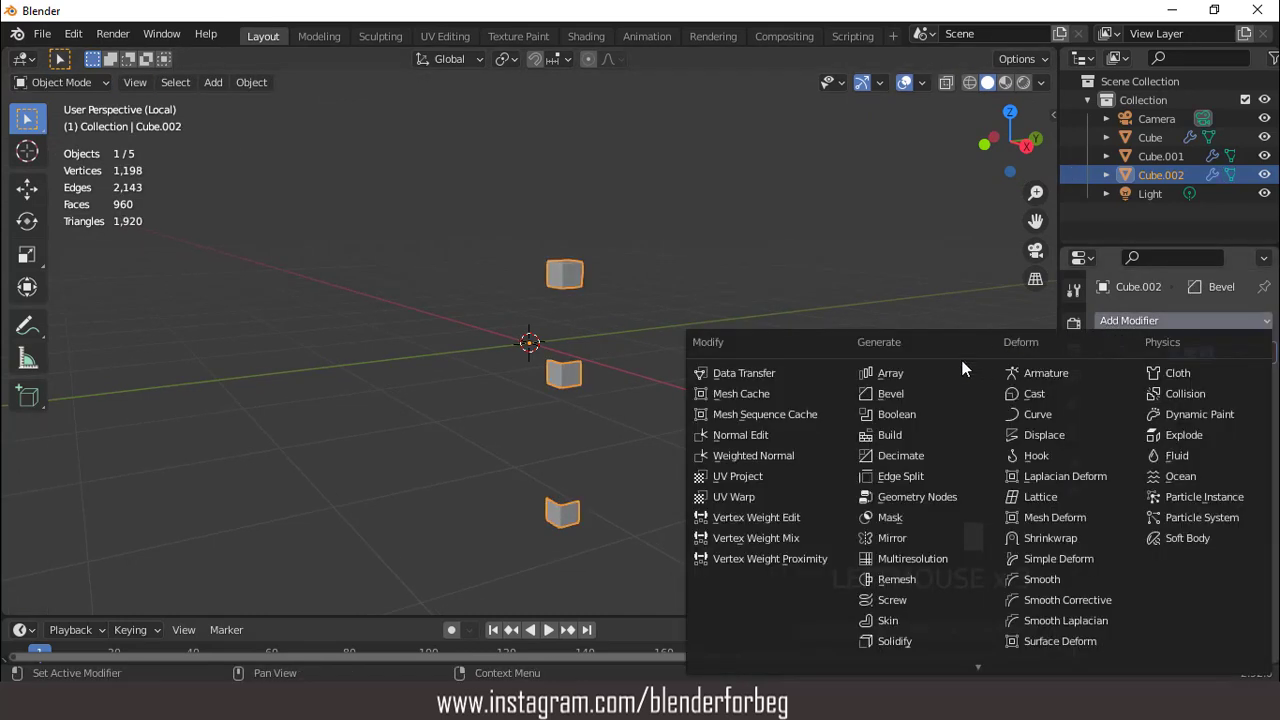
left_click(900, 537)
middle_click_drag(910, 537, 1197, 404)
left_click(1204, 407)
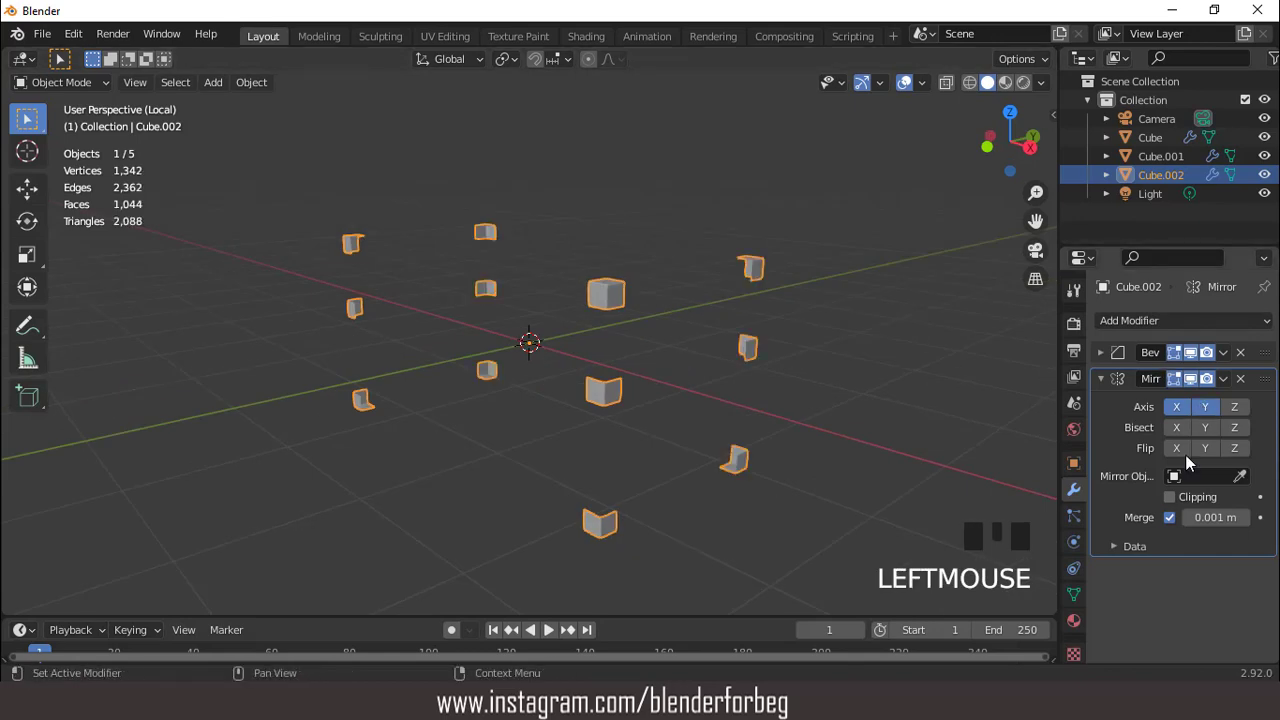
left_click(1169, 497)
- In Edit Mode, extrude the top corner piece's two inward edges along X to the mirror centre, forming the long upper rail
scroll(730, 297, "up", 3)
key("Tab")
mouse_move(729, 274)
middle_mouse_down()
mouse_move(700, 294)
mouse_move(728, 296)
middle_mouse_up()
key("2")
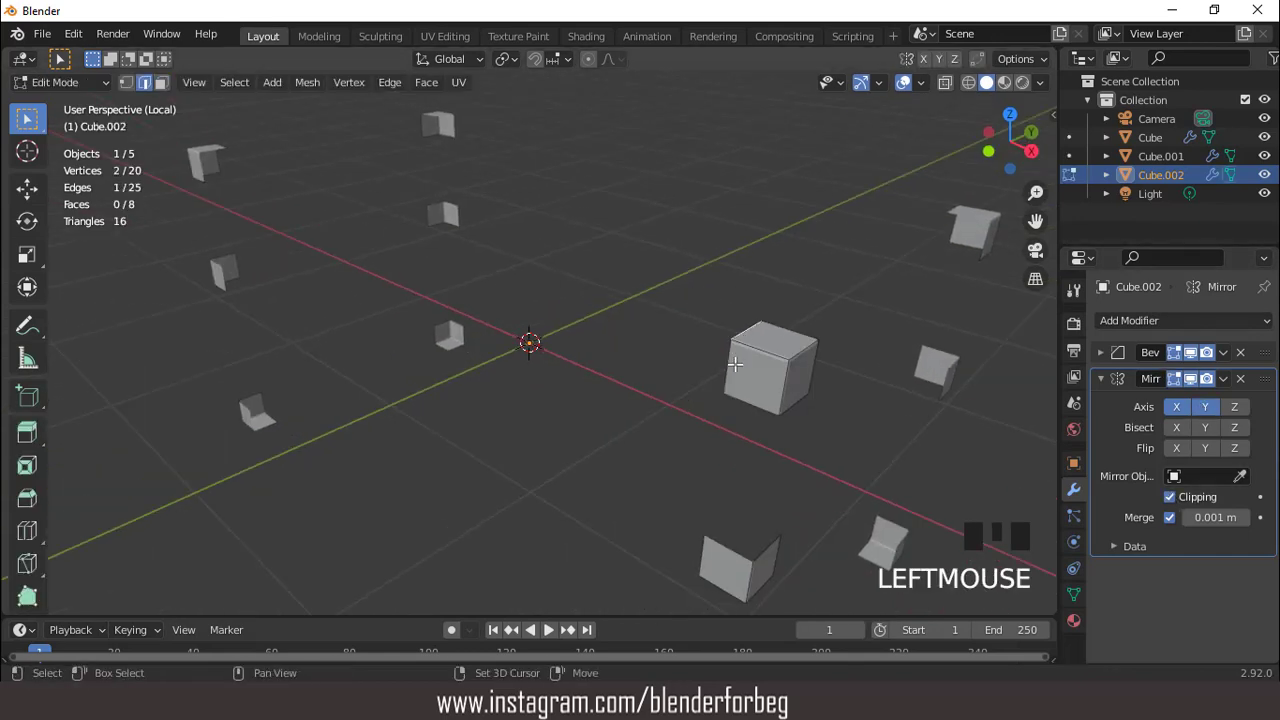
key("KP_1")
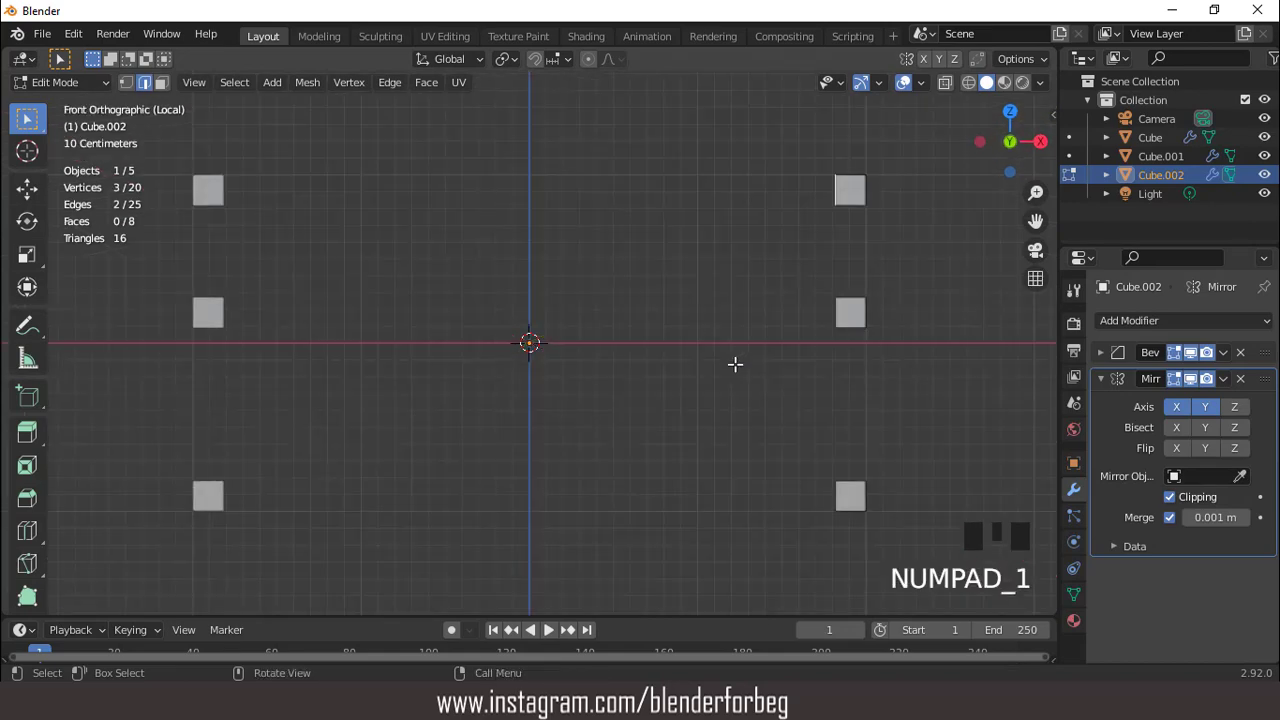
key("e")
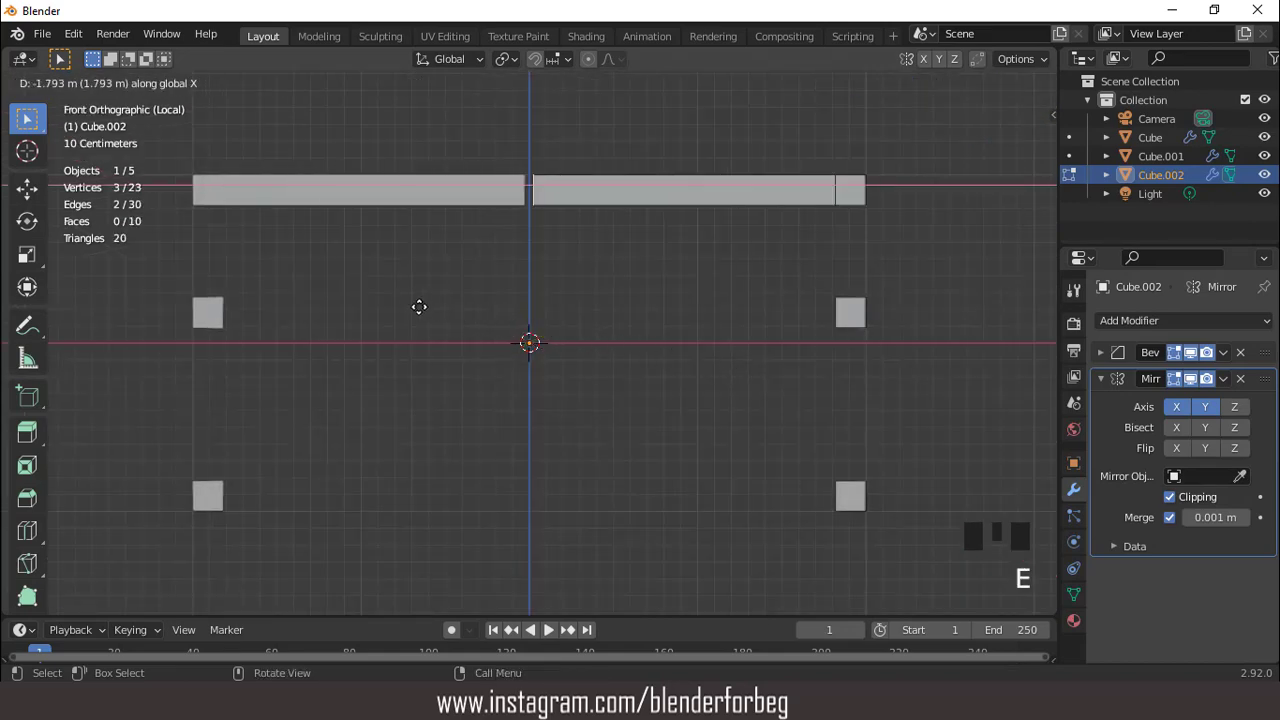
left_click(415, 307)
scroll(600, 305, "down", 3)
middle_click_drag(634, 309, 523, 320)
scroll(539, 319, "up", 2)
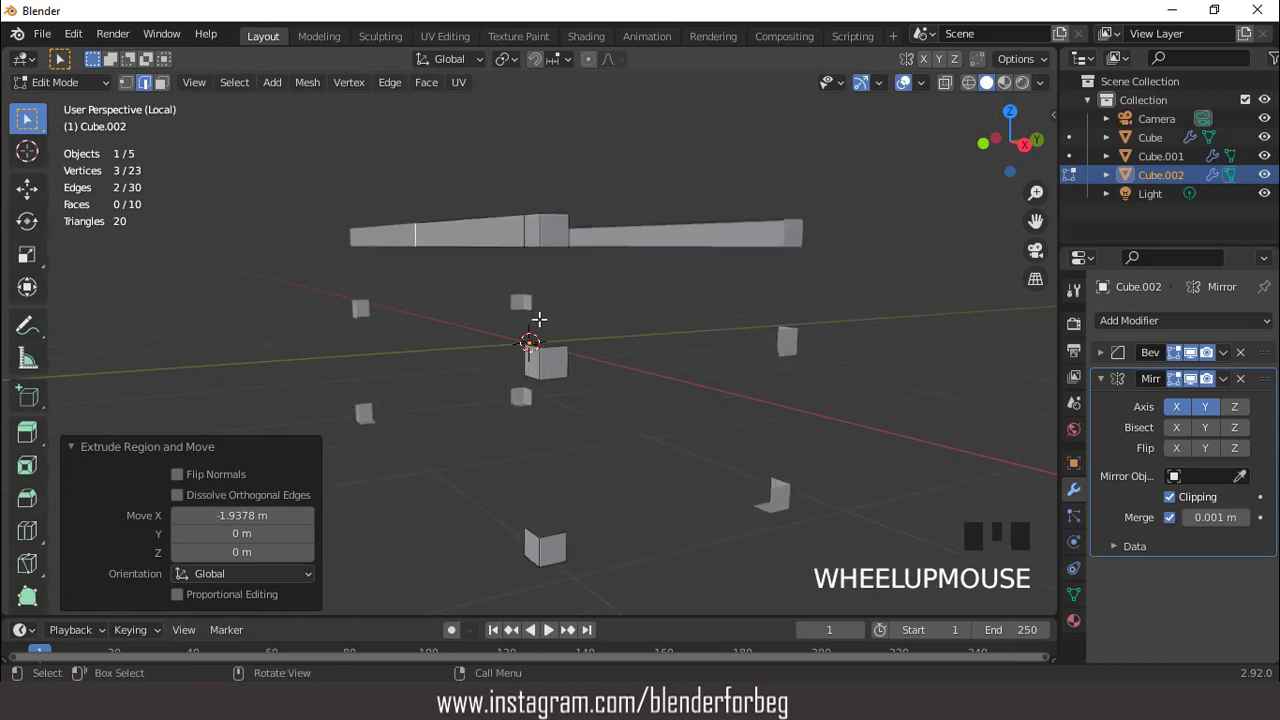
- Bridge the lower edges of the top corner piece to the upper edges of the middle piece
left_click(537, 246)
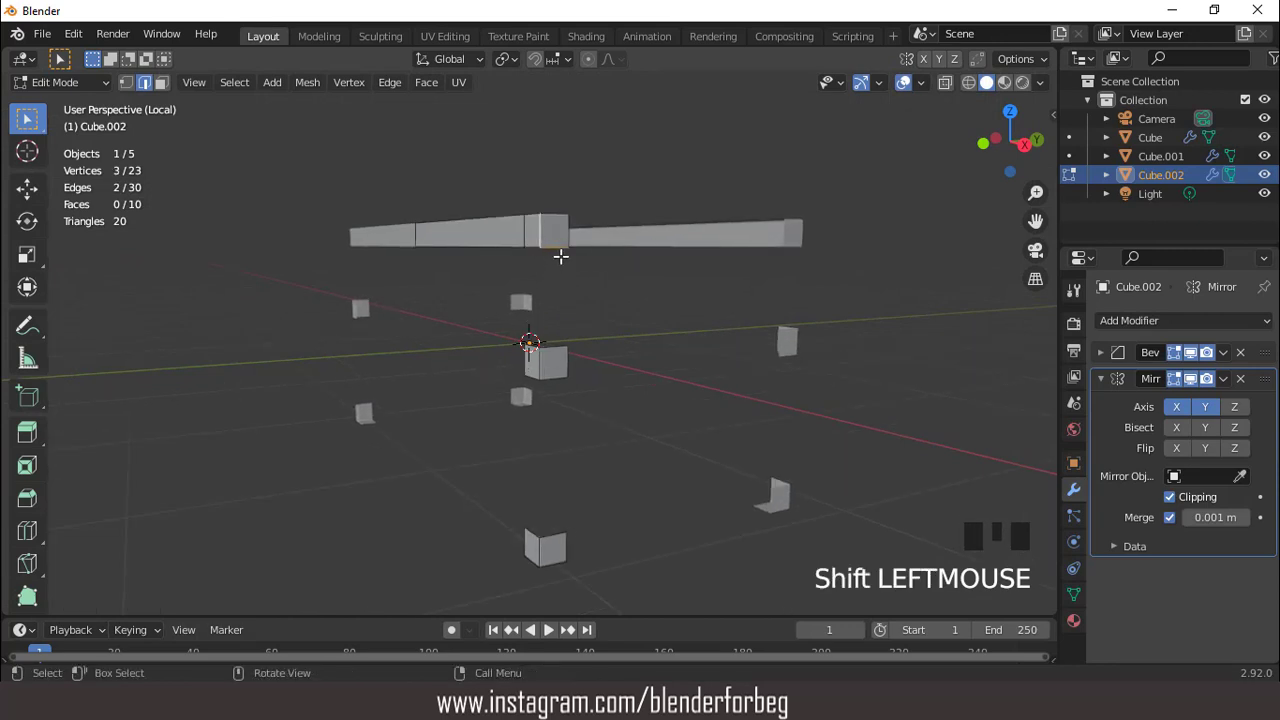
scroll(561, 257, "up", 2)
left_click(577, 155)
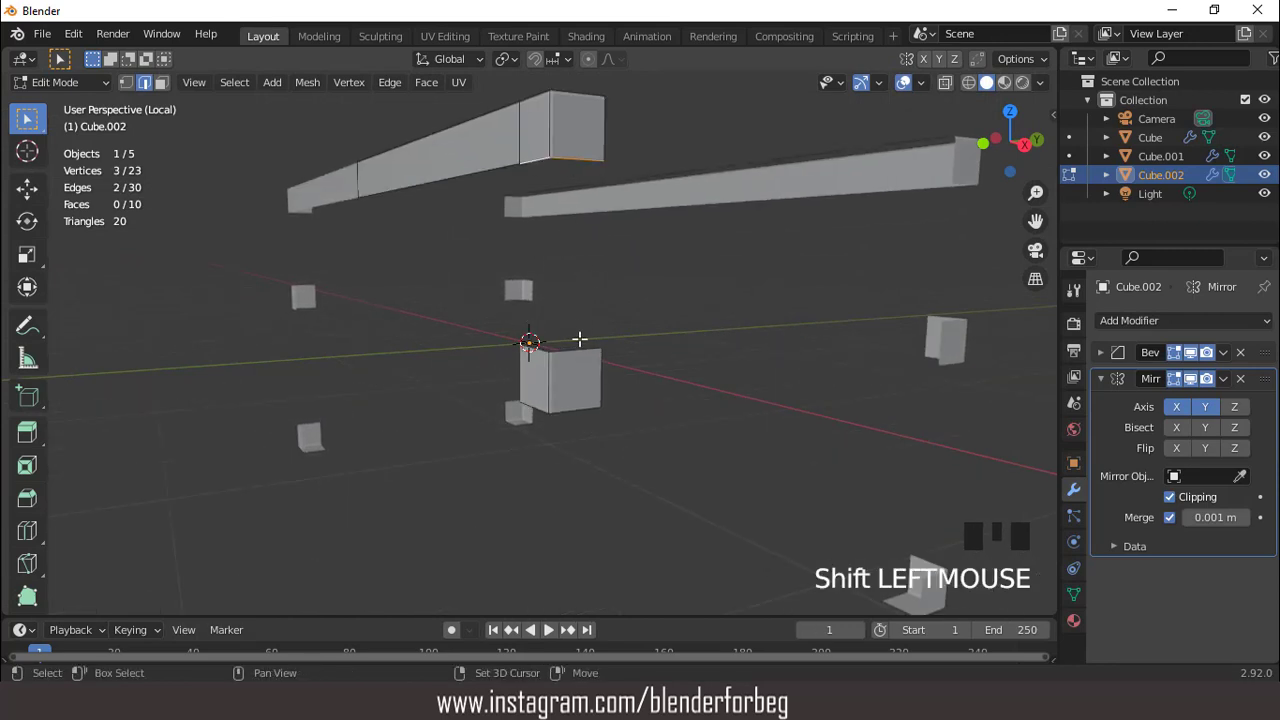
left_click(551, 354, "shift")
middle_click_drag(541, 354, 623, 283)
right_click(418, 222)
left_click(417, 226)
- Bridge the lower edges of the middle piece to the upper edges of the bottom corner piece
scroll(451, 234, "down", 2)
left_click(625, 259)
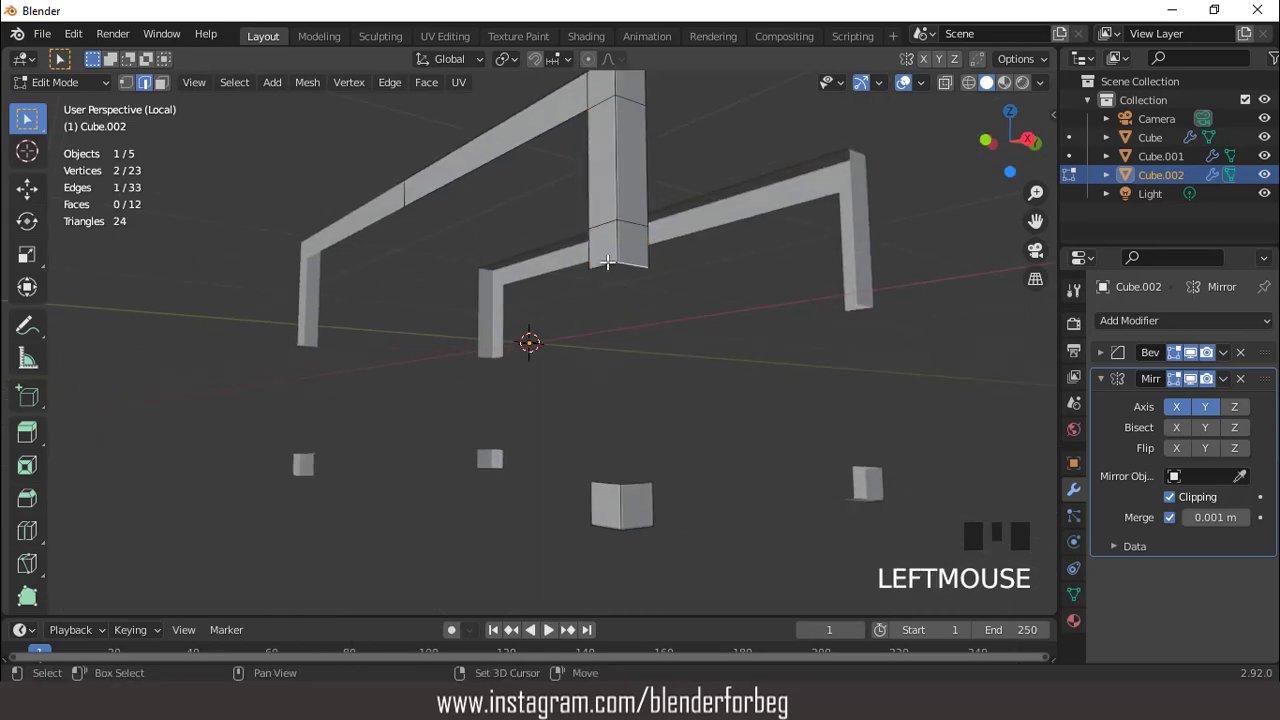
left_click(636, 484, "shift")
right_click(478, 322)
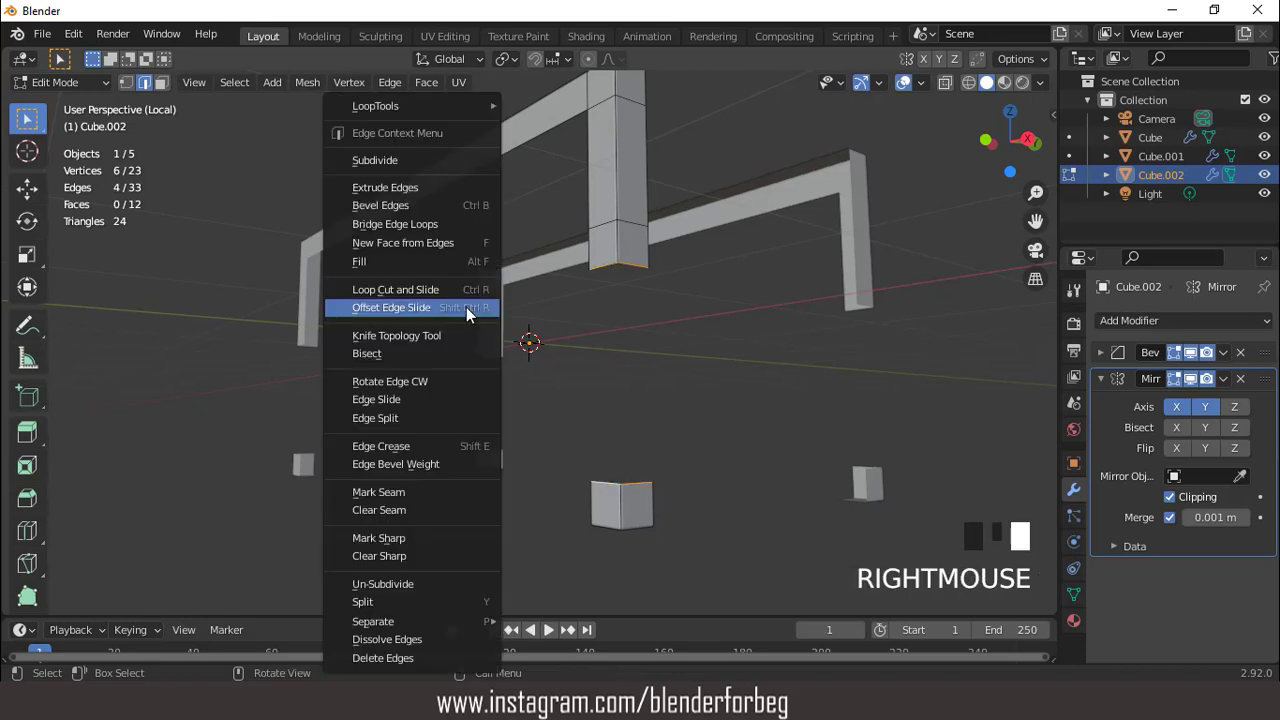
left_click(406, 221)
- Extrude the middle block's inner edge on the short side along Y to the mirror centre
middle_click_drag(537, 272, 465, 329)
left_click(439, 354)
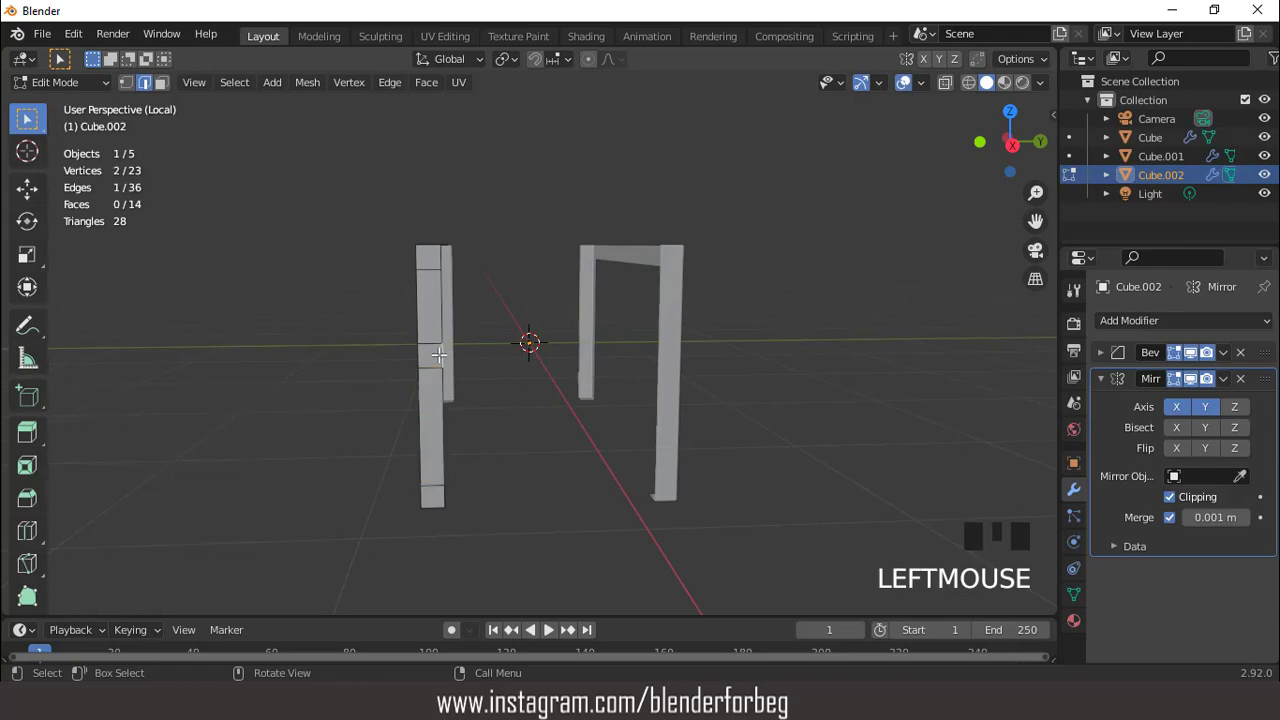
key("e")
left_click(593, 364)
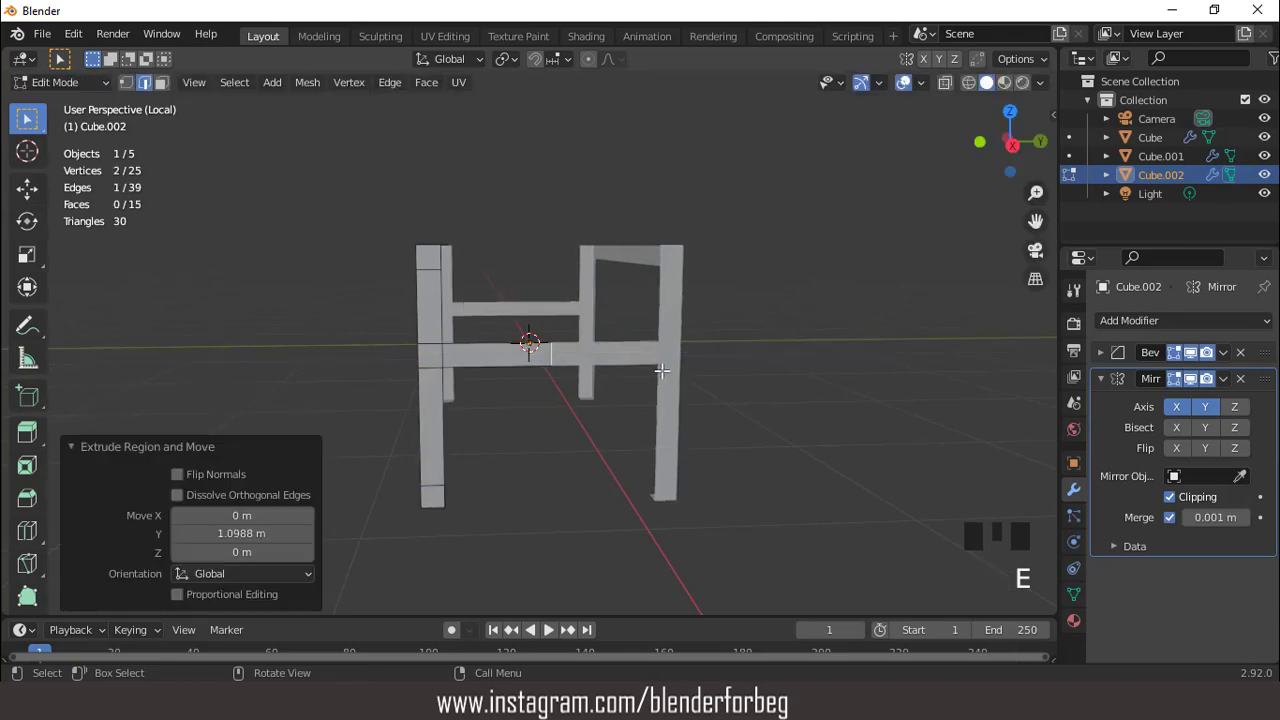
- Extrude the top corner's two inner edges on the short side along Y to the mirror centre
middle_click_drag(593, 364, 434, 311)
scroll(330, 314, "up", 2)
middle_click_drag(330, 314, 381, 298)
left_click(352, 338)
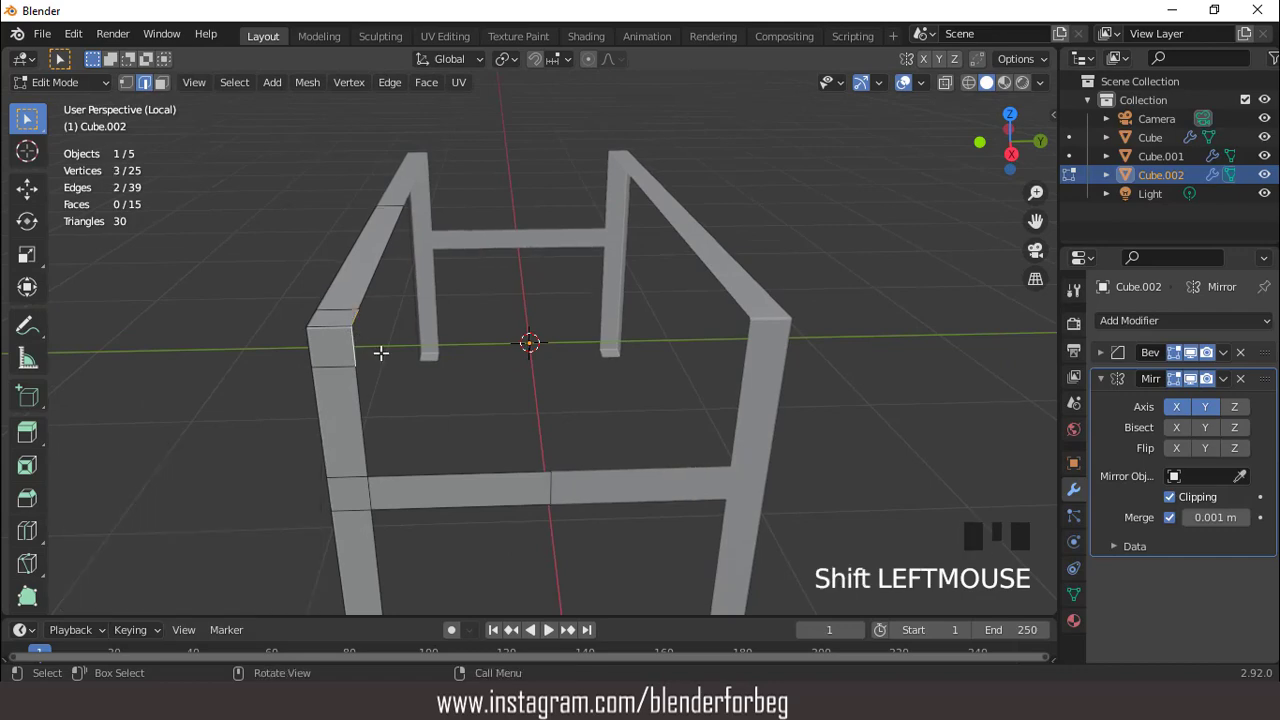
key("e")
left_click(609, 356)
scroll(607, 321, "down", 3)
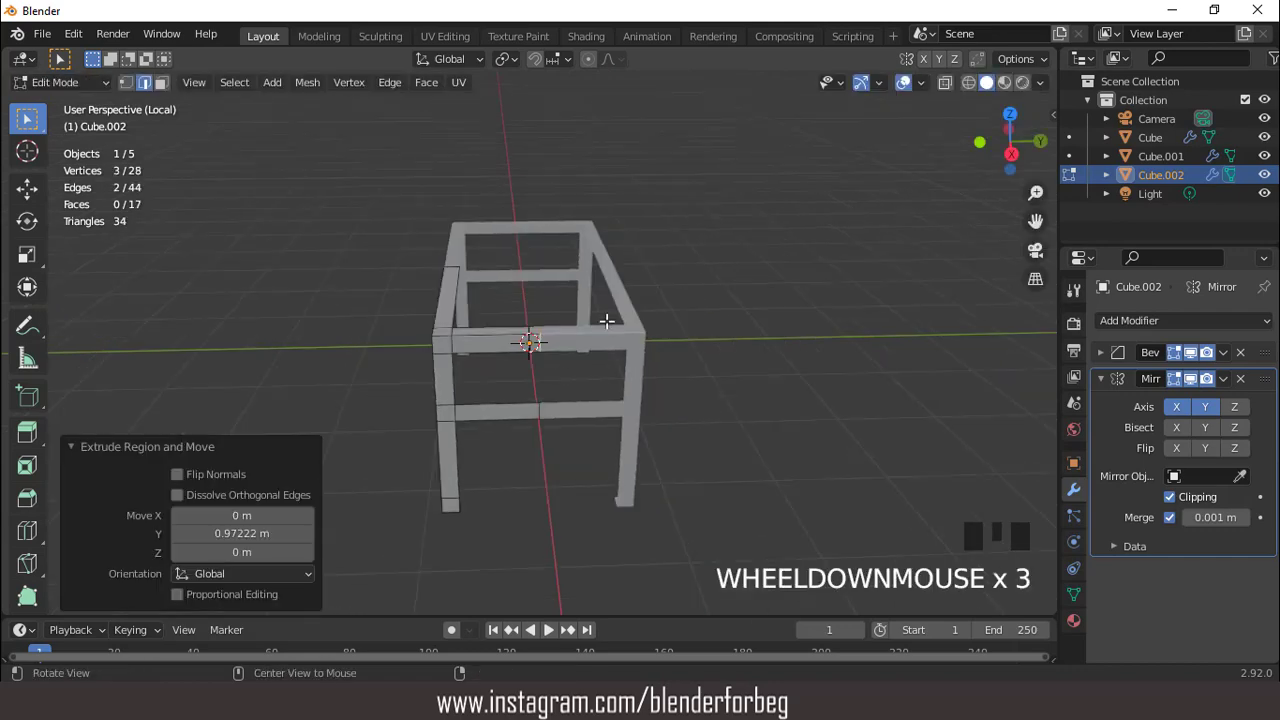
- Extrude the bottom corner's two inner edges on the short side along Y to the mirror centre
middle_click_drag(607, 321, 590, 300)
scroll(540, 360, "up", 2)
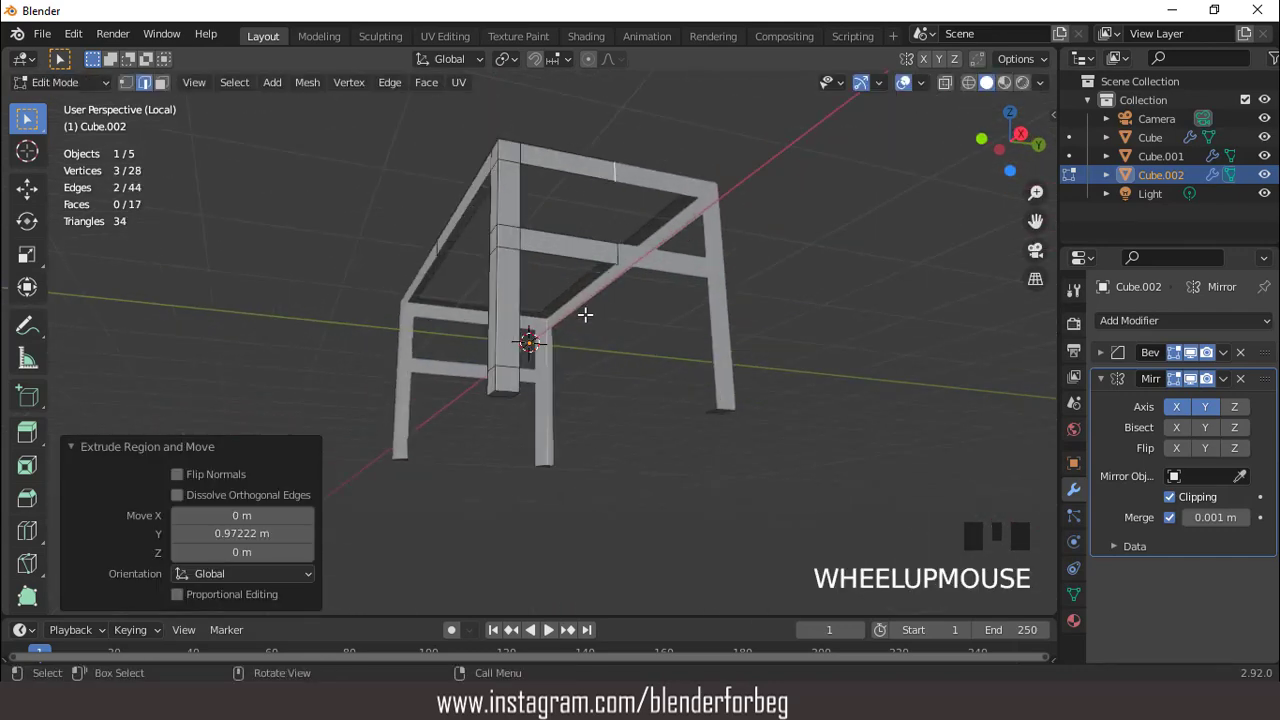
left_click(523, 388)
middle_click_drag(523, 388, 511, 325)
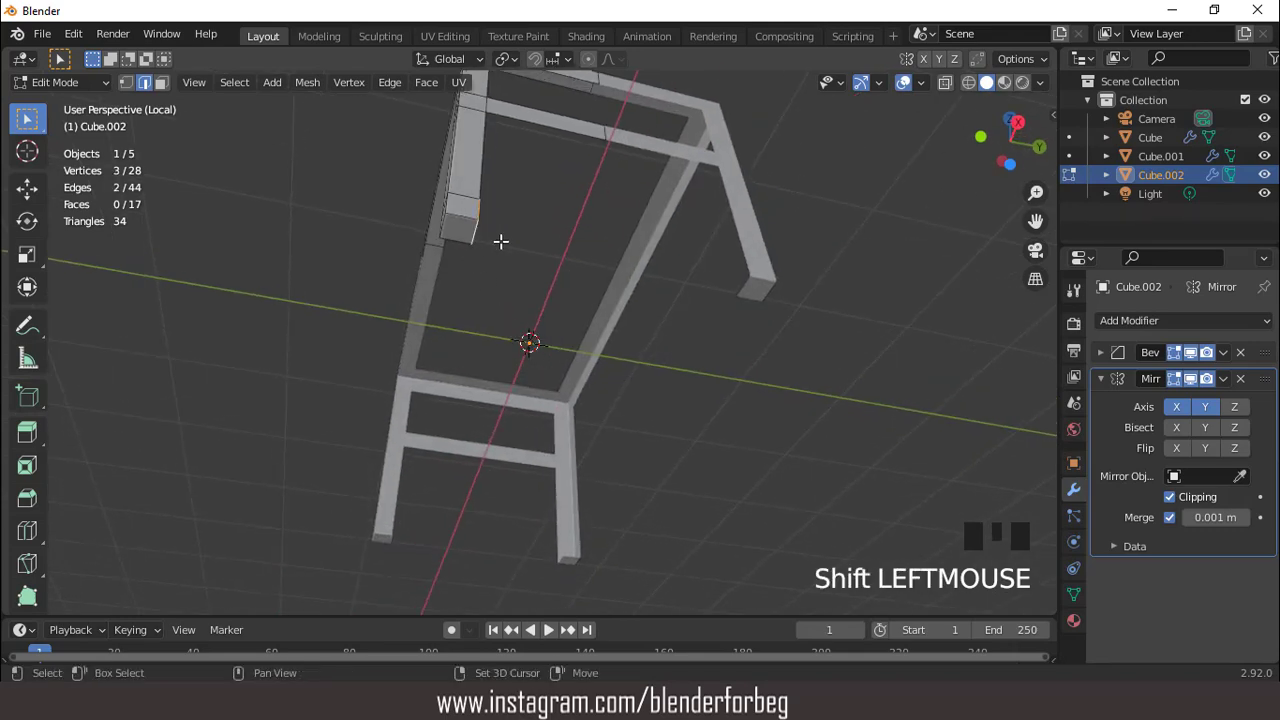
key("e")
left_click(697, 297)
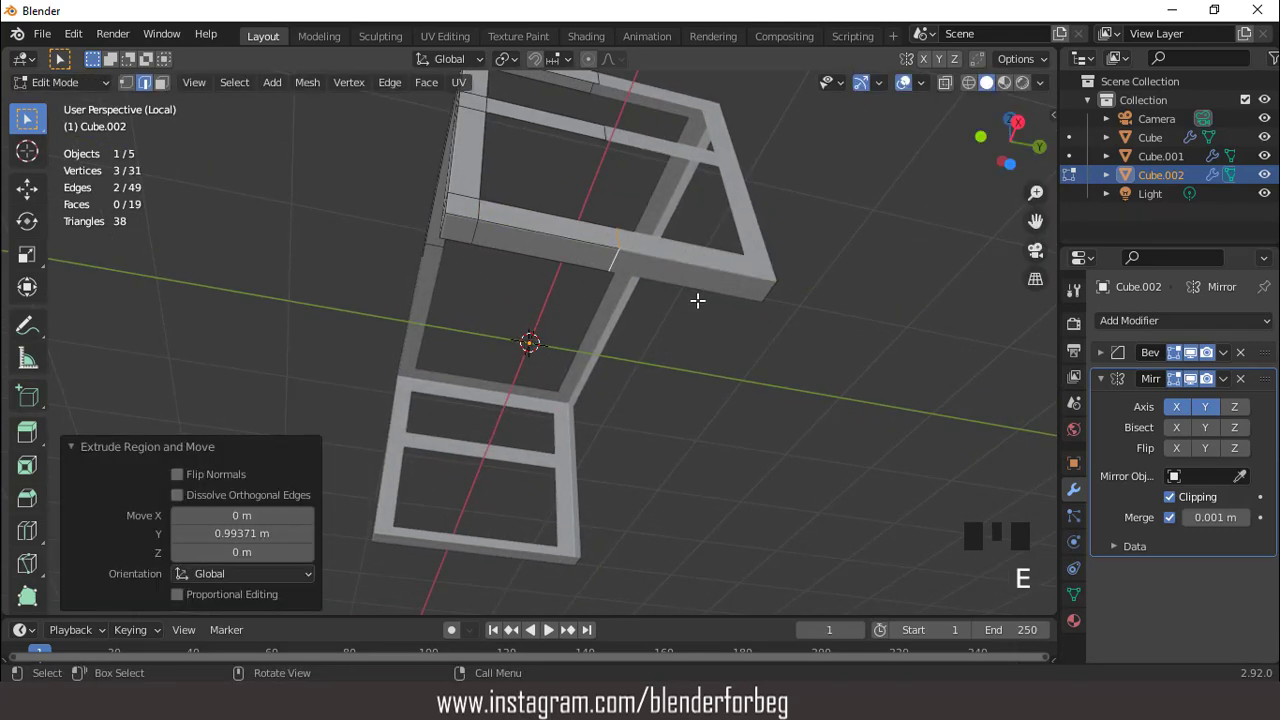
- Extrude the bottom corner's two inner edges on the long side along X to the mirror centre in front view
middle_click_drag(697, 297, 806, 366)
scroll(843, 406, "up", 2)
middle_click_drag(843, 406, 847, 394)
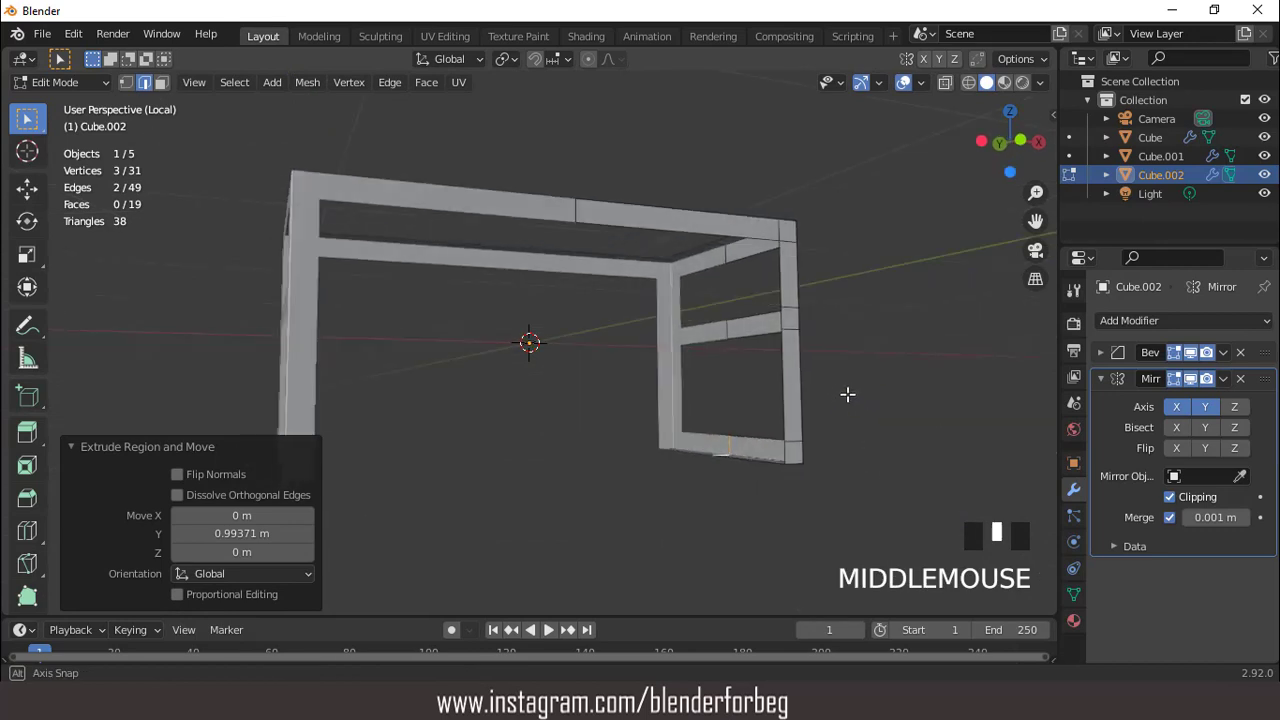
left_click(789, 453)
scroll(771, 343, "down", 3)
middle_click_drag(771, 343, 806, 386)
scroll(790, 392, "up", 2)
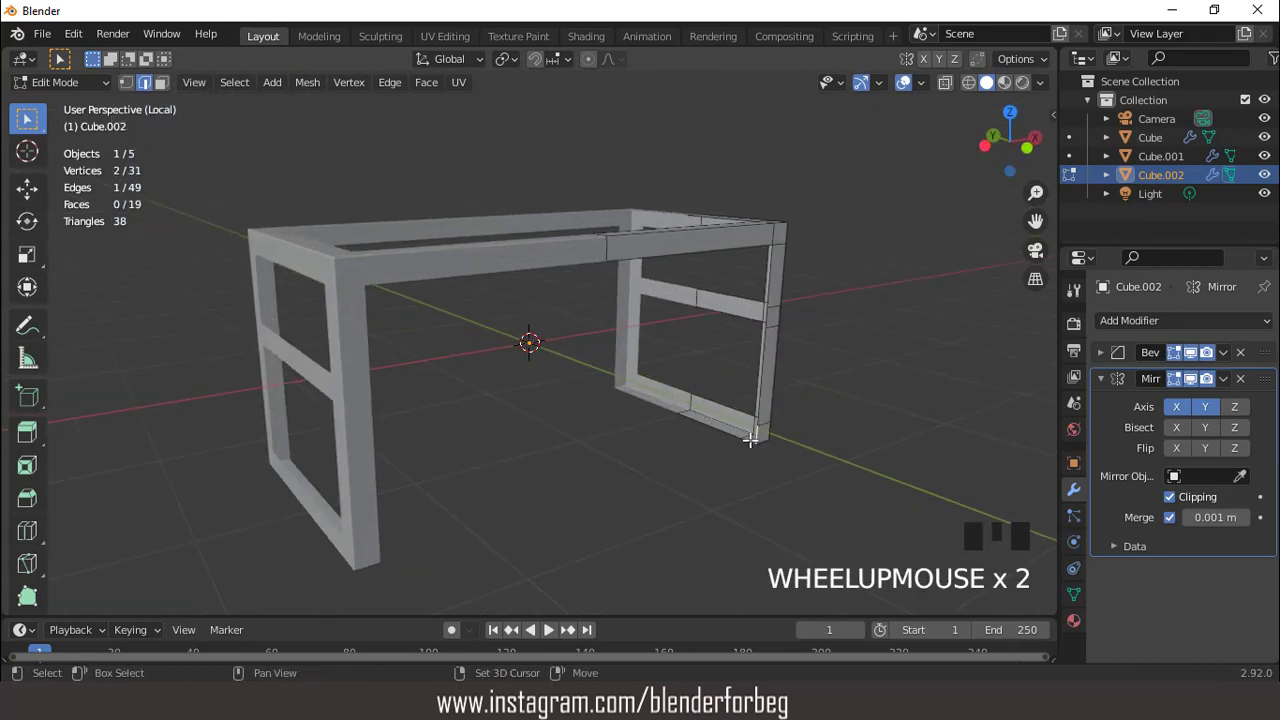
scroll(718, 409, "down", 1)
key("KP_1")
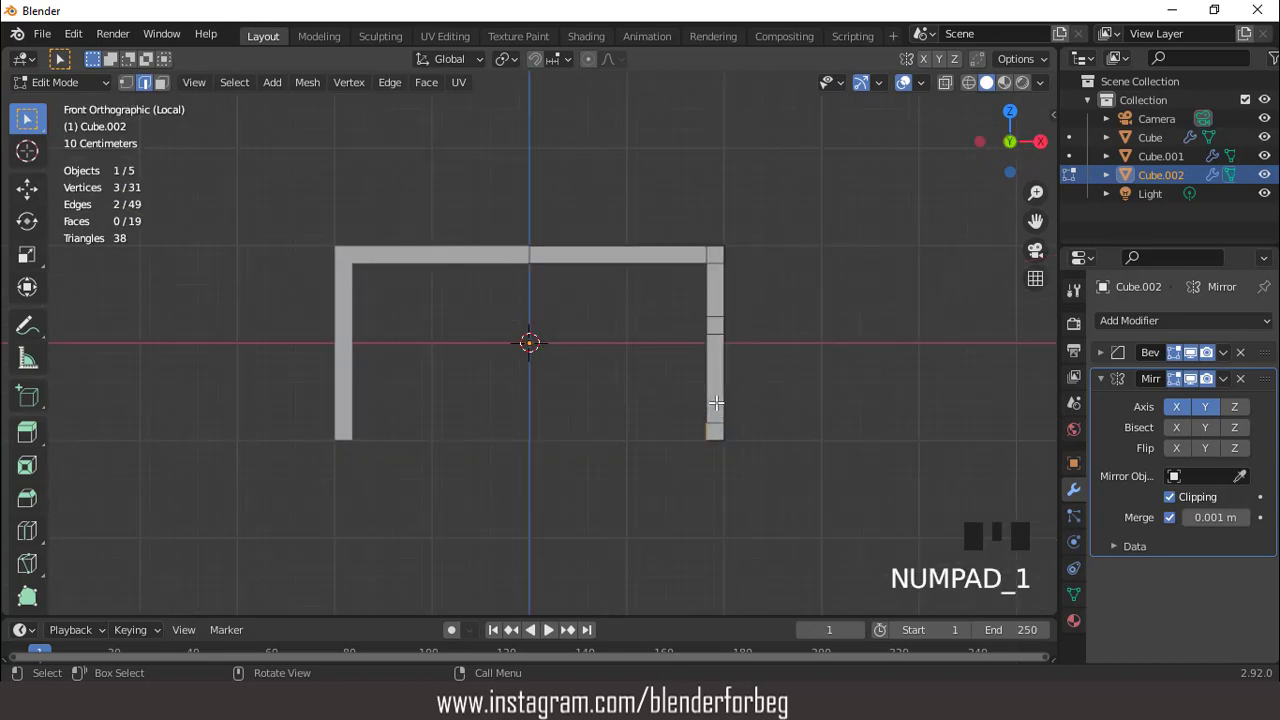
key("e")
left_click(489, 394)
- Extrude the middle block's inner edge on the long side along X and move it to close the gap at the mirror centre
middle_click_drag(489, 394, 566, 375)
left_click(651, 366)
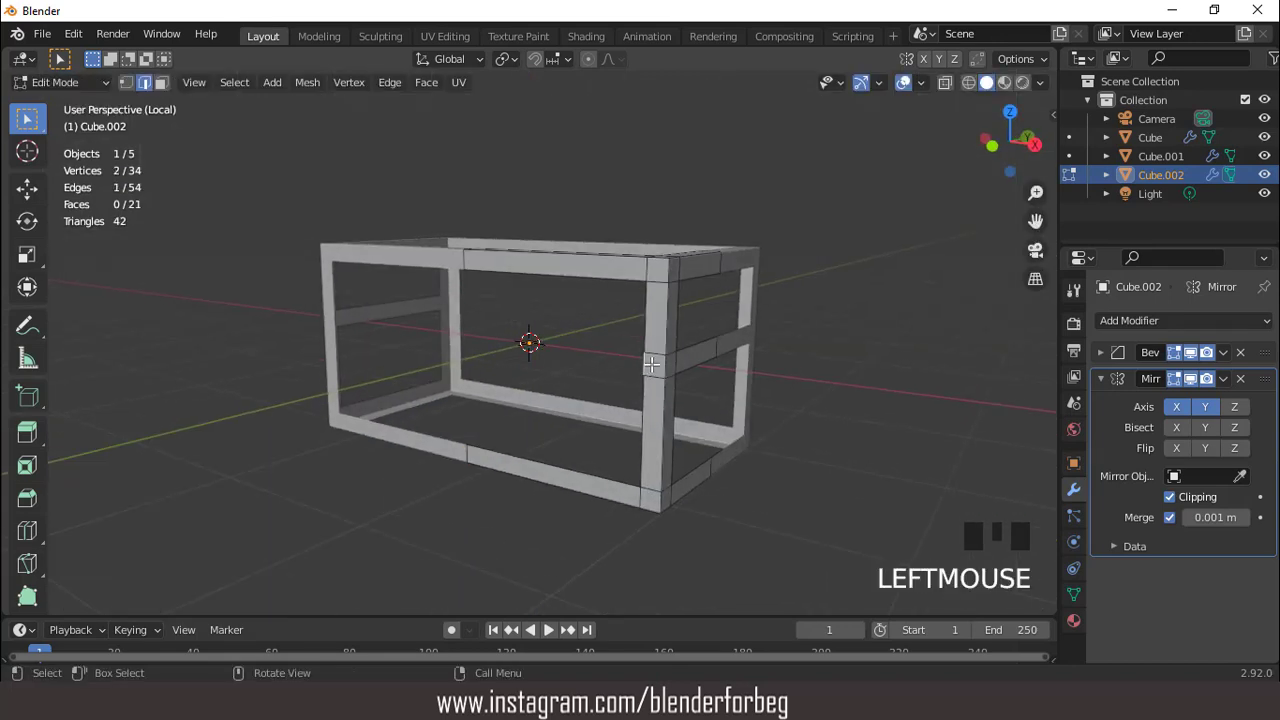
key("KP_1")
scroll(591, 314, "up", 1)
key("e")
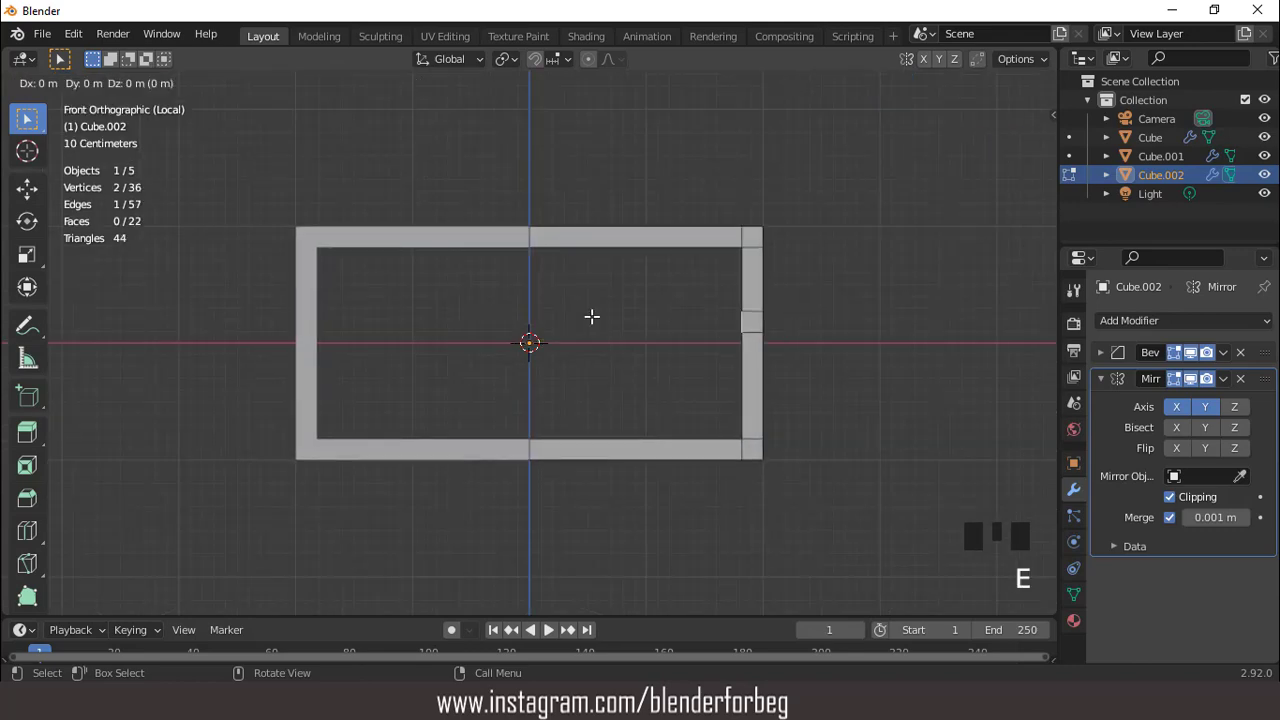
left_click(381, 303)
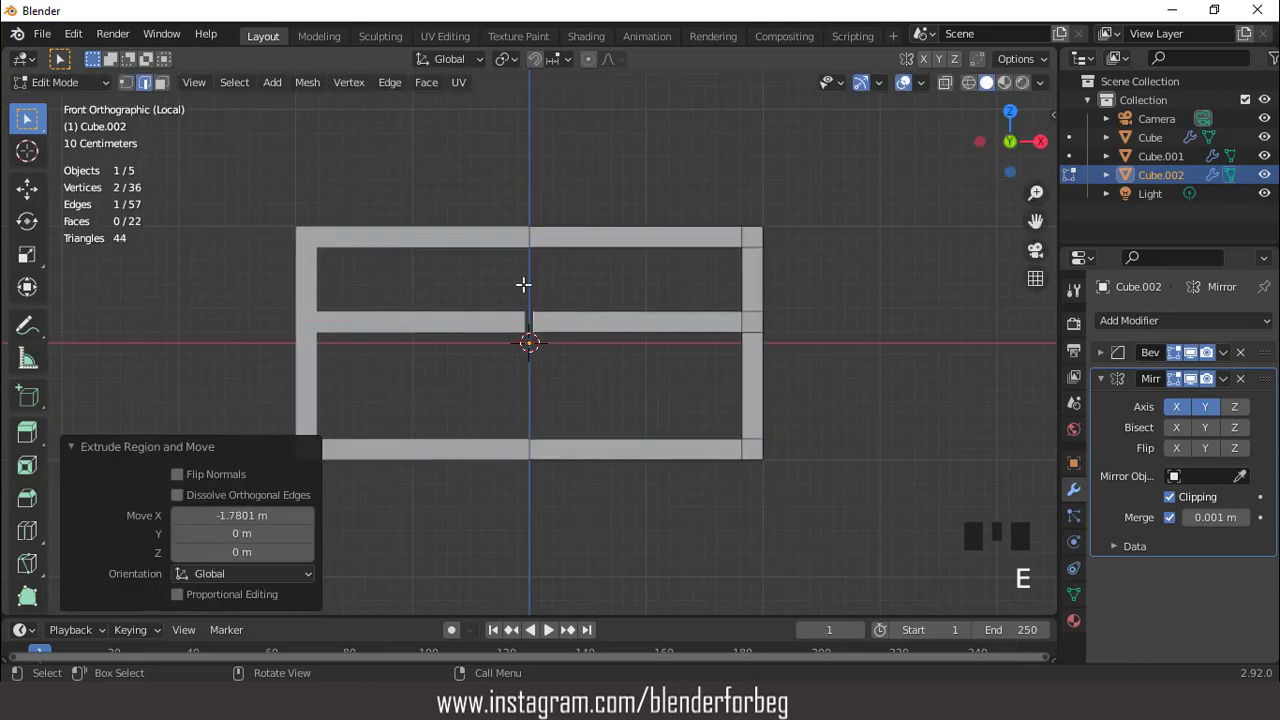
key("g")
left_click(480, 286)
- Return to Object Mode and apply the frame's Mirror modifier
middle_click_drag(480, 286, 530, 362)
key("Tab")
left_click(1223, 378)
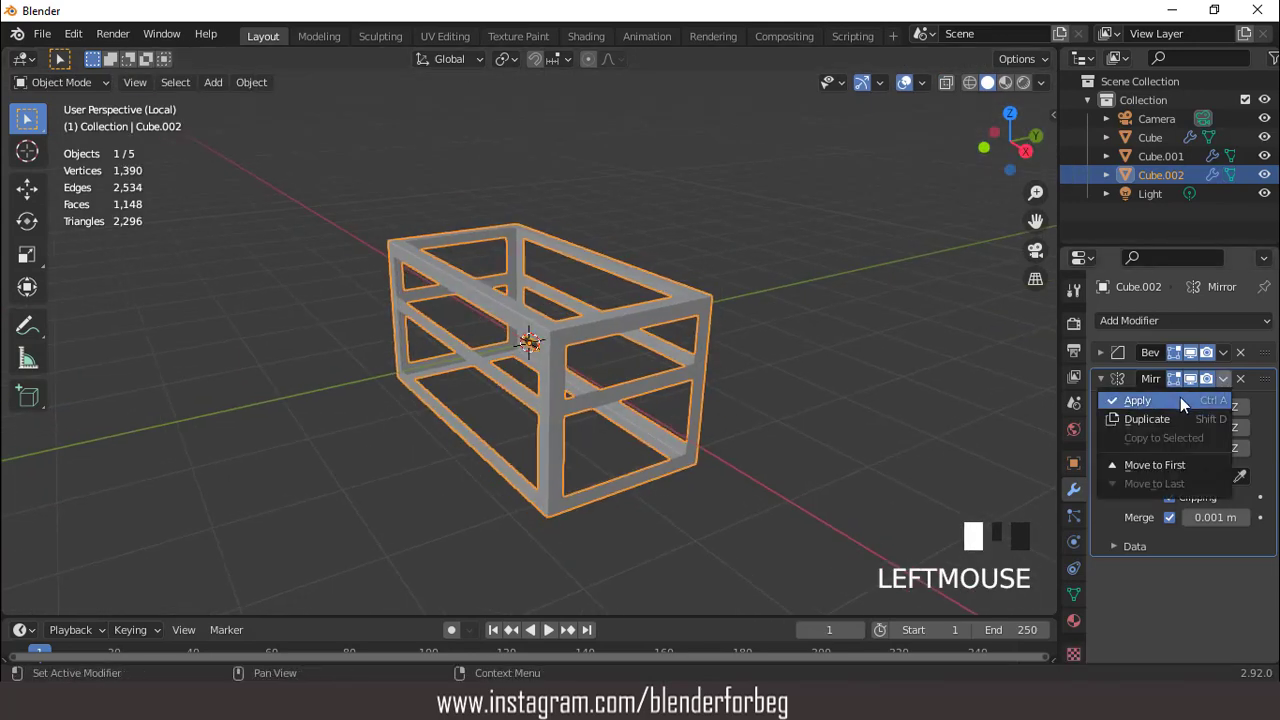
left_click(1180, 400)
- Dissolve the edges at the centre of the frame's bars on both the long and short sides, including their vertices
scroll(649, 333, "up", 2)
key("Tab")
key("KP_1")
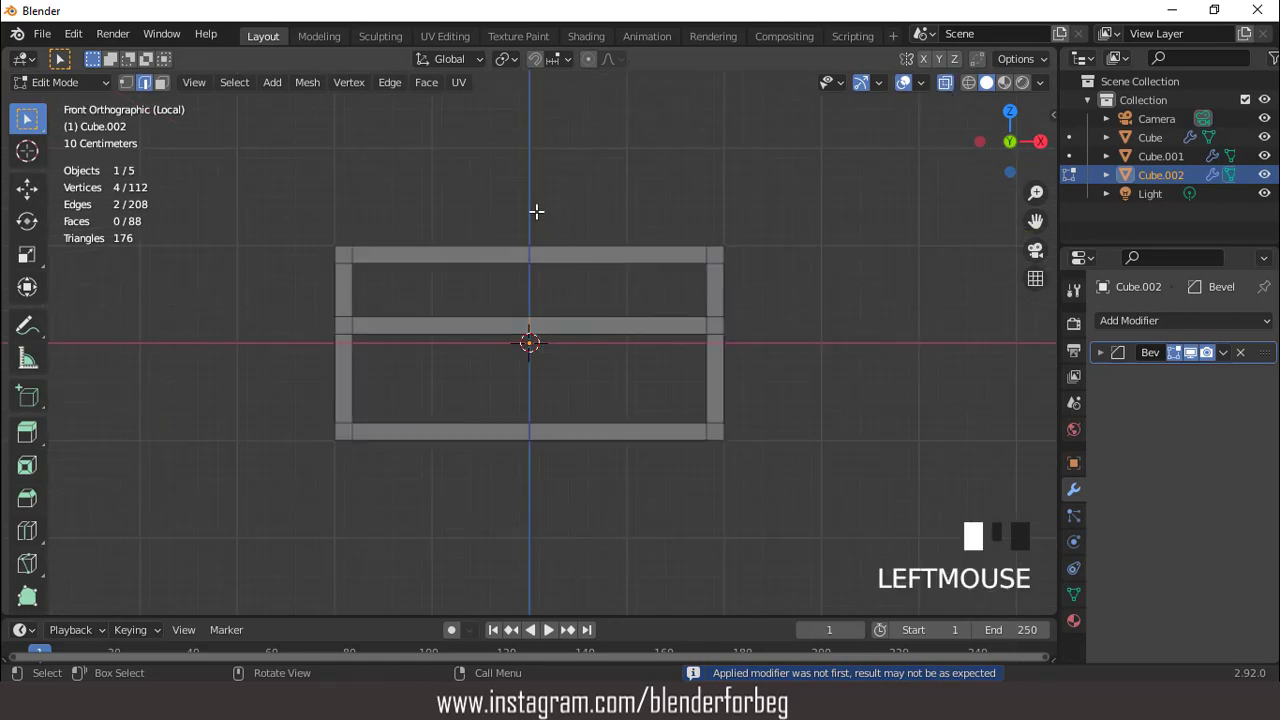
left_click_drag(500, 180, 605, 492)
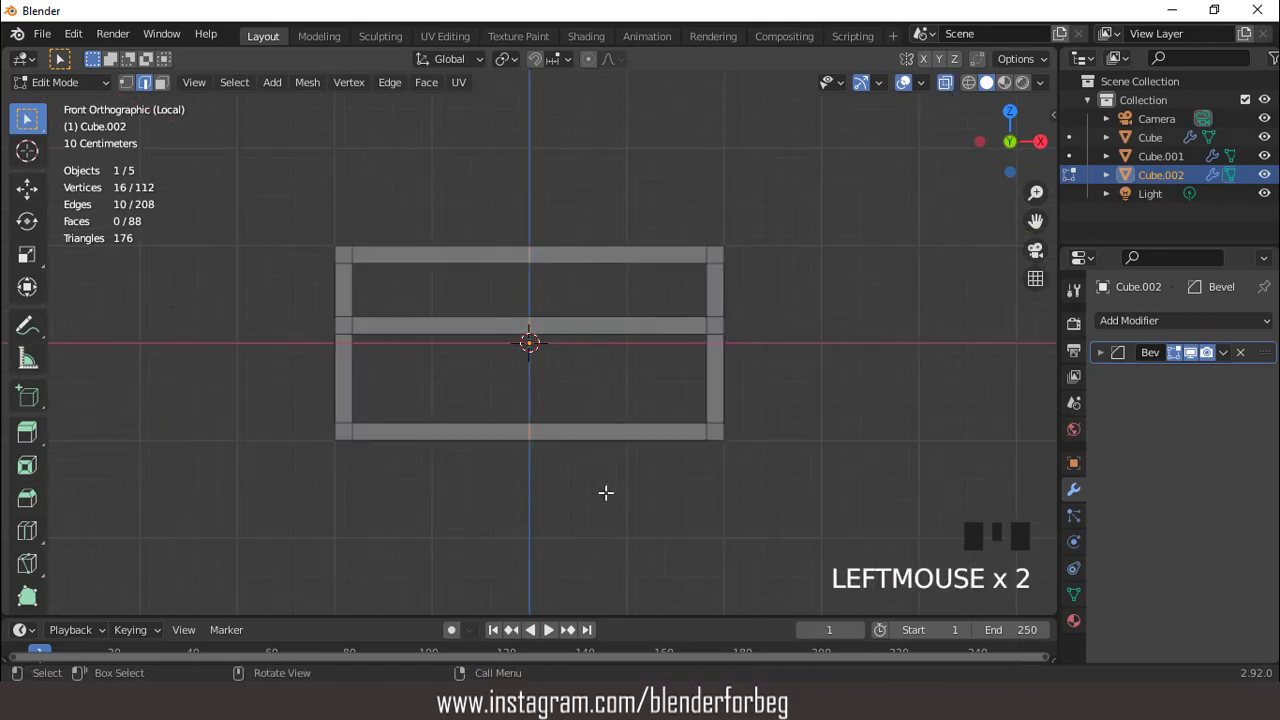
key("KP_3")
left_click_drag(497, 194, 614, 484, "shift")
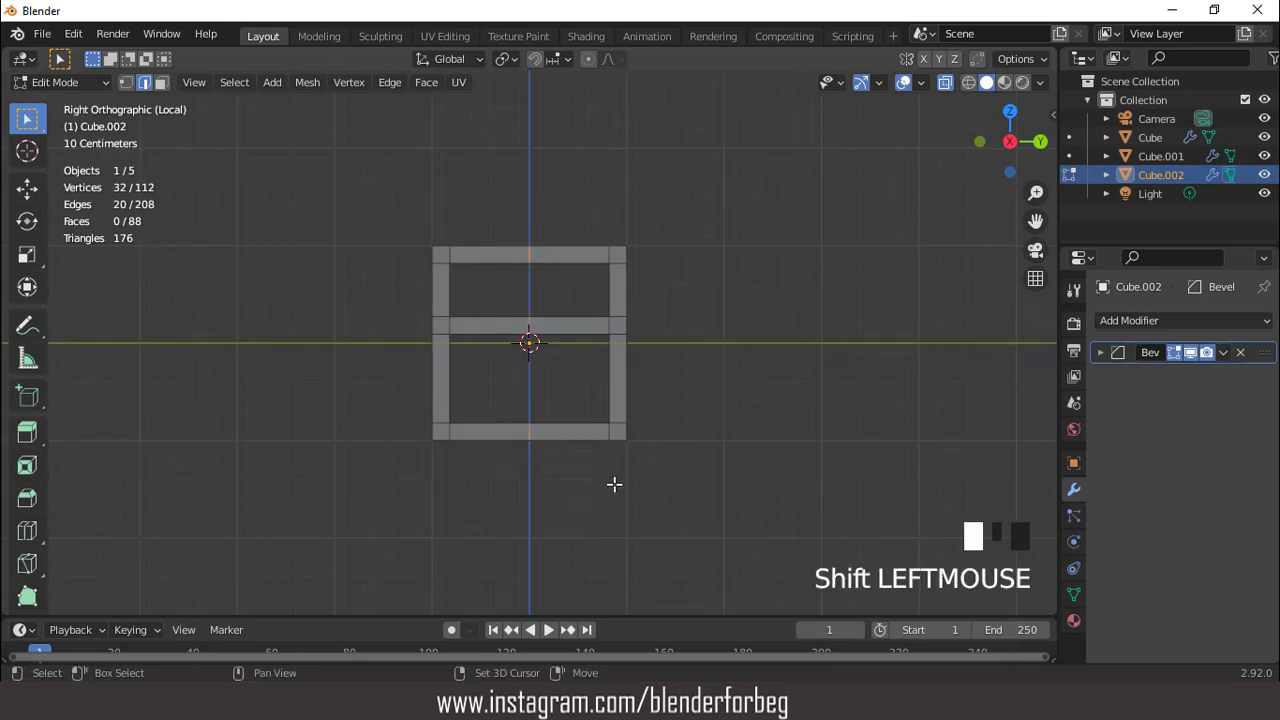
left_click(945, 83)
middle_click_drag(944, 95, 703, 273)
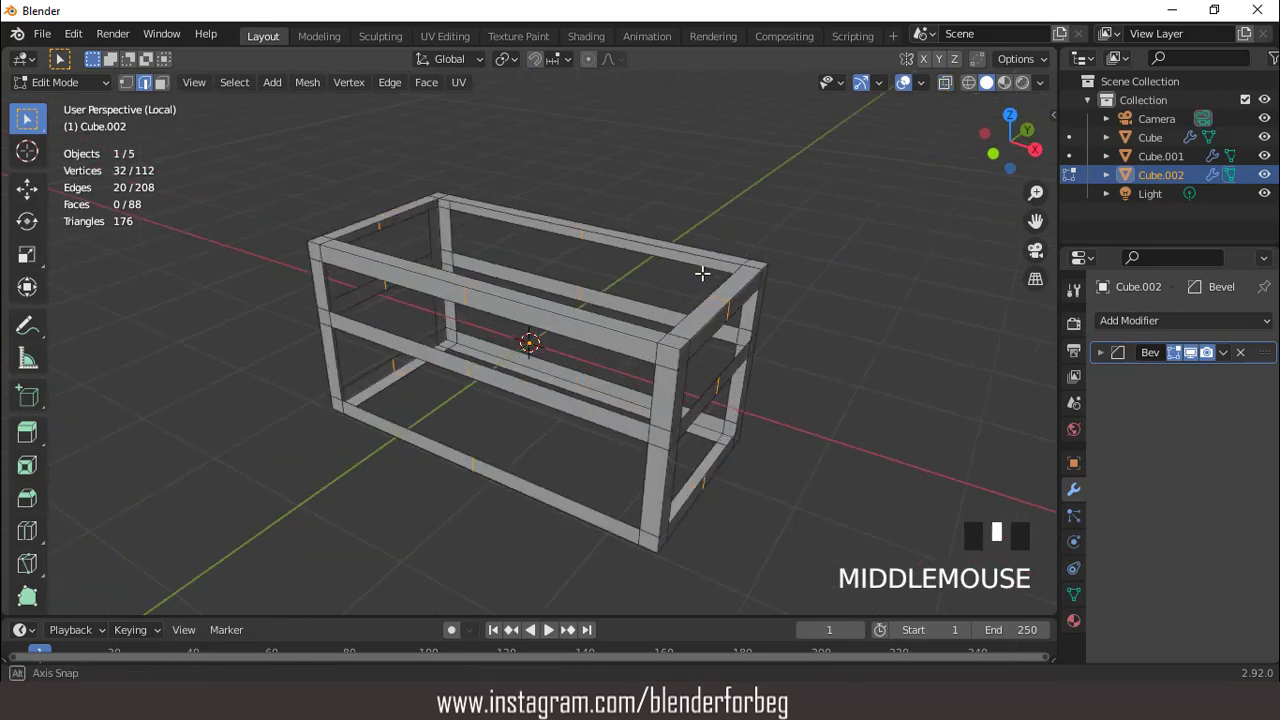
right_click(785, 170)
left_click(730, 583)
middle_click_drag(460, 356, 508, 359)
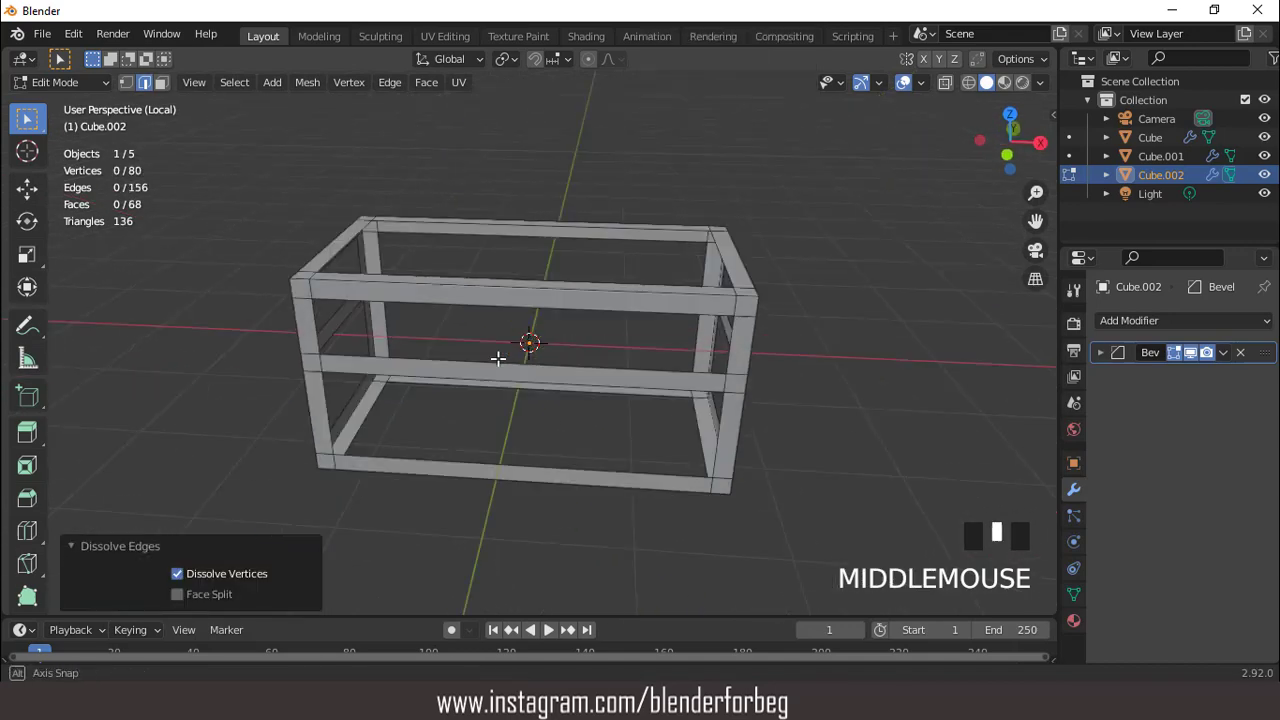
- Return to Object Mode, leave Local View and display the whole chest in Rendered shading with overlays hidden
key("Tab")
key("KP_Divide")
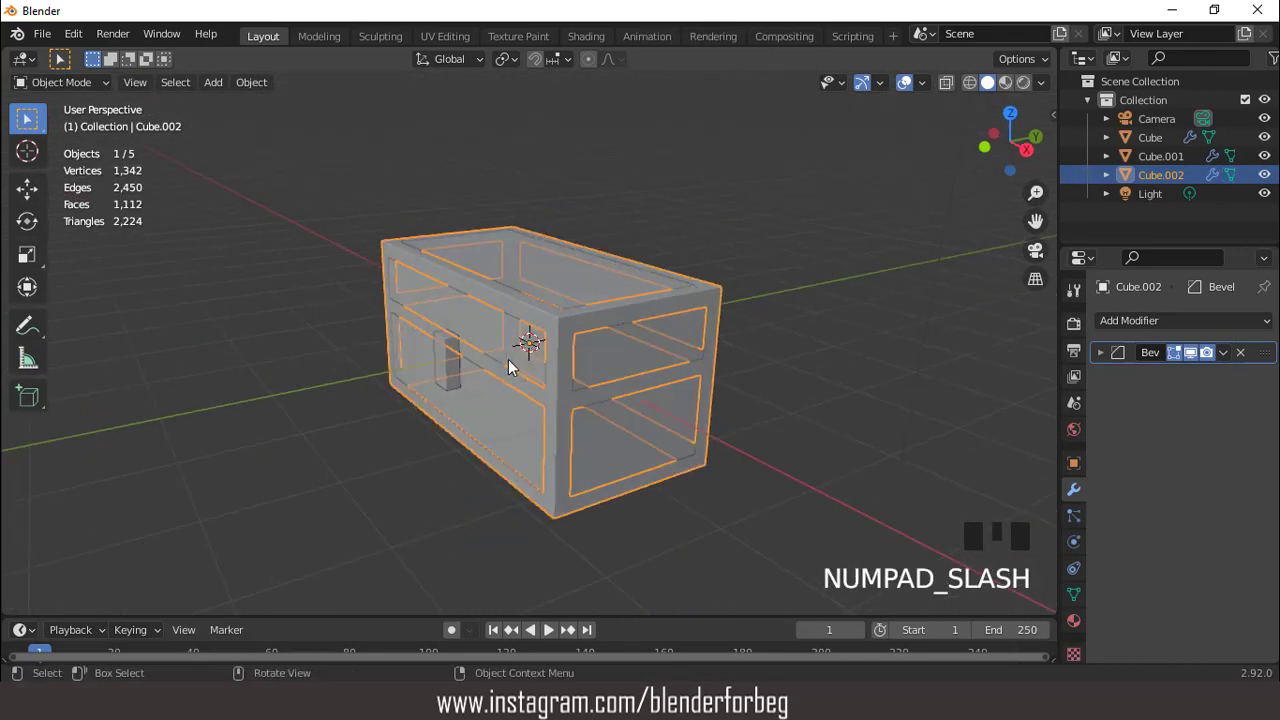
left_click(1023, 83)
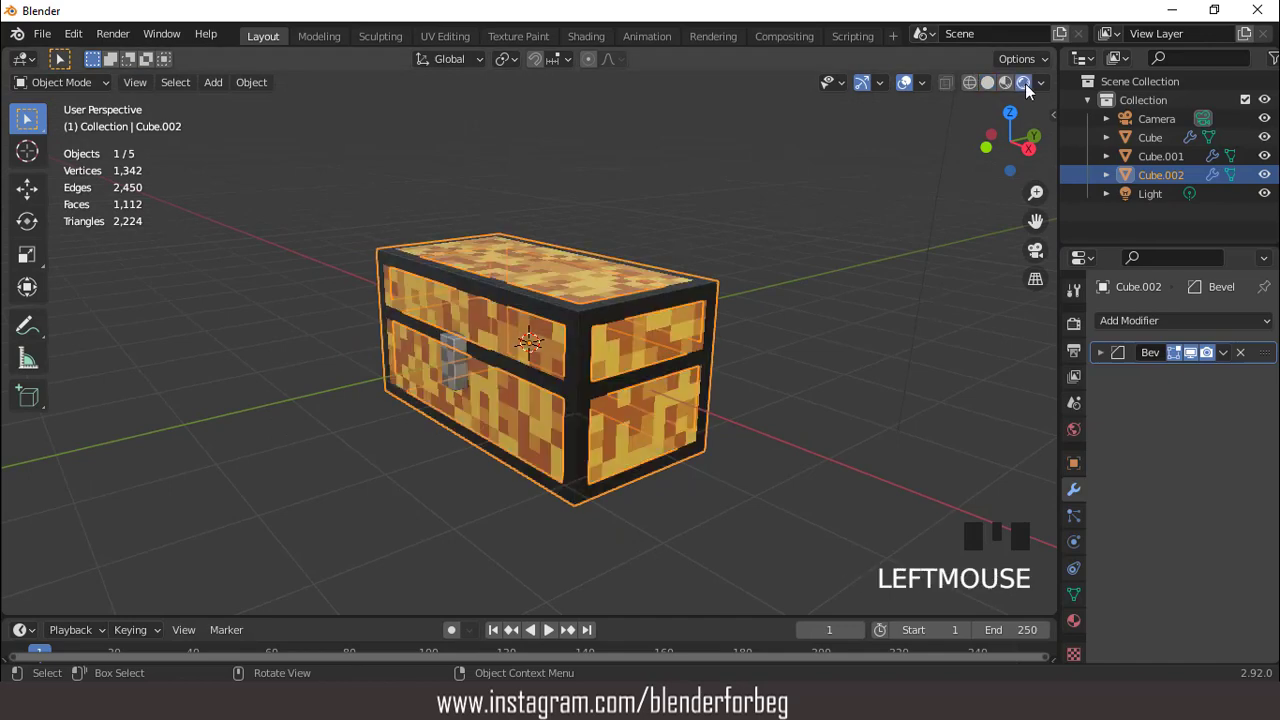
left_click(906, 83)
- Look at the rendered chest through the scene camera
middle_click_drag(771, 258, 710, 287)
scroll(698, 305, "down", 3)
scroll(706, 287, "down", 2)
key("KP_0")
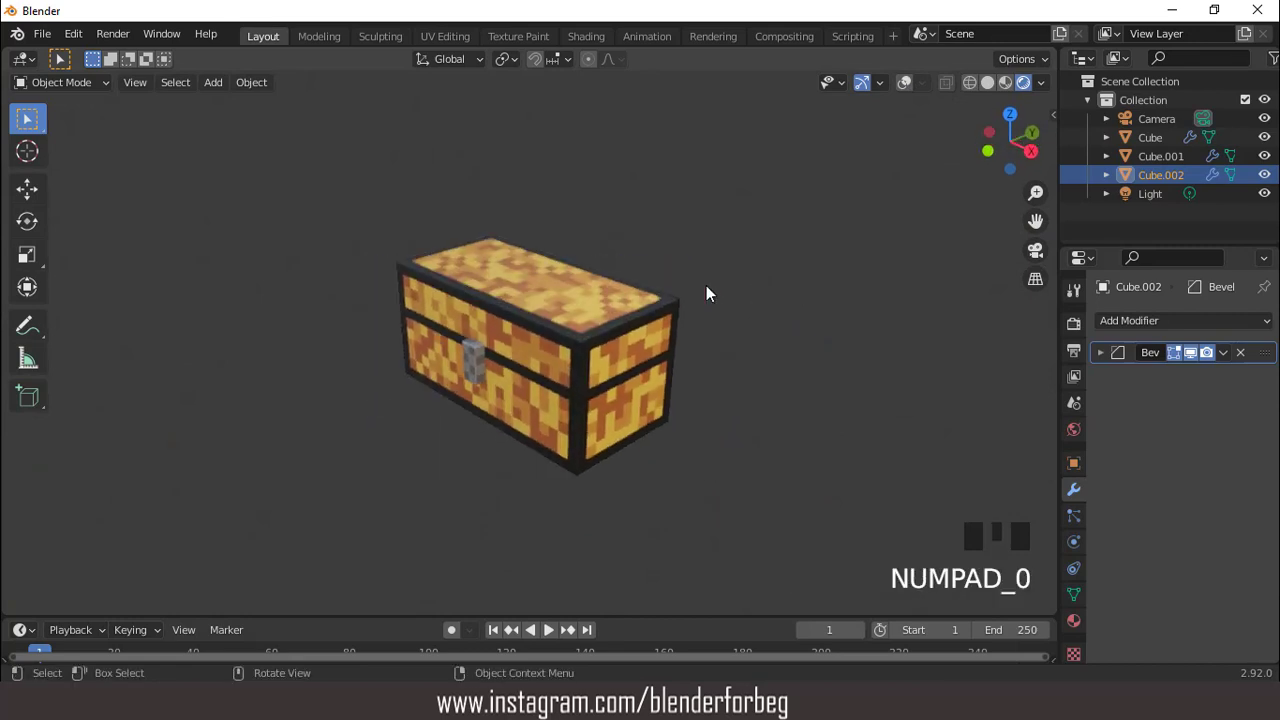
scroll(706, 292, "up", 1)
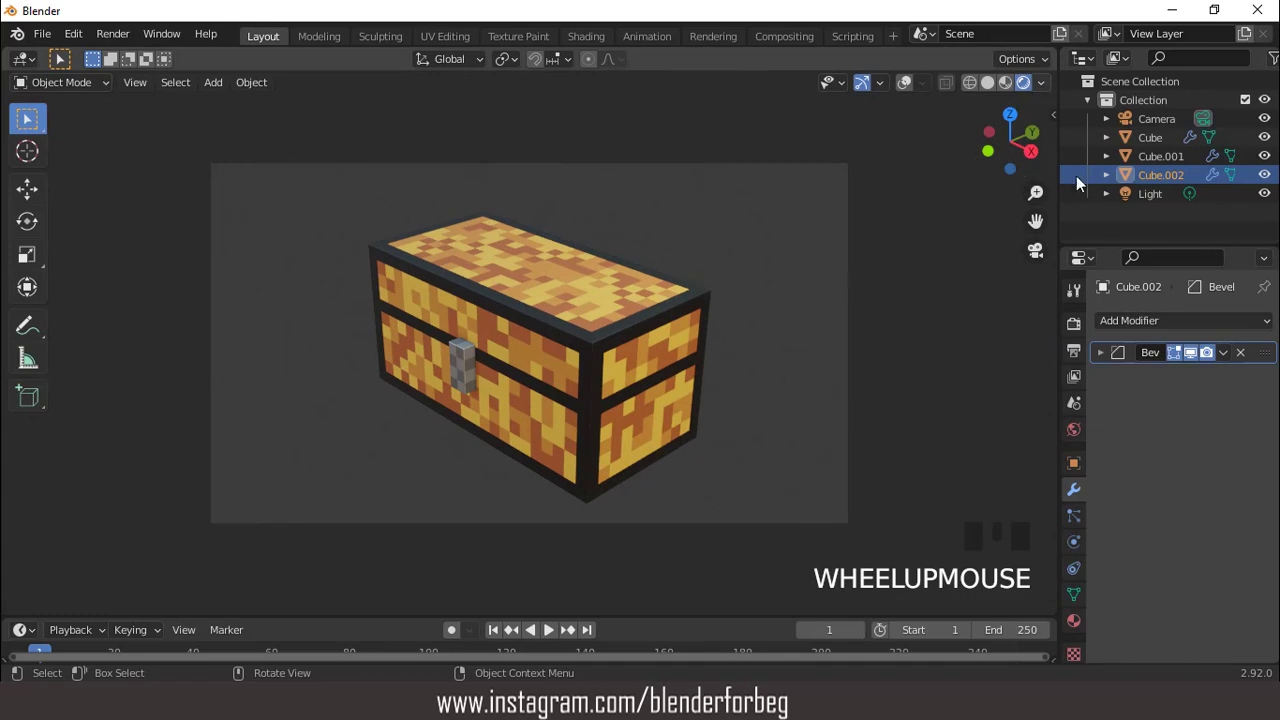
- Enable the Transparent film background in the render settings
left_click(1073, 323)
scroll(1159, 439, "down", 5)
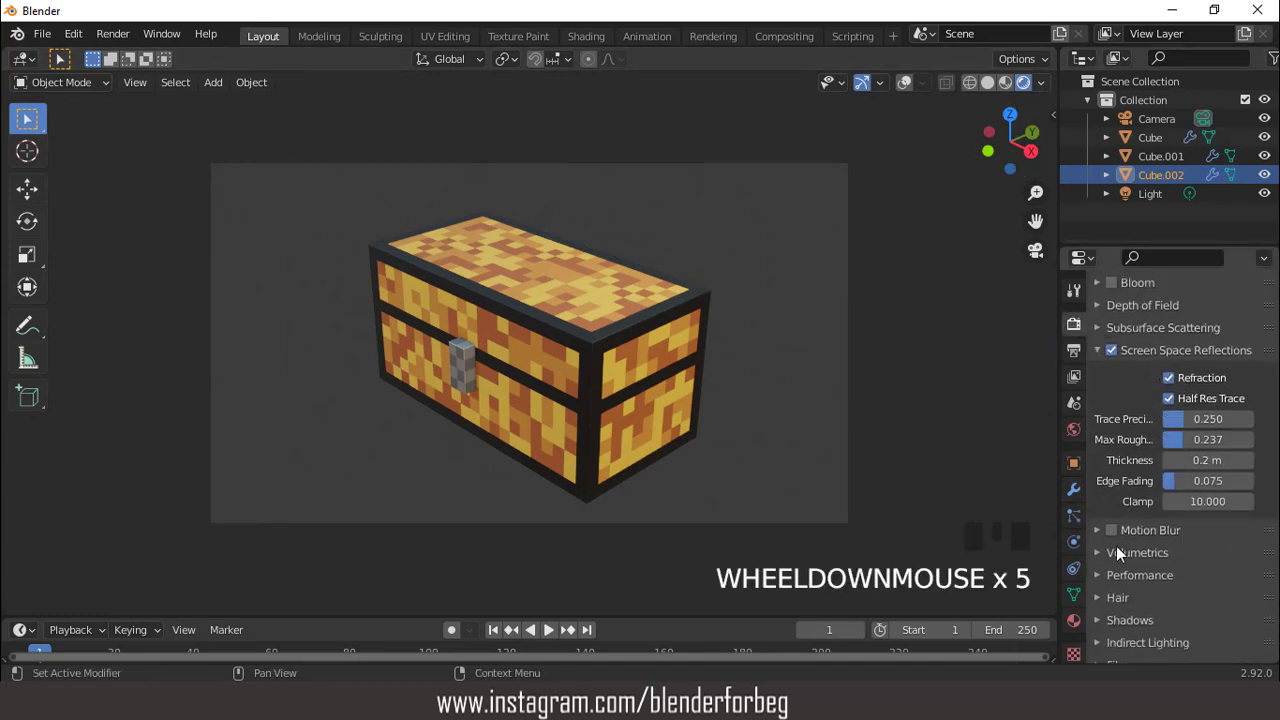
scroll(1097, 596, "down", 2)
left_click(1101, 588)
scroll(1120, 570, "down", 3)
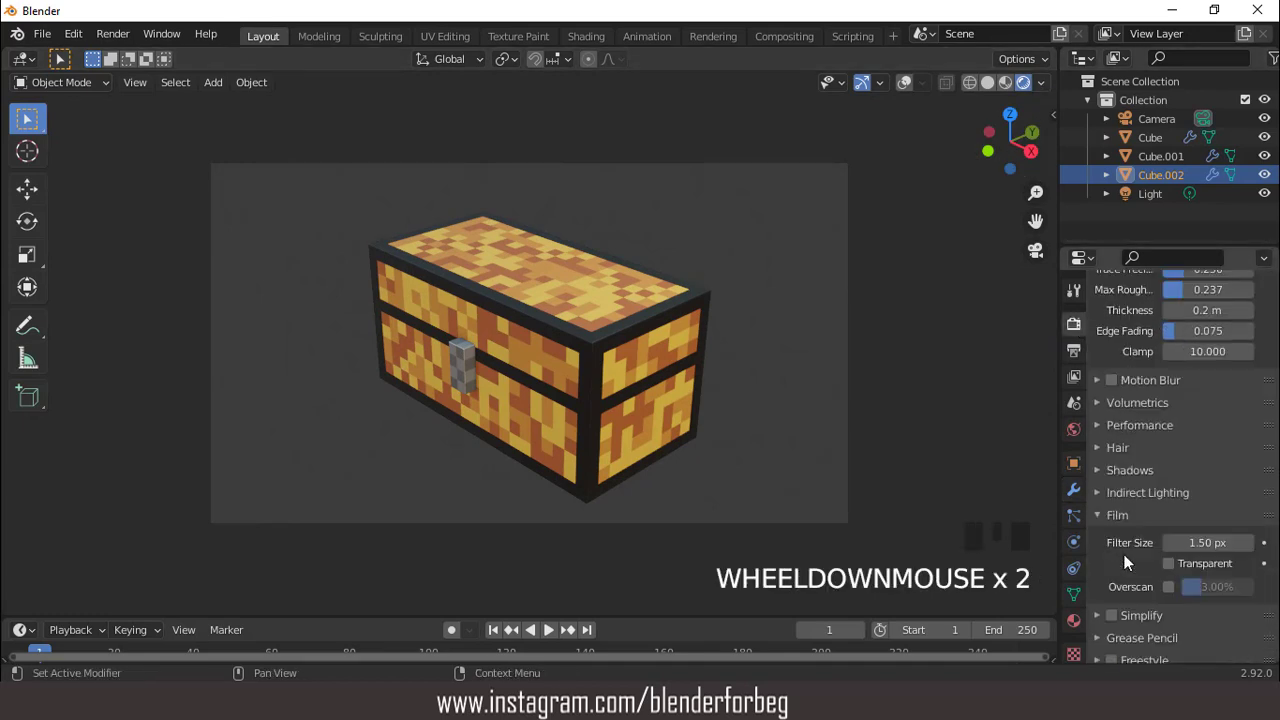
left_click(1169, 534)
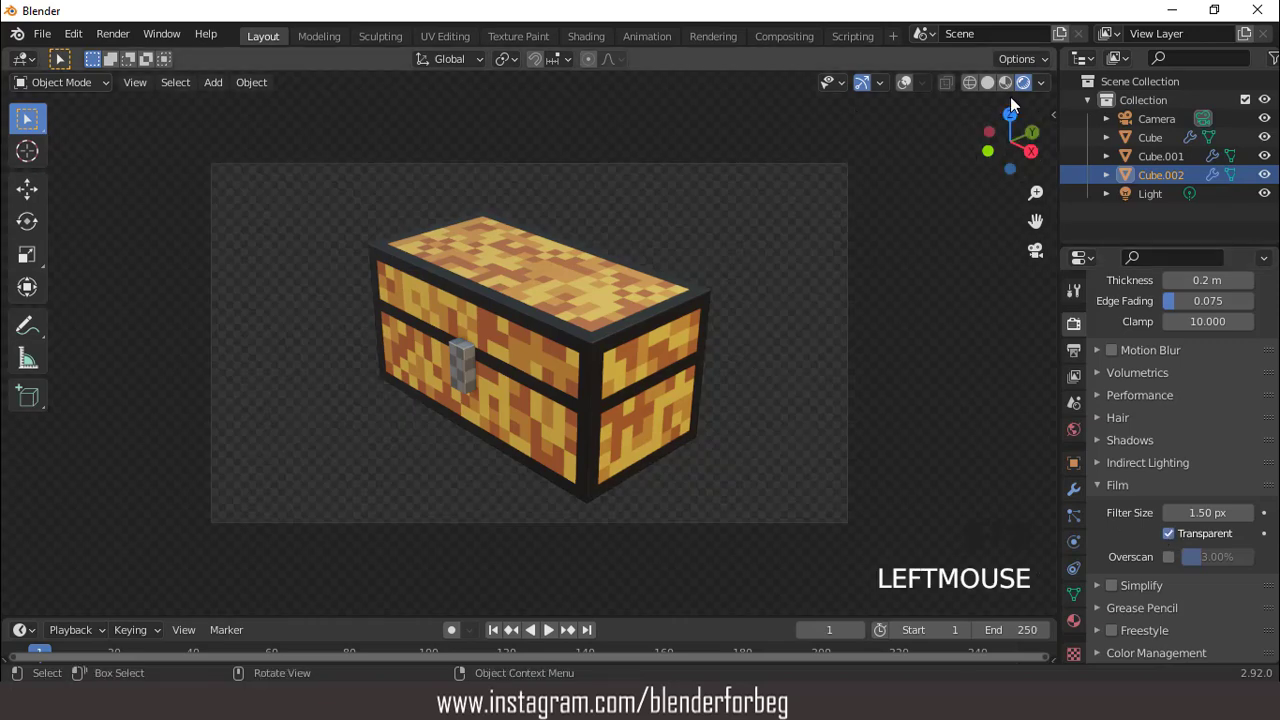
- Try several environment images for the rendered viewport's lighting and settle on the forest one
left_click(1041, 83)
left_click(1040, 245)
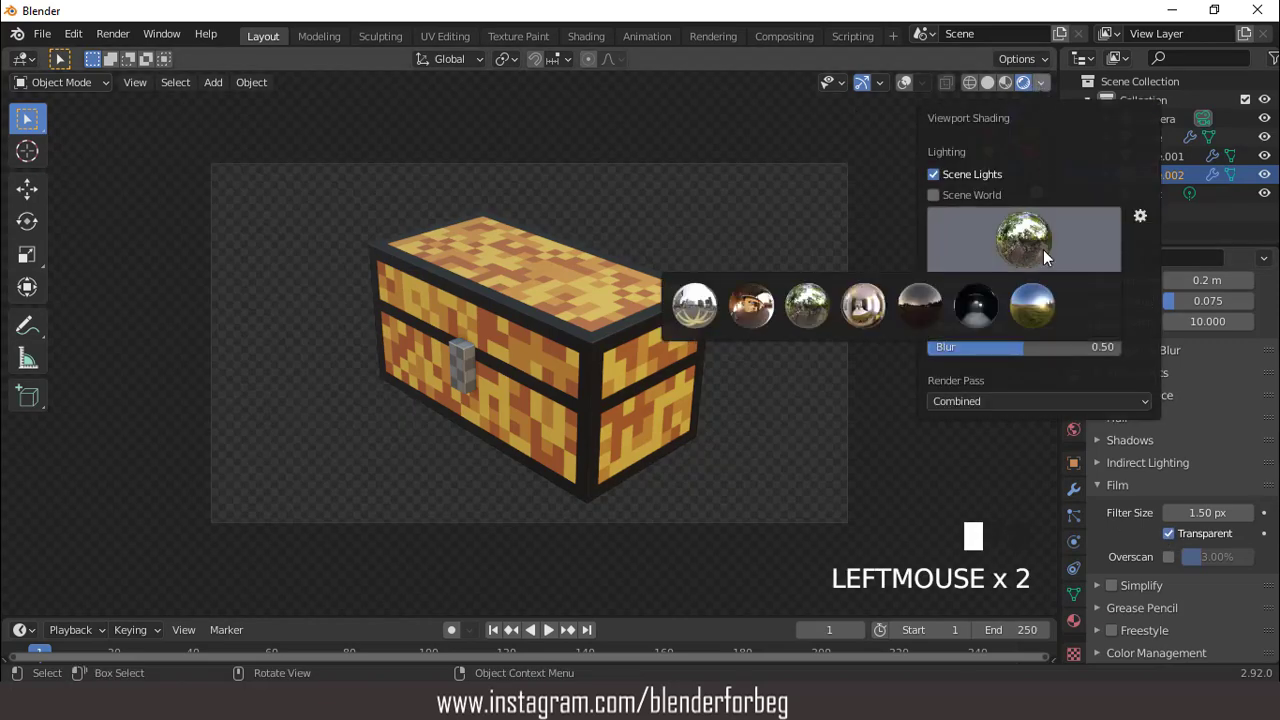
left_click(1077, 303)
left_click(1028, 240)
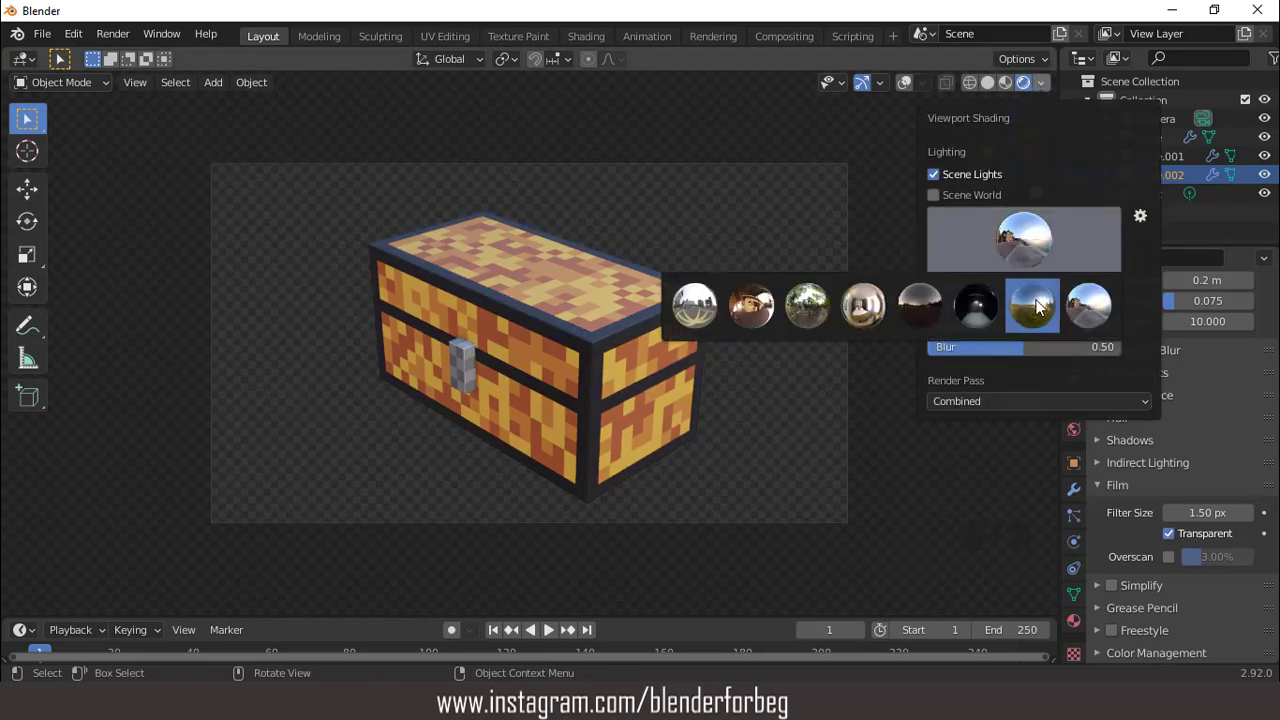
left_click(1036, 306)
left_click(1015, 249)
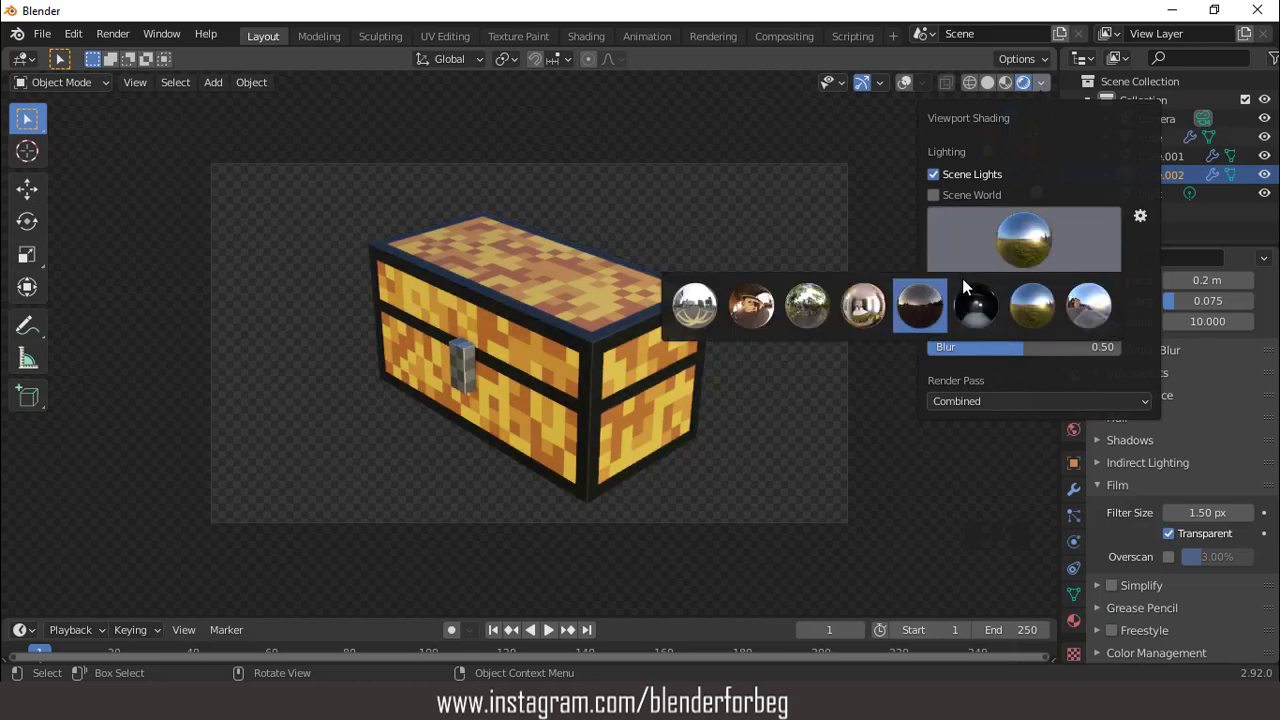
left_click(918, 304)
left_click(1020, 255)
left_click(885, 305)
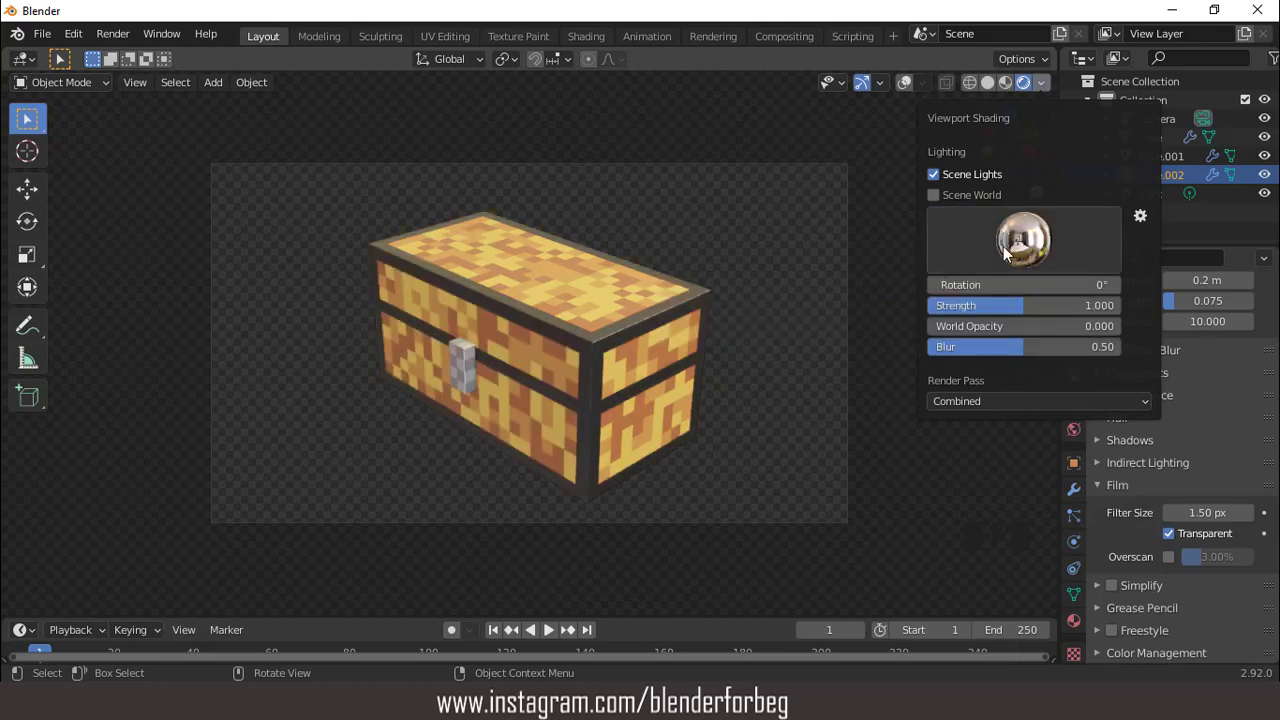
left_click(1022, 245)
left_click(773, 308)
left_click(1014, 250)
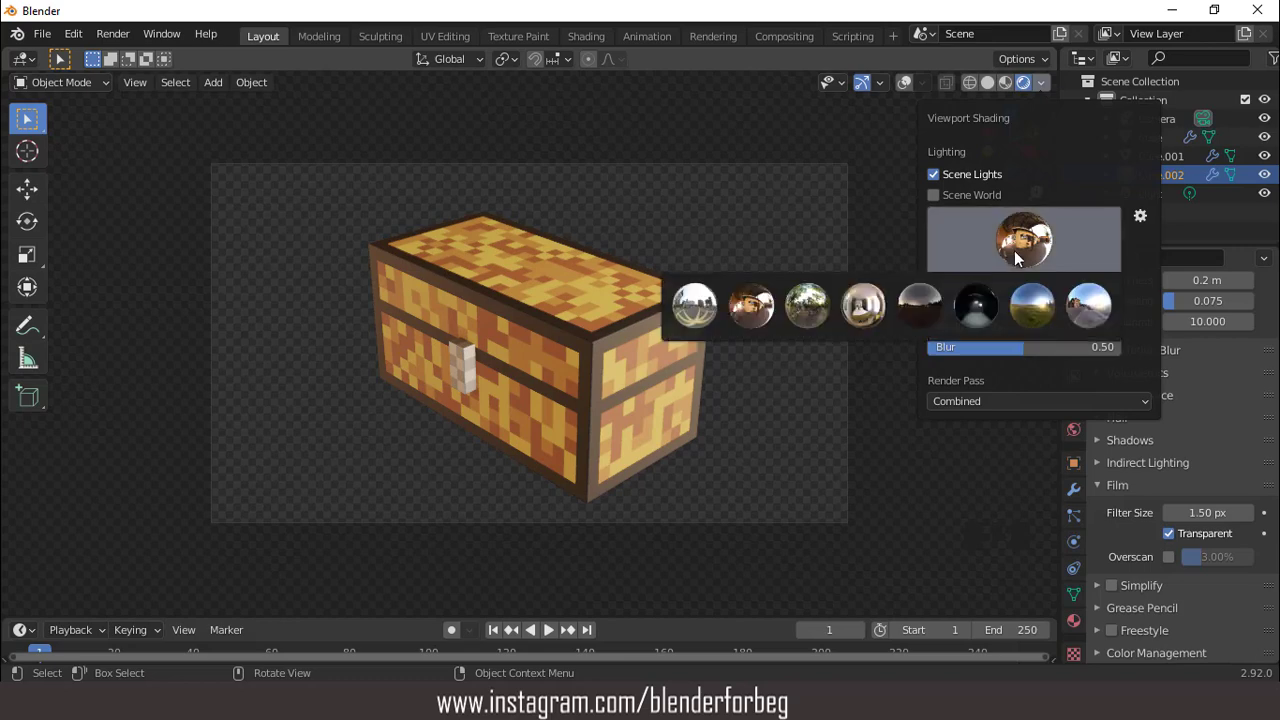
left_click(687, 312)
left_click(1020, 245)
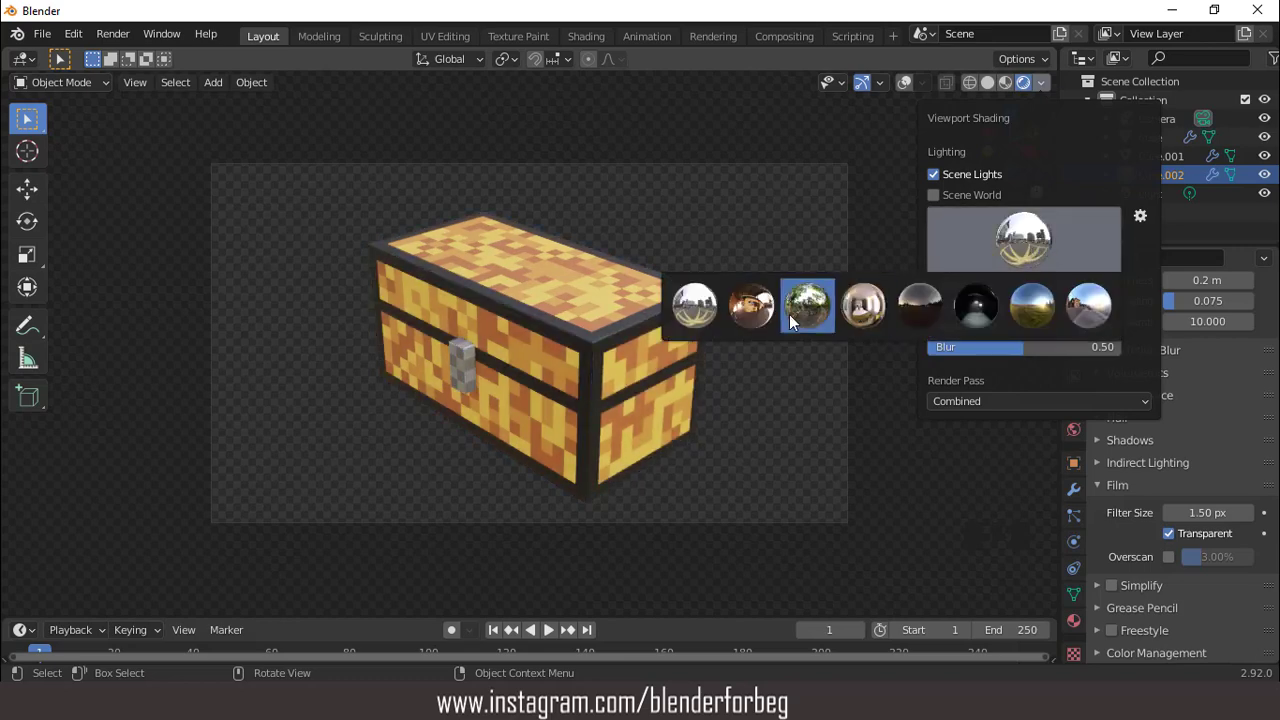
left_click(789, 314)
scroll(717, 261, "down", 3)
mouse_move(717, 261)
middle_mouse_down()
mouse_move(537, 250)
mouse_move(756, 206)
mouse_move(700, 130)
mouse_move(700, 255)
mouse_move(886, 233)
mouse_move(651, 277)
mouse_move(580, 117)
mouse_move(300, 223)
mouse_move(678, 322)
mouse_move(737, 268)
middle_mouse_up()
key("KP_0")
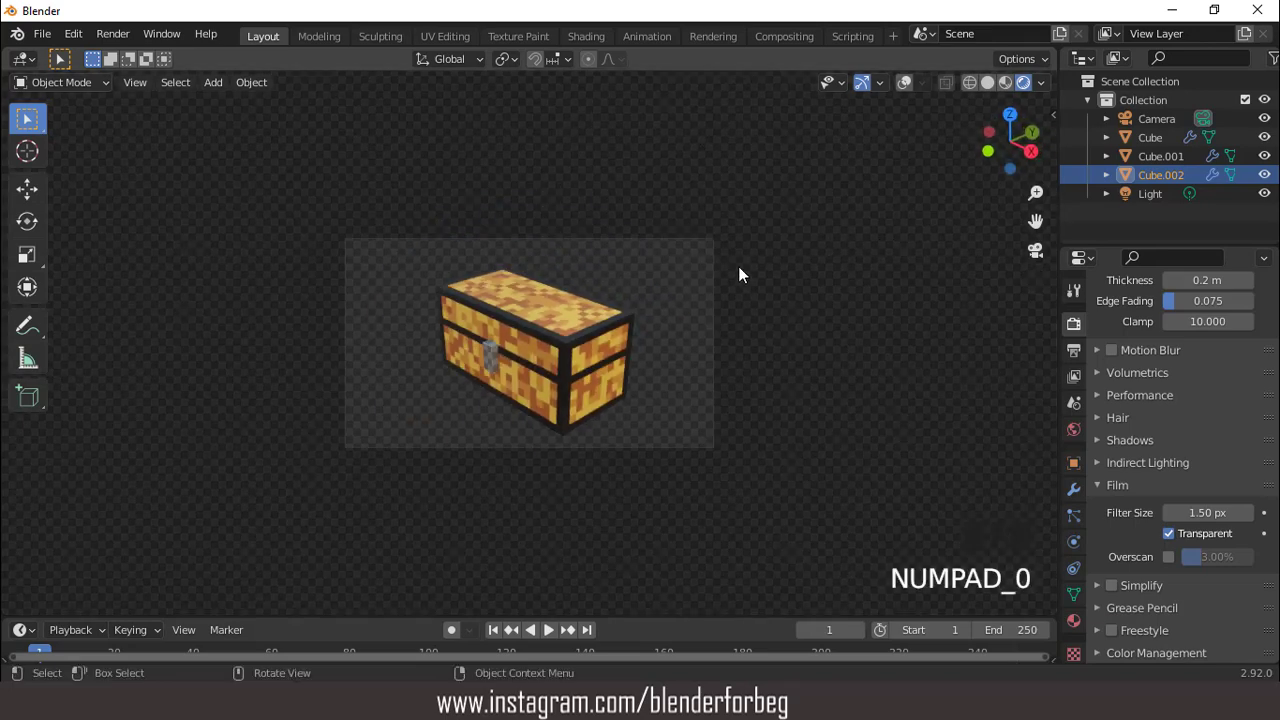